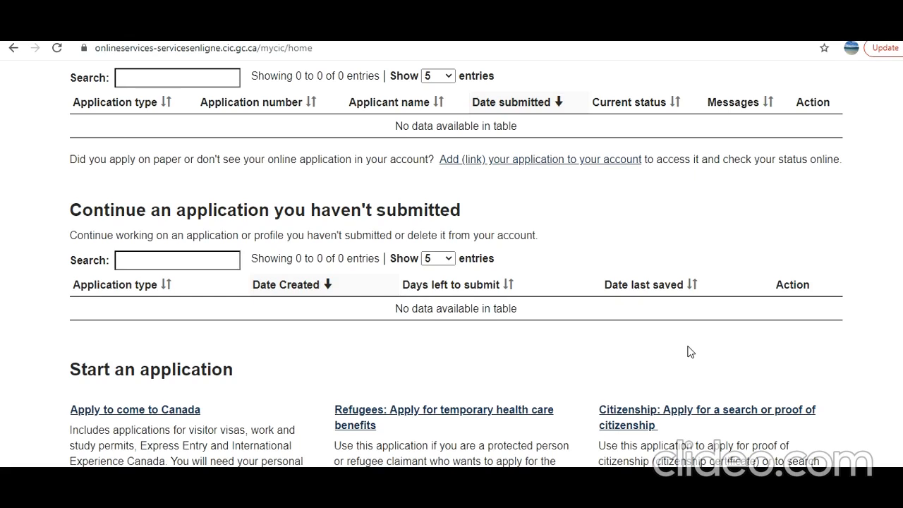
Start an application to come to Canada from the account home page.
scroll(709, 262, "up", 4)
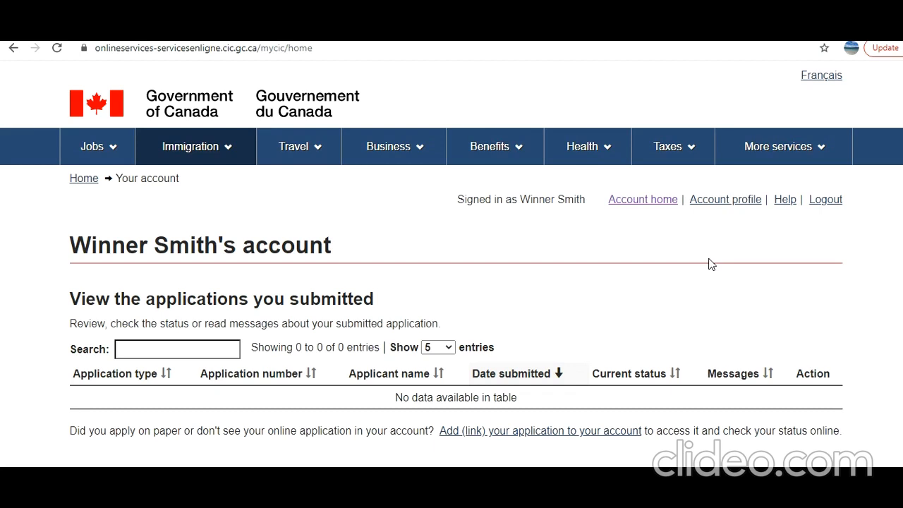
scroll(344, 351, "down", 4)
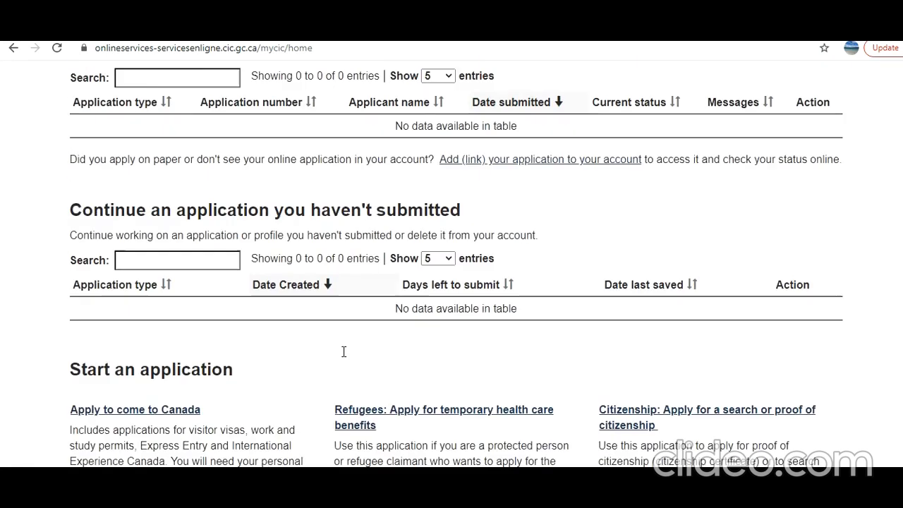
scroll(344, 351, "up", 2)
scroll(343, 352, "down", 1)
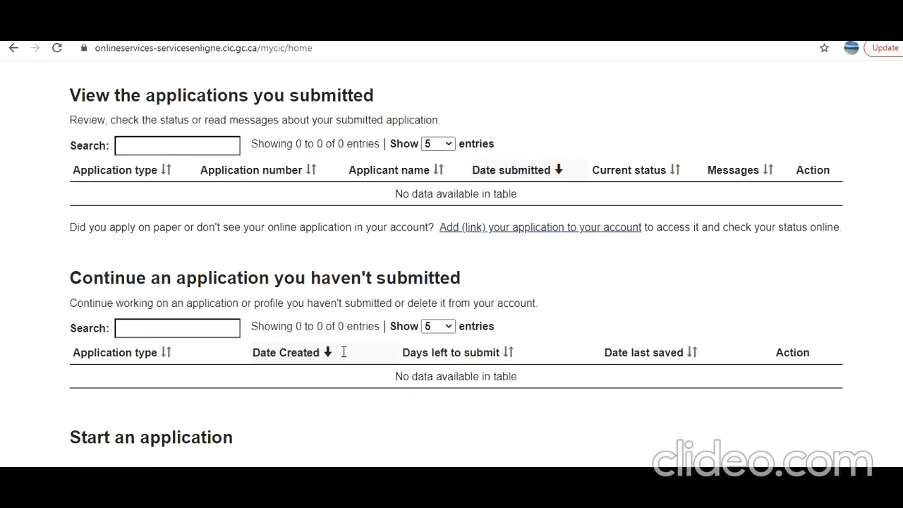
scroll(343, 352, "down", 2)
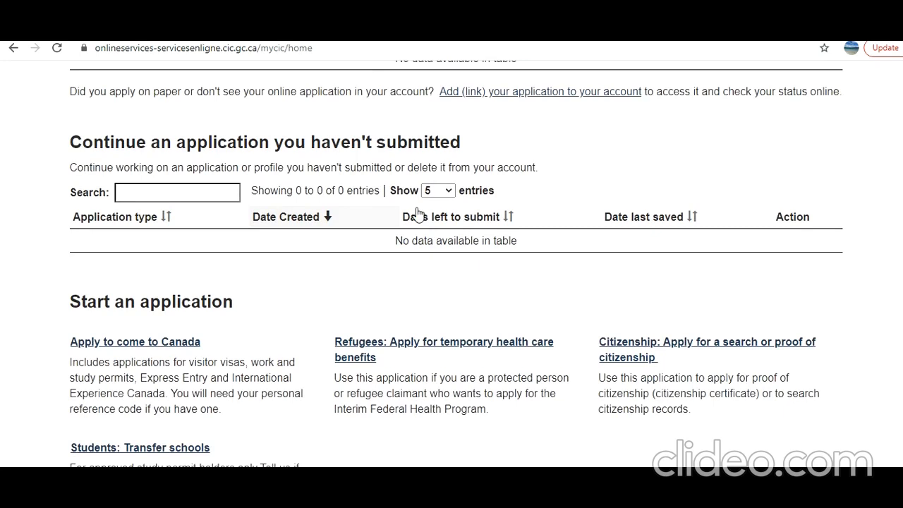
scroll(383, 218, "down", 2)
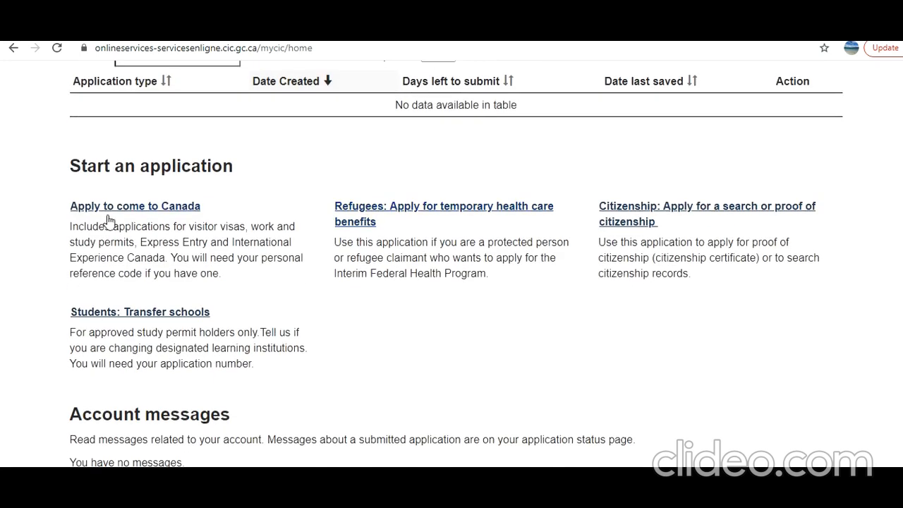
left_click(113, 207)
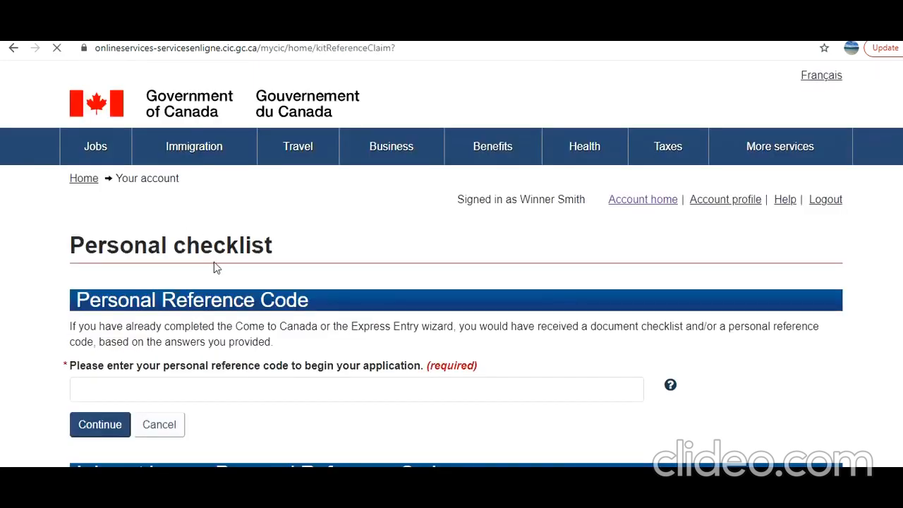
Begin the eligibility questionnaire for a visitor visa, study and/or work permit without a personal reference code.
scroll(213, 262, "down", 5)
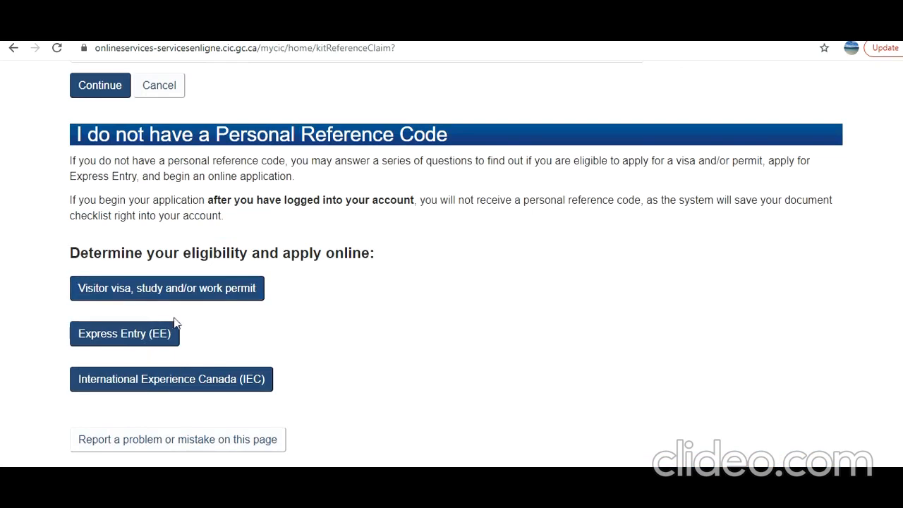
scroll(199, 271, "up", 2)
scroll(202, 266, "down", 2)
left_click(168, 295)
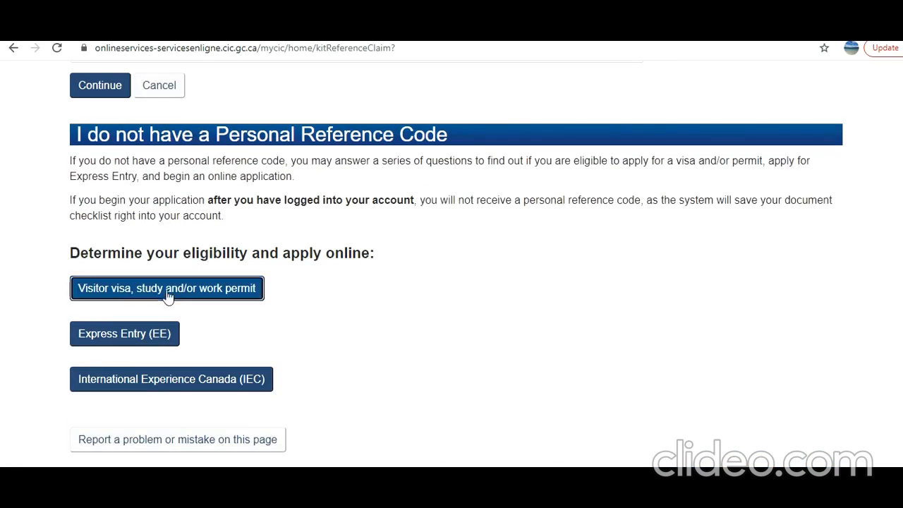
Answer that the purpose in Canada is Visit and the planned stay is Temporarily - less than 6 months.
scroll(290, 245, "down", 3)
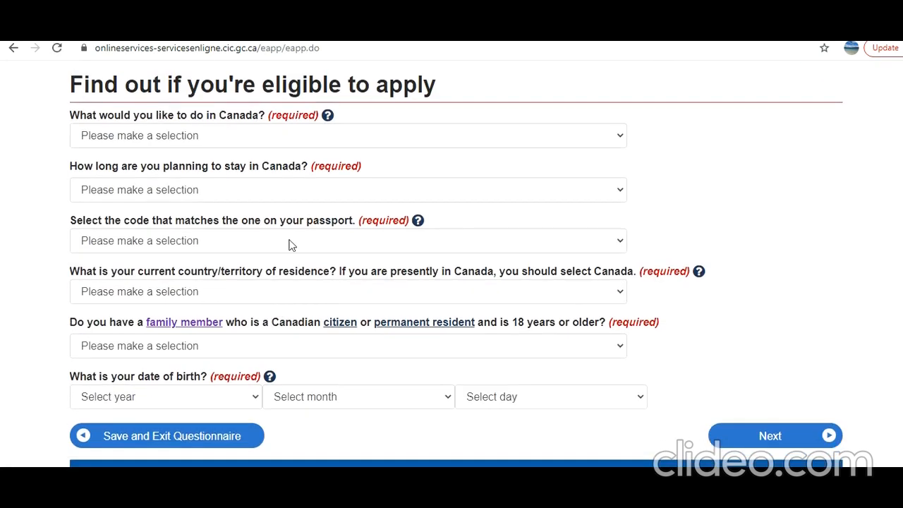
left_click(221, 140)
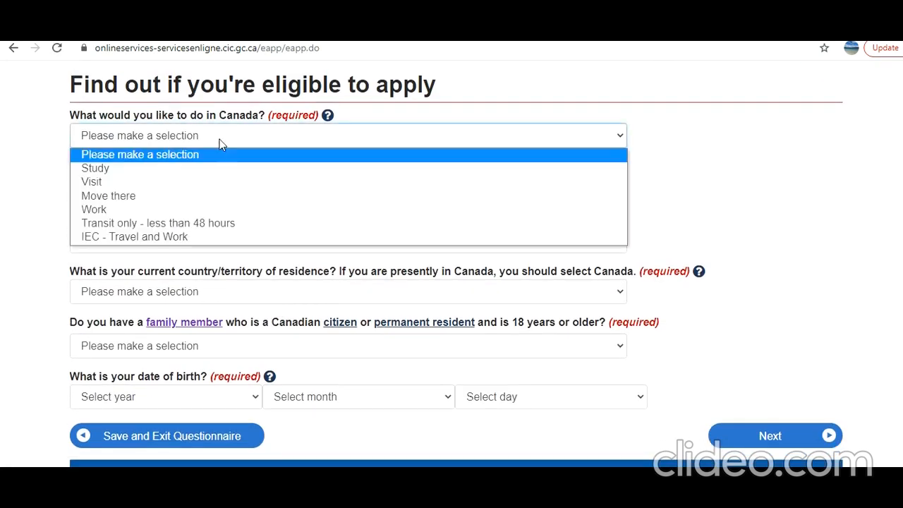
left_click(208, 182)
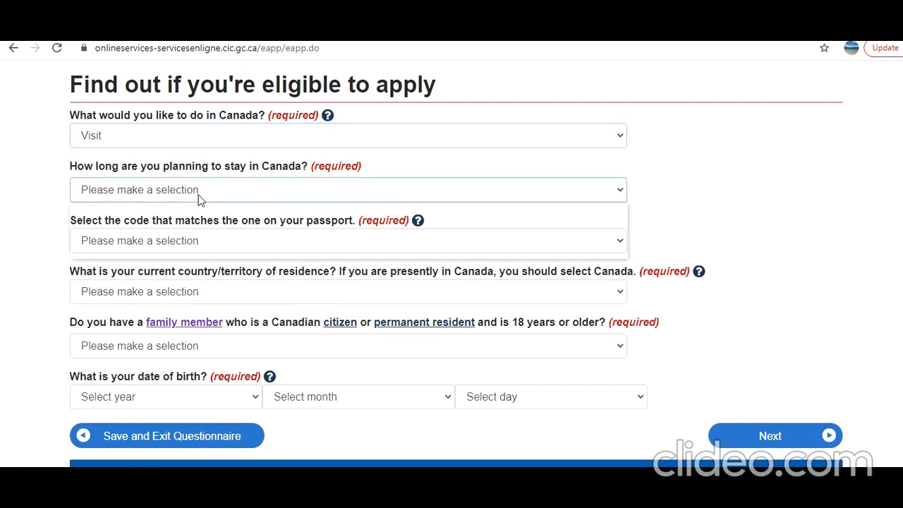
left_click(198, 194)
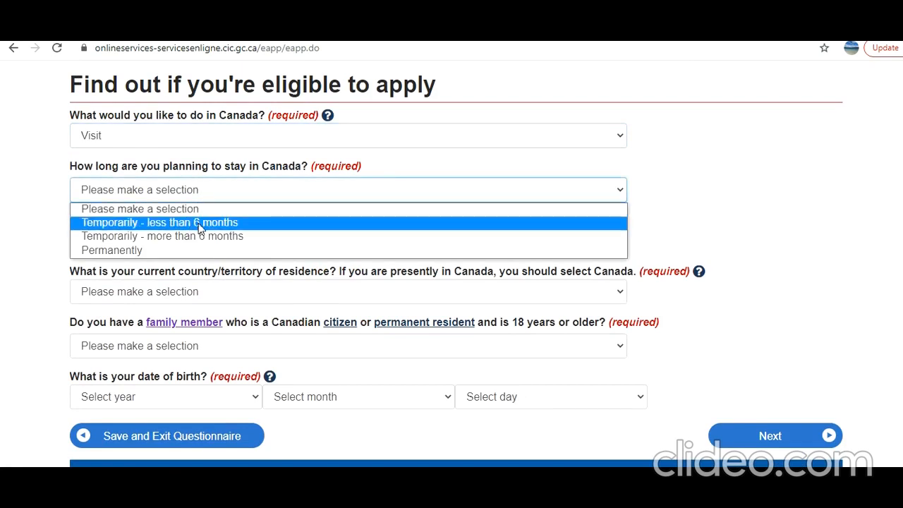
left_click(201, 224)
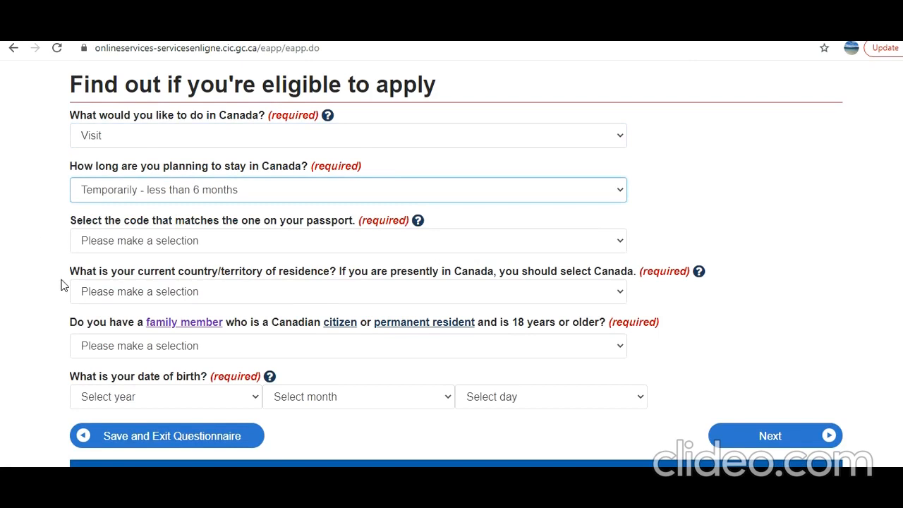
Set the passport code to IND (India).
left_click(122, 243)
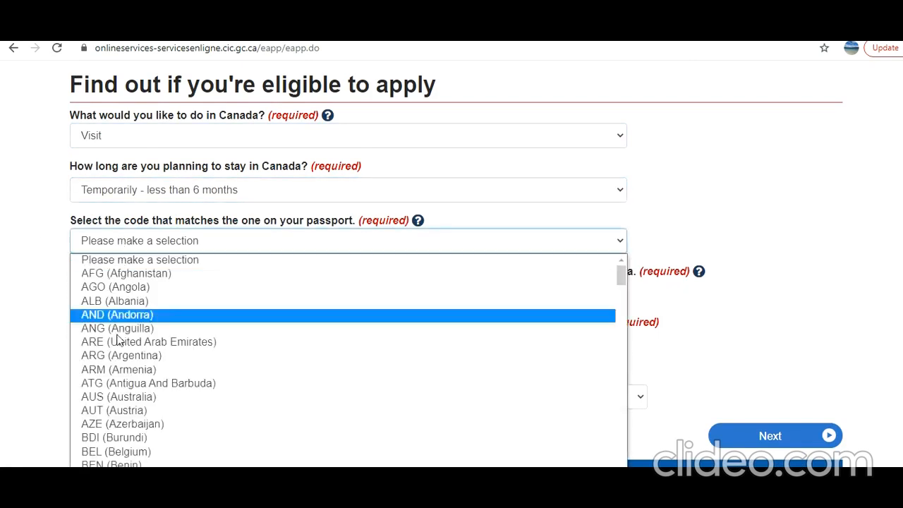
type("ind")
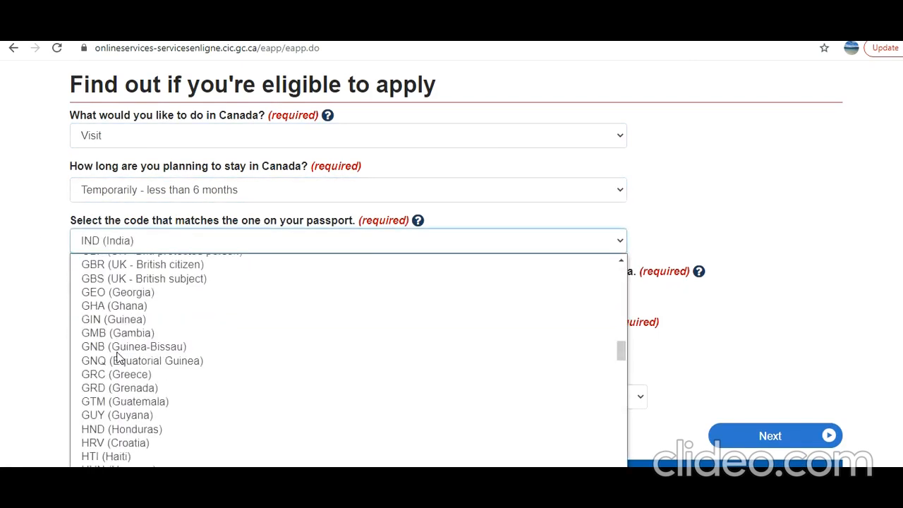
left_click(107, 497)
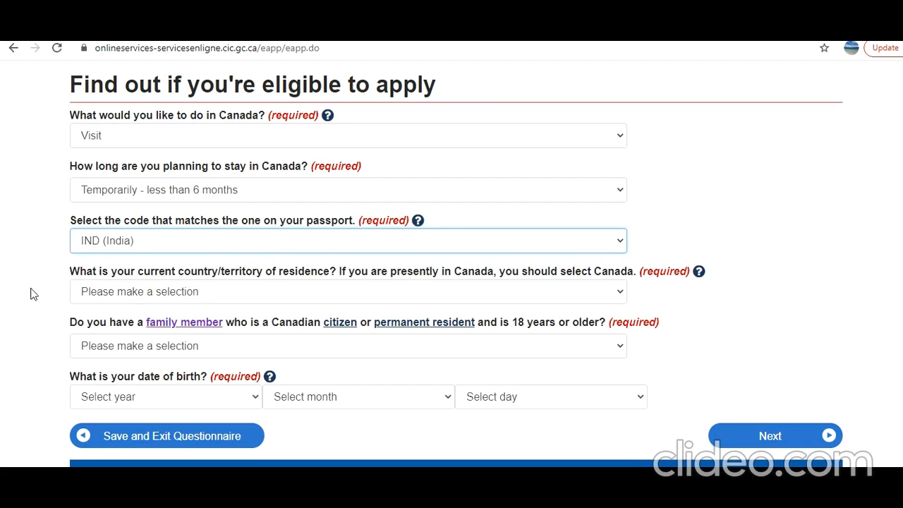
Set the current country/territory of residence to Canada.
left_click(251, 297)
scroll(238, 191, "down", 1)
key("c")
key("c")
key("c")
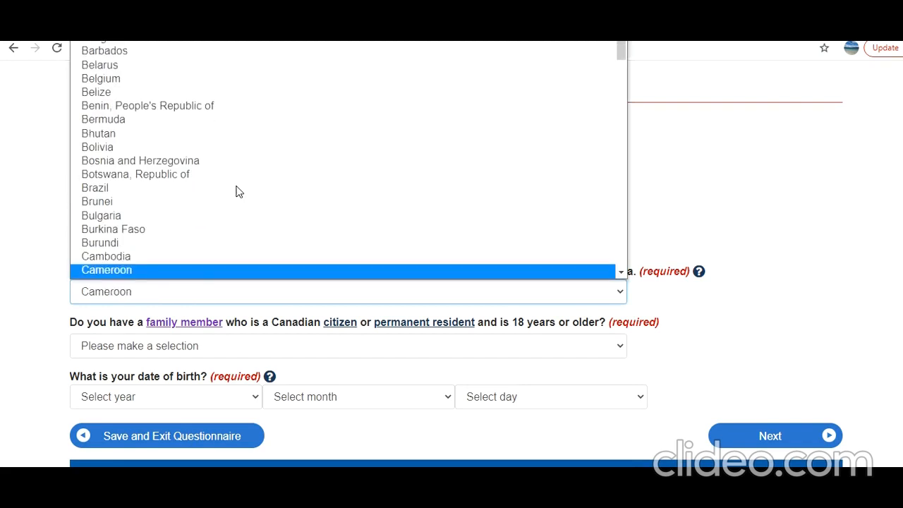
scroll(284, 279, "down", 1)
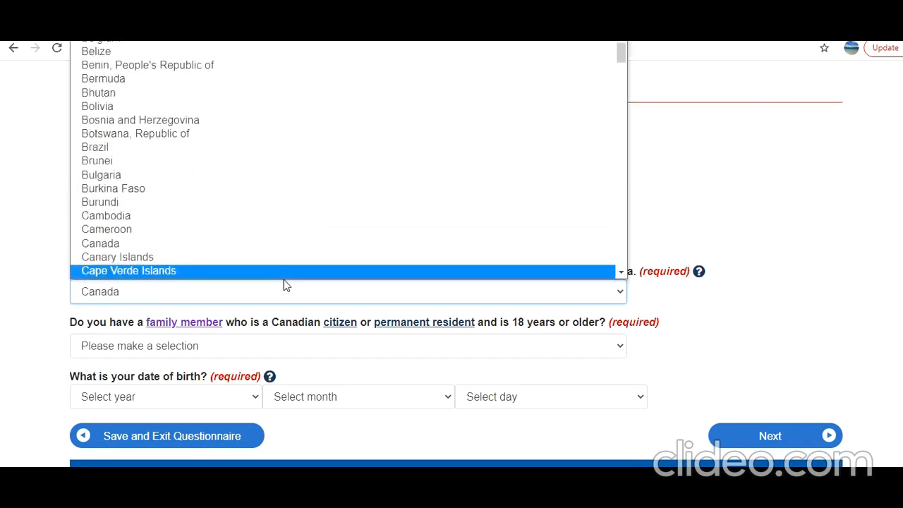
left_click(284, 252)
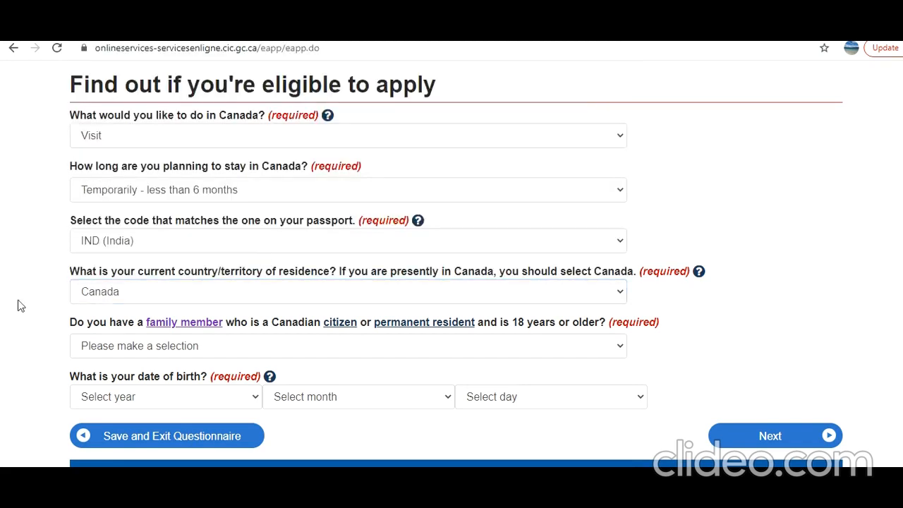
Answer Yes to having an adult family member who is a Canadian citizen or permanent resident.
scroll(40, 313, "down", 2)
left_click(172, 213)
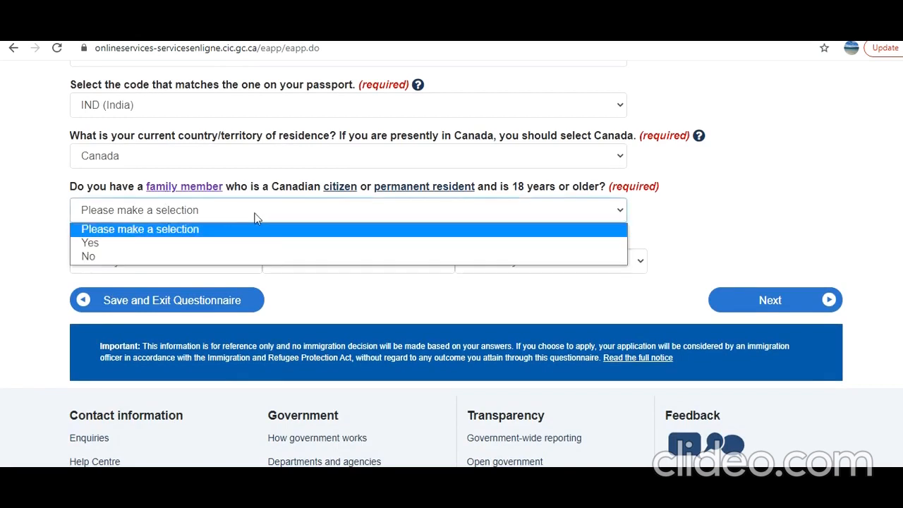
left_click(223, 244)
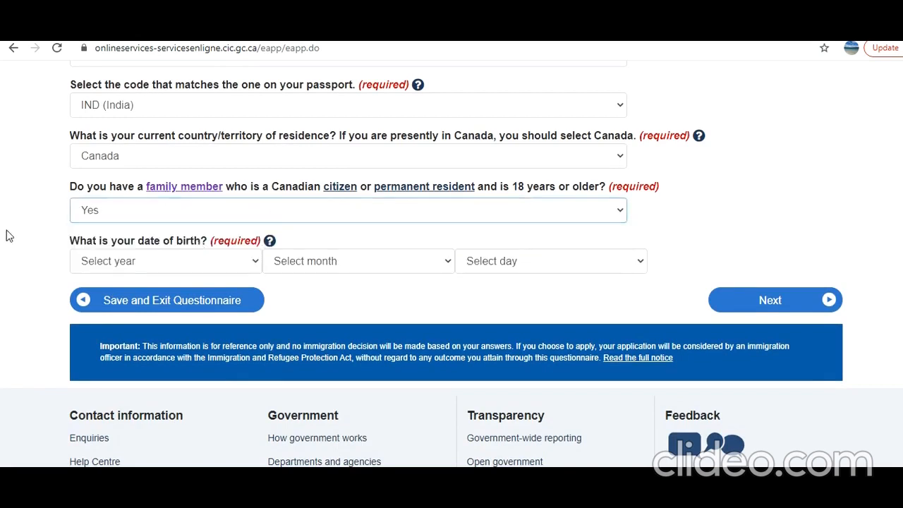
Fill in the applicant's year, month and day of birth and continue to the next question.
scroll(54, 251, "down", 2)
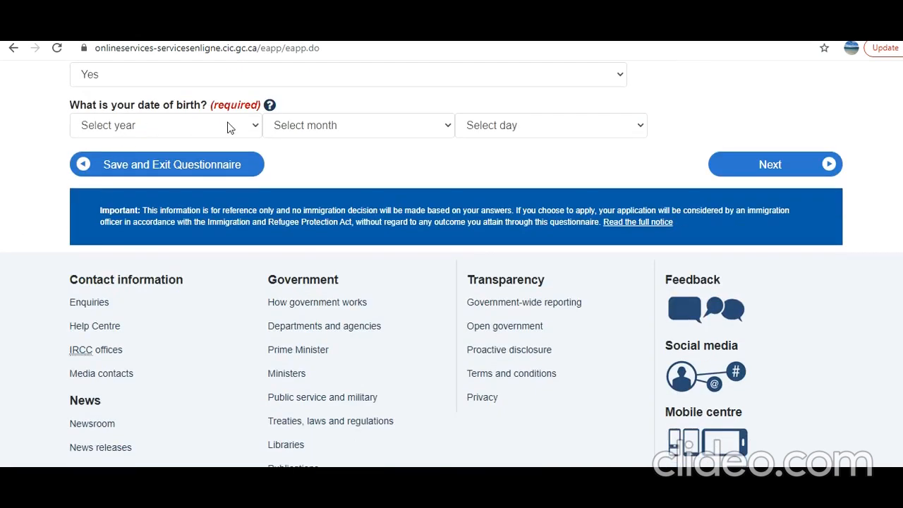
left_click(228, 127)
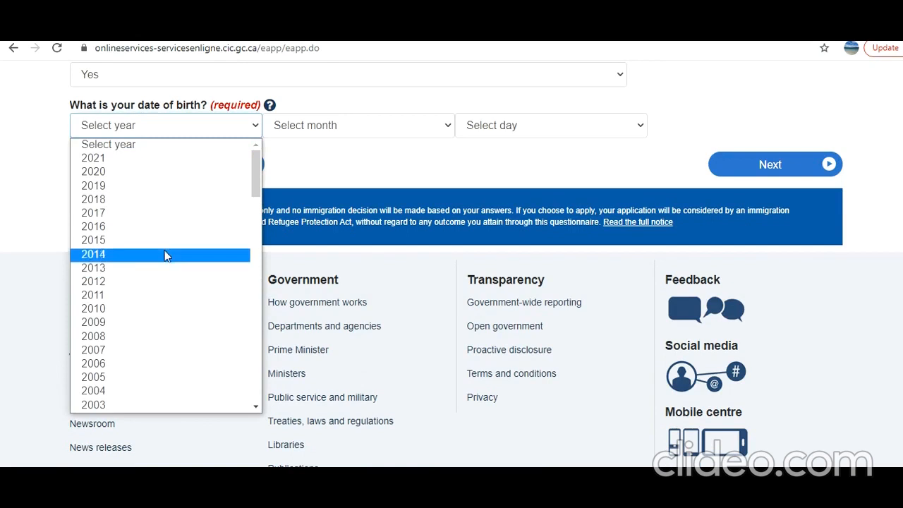
scroll(163, 311, "down", 2)
scroll(163, 311, "down", 5)
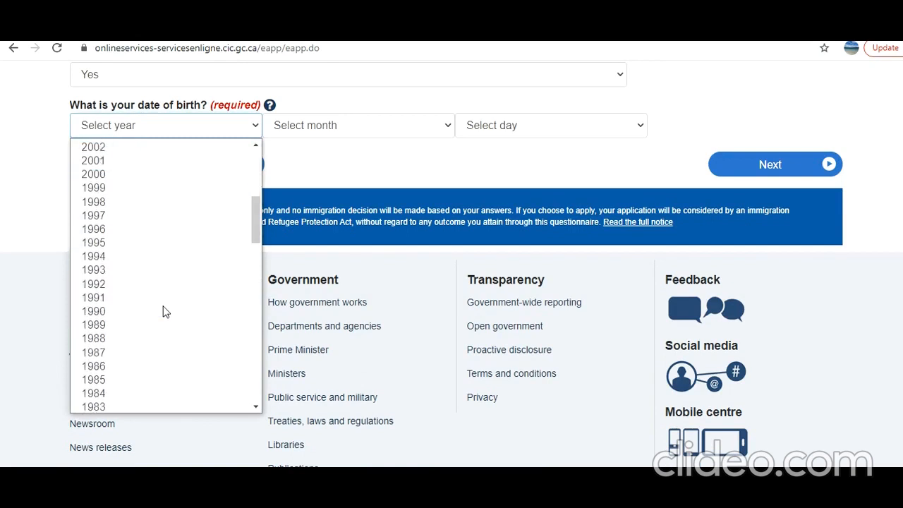
scroll(161, 312, "down", 5)
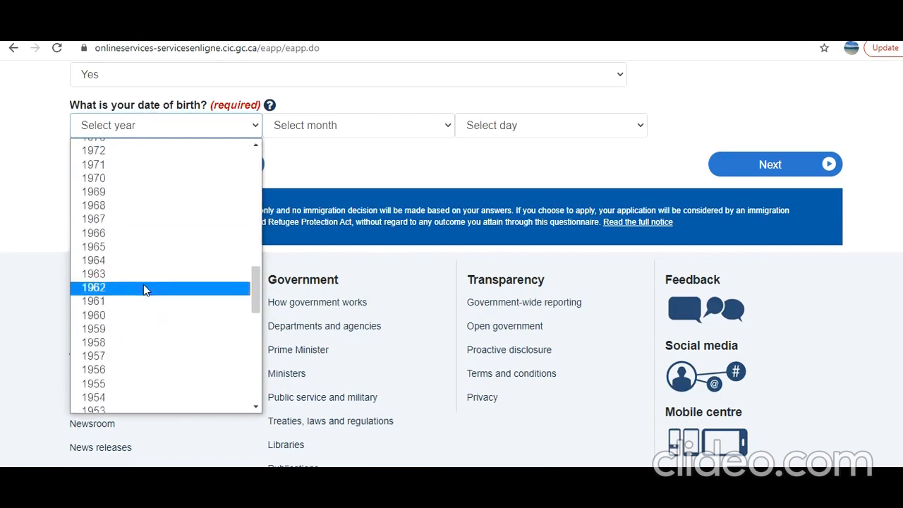
left_click(142, 180)
left_click(303, 133)
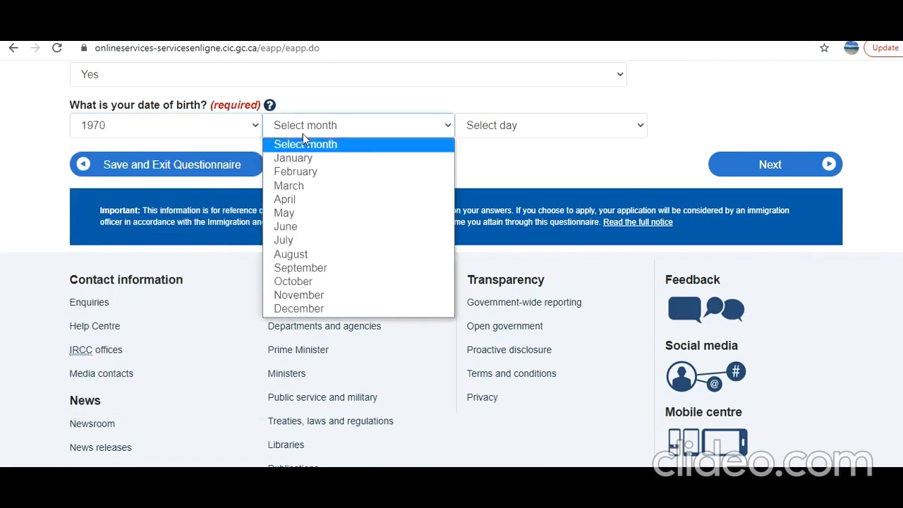
left_click(303, 157)
left_click(535, 138)
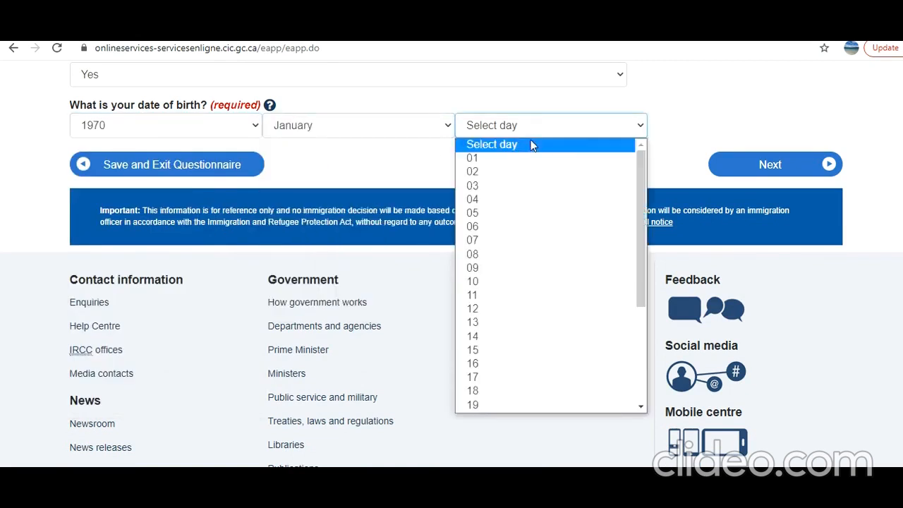
left_click(526, 158)
left_click(772, 168)
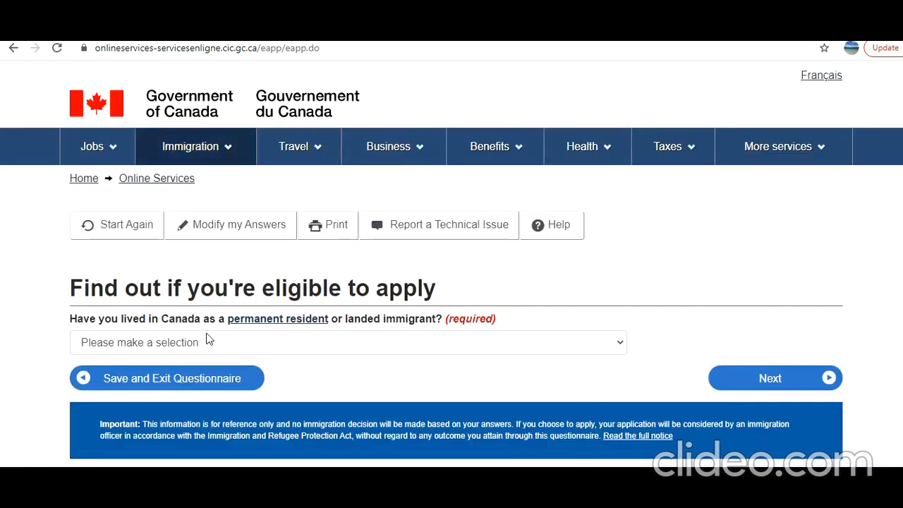
Answer No to having lived in Canada as a permanent resident and No to being a lawful U.S. permanent resident, submitting each answer.
left_click(210, 342)
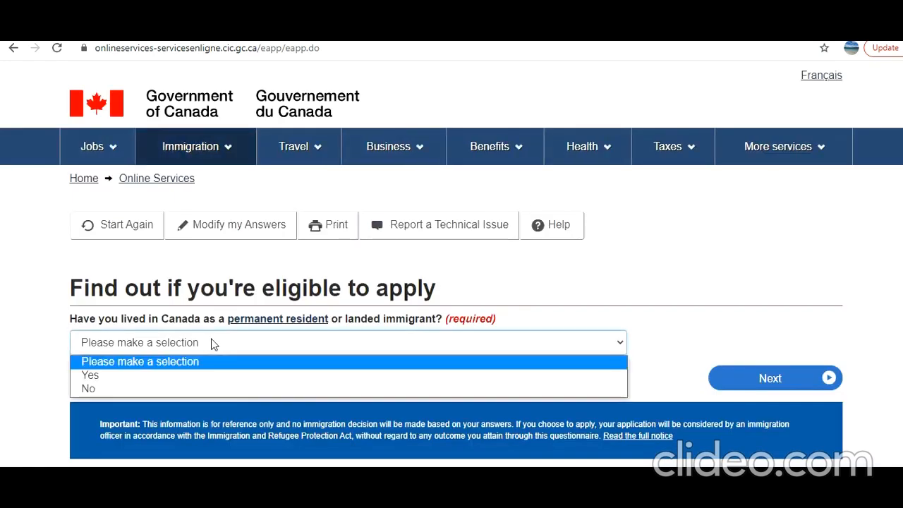
left_click(181, 388)
left_click(779, 377)
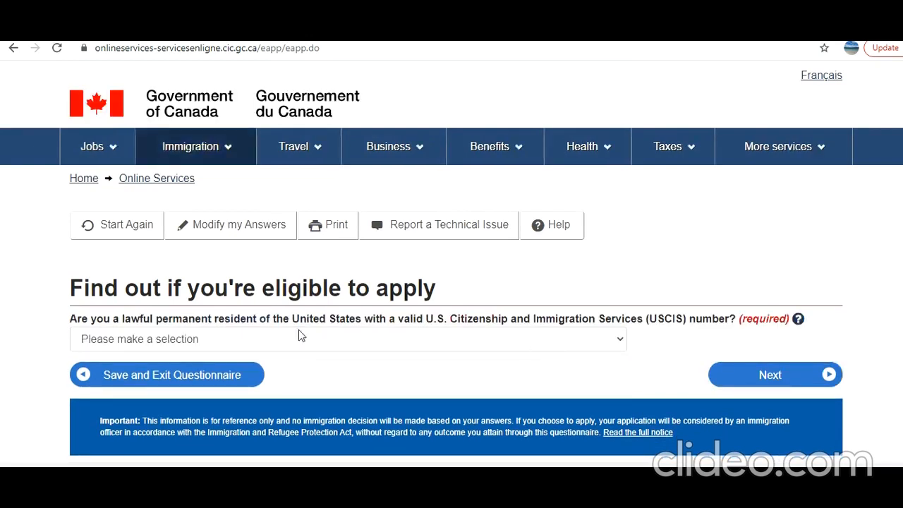
left_click(299, 331)
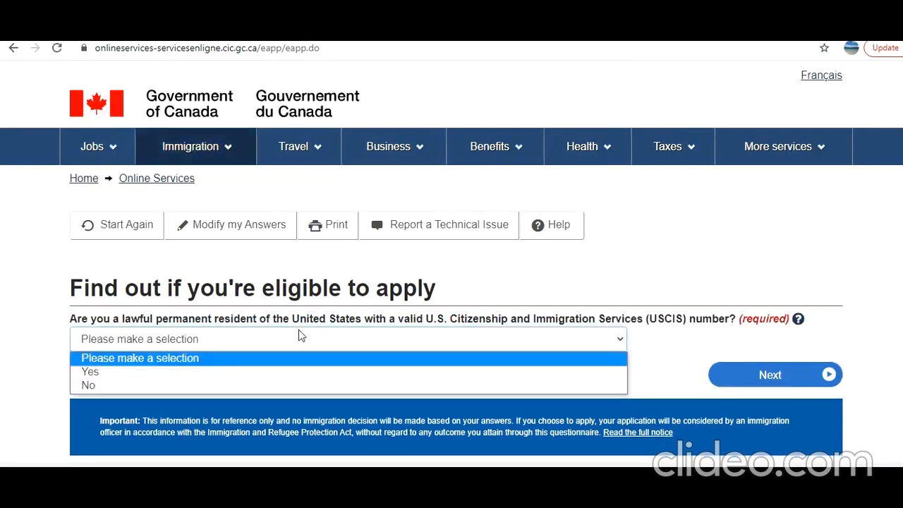
left_click(349, 385)
left_click(767, 377)
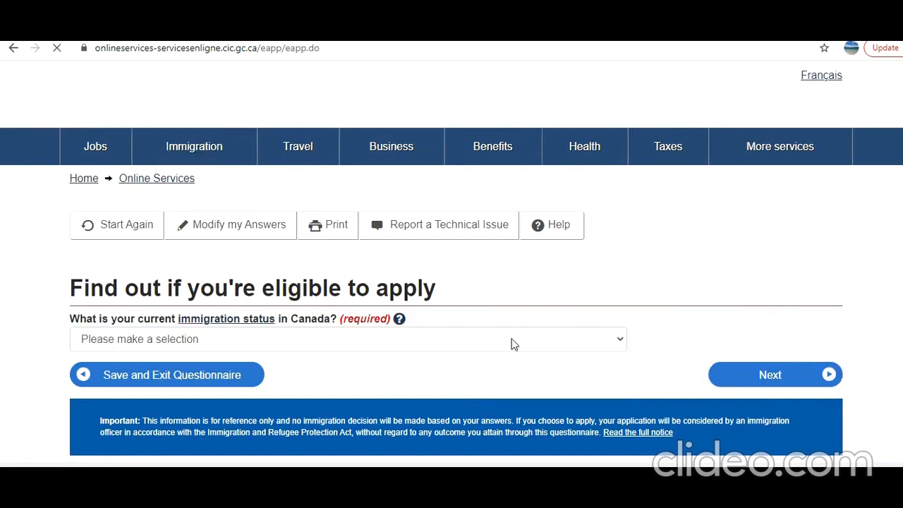
Set the current immigration status in Canada to Visitor and continue.
left_click(391, 341)
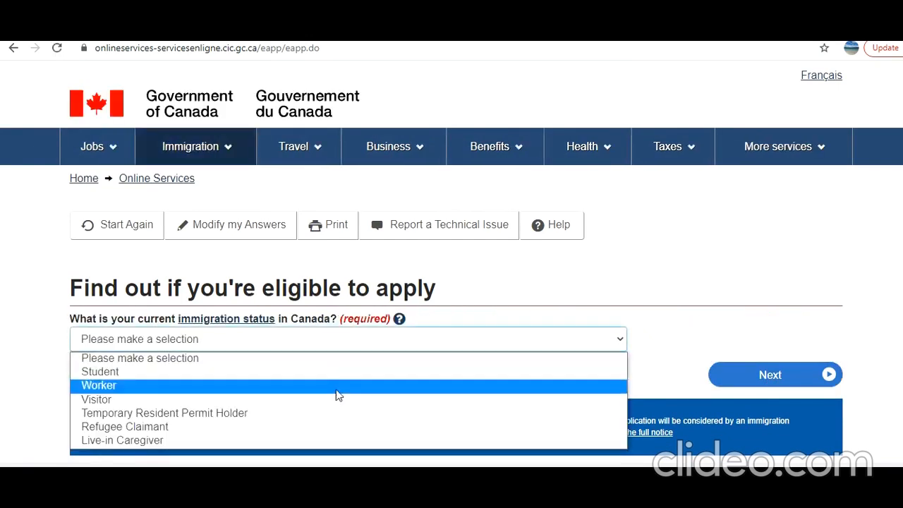
left_click(335, 408)
left_click(769, 378)
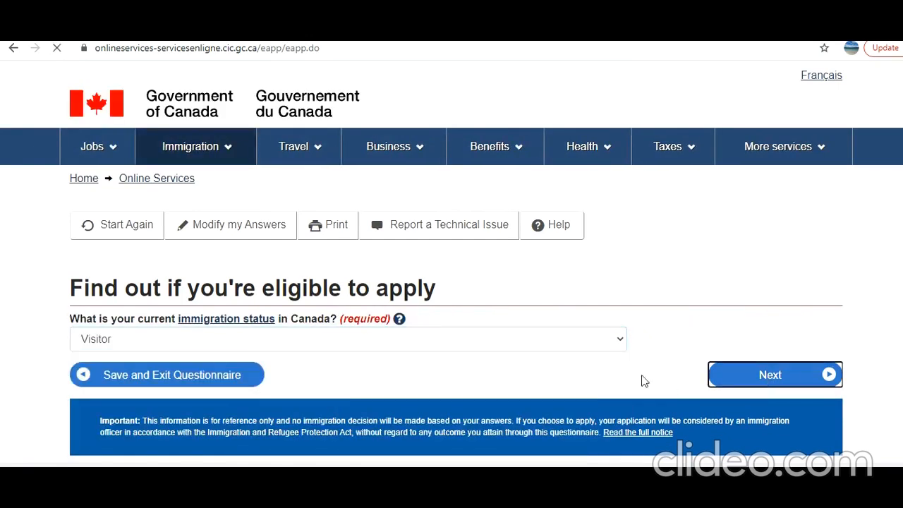
Set the relationship to the family member to Child/grandchild and continue to the next question.
left_click(342, 344)
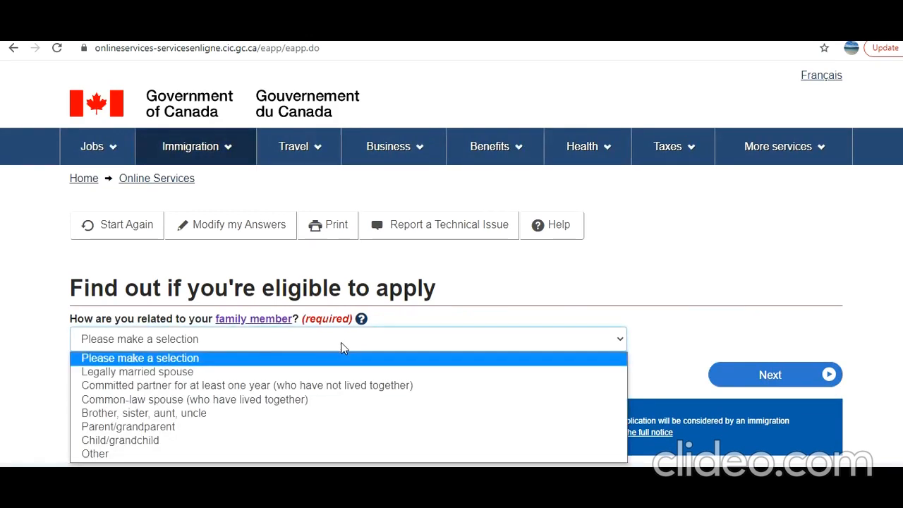
scroll(342, 348, "down", 1)
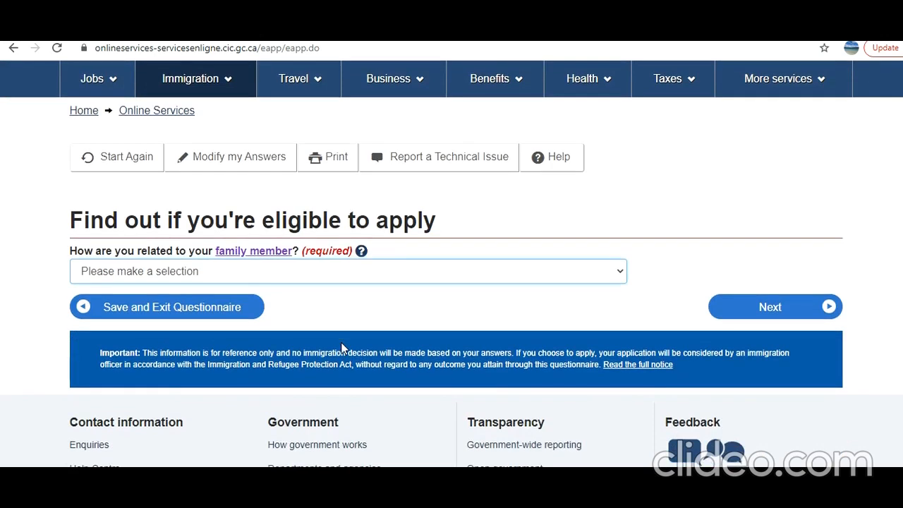
left_click(362, 274)
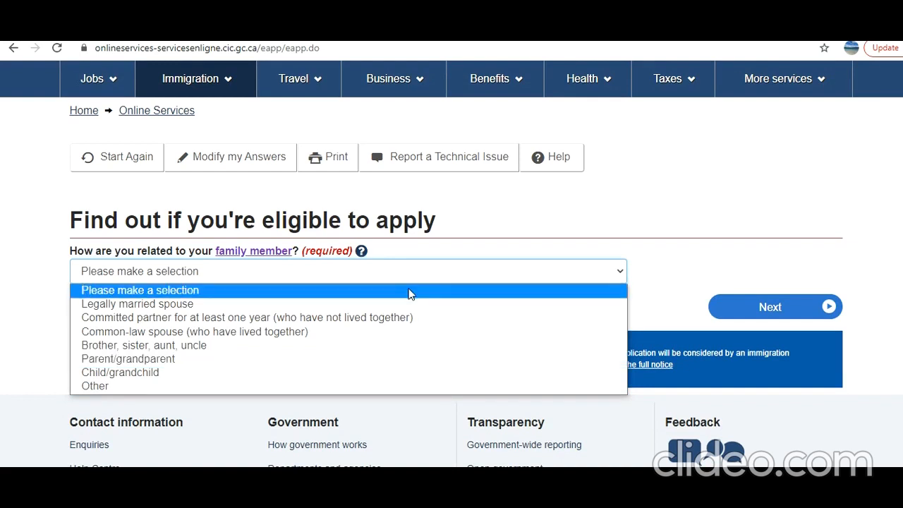
left_click(415, 275)
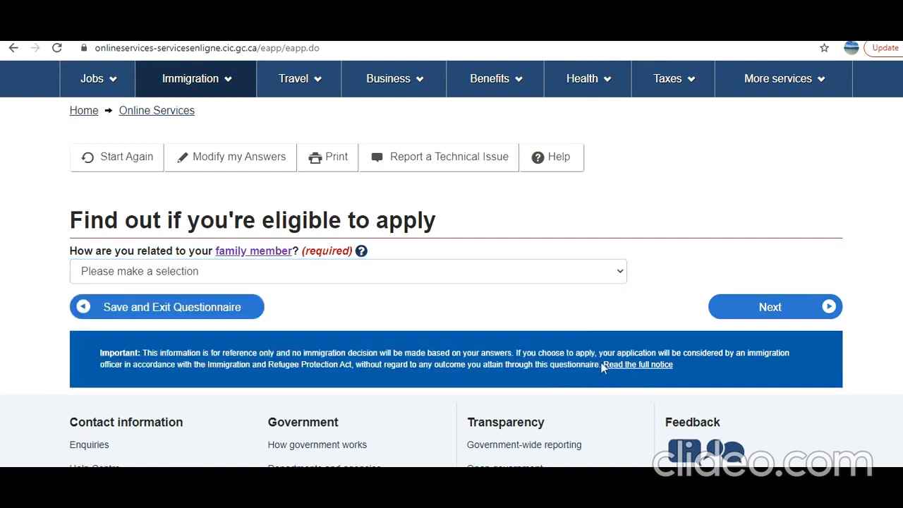
left_click(415, 274)
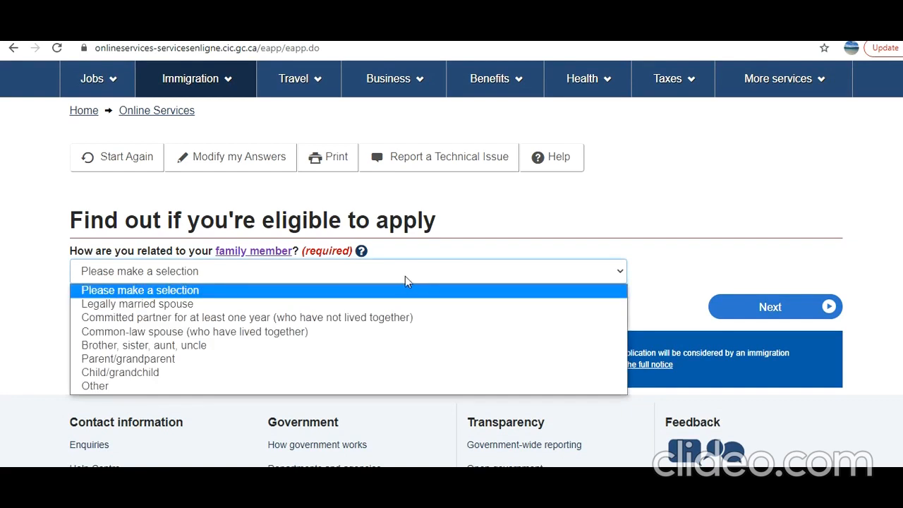
left_click(346, 374)
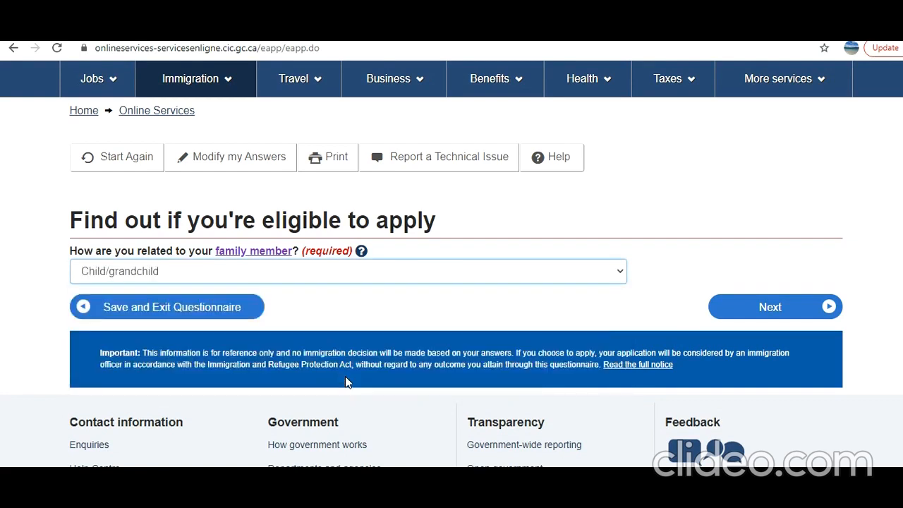
left_click(751, 307)
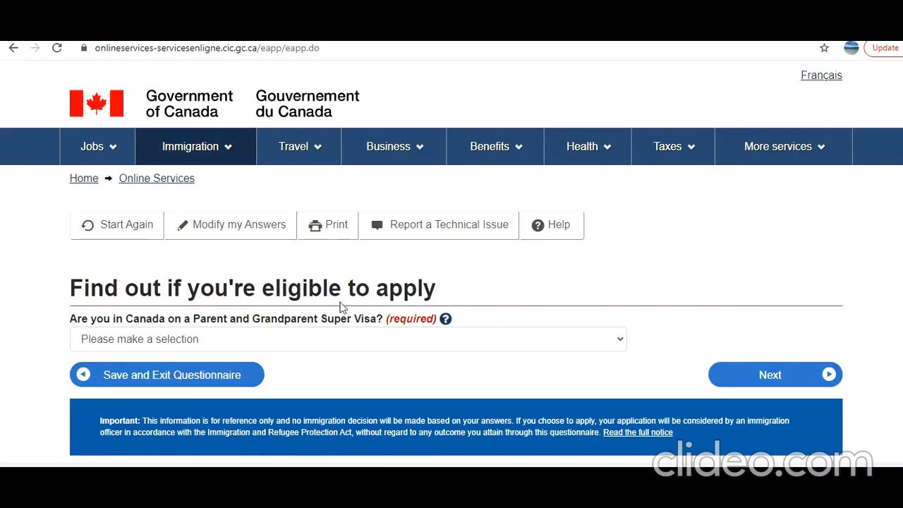
Answer No to being in Canada on a Parent and Grandparent Super Visa and submit the answer.
left_click(303, 336)
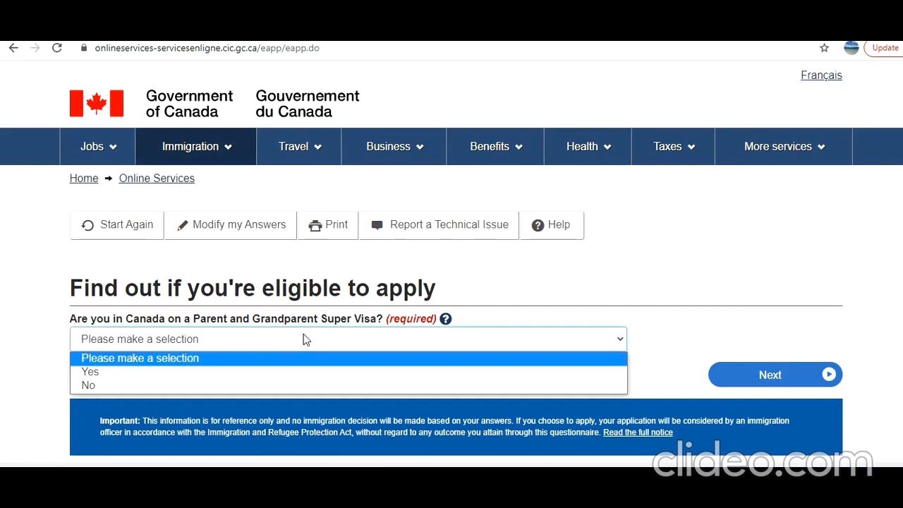
left_click(372, 387)
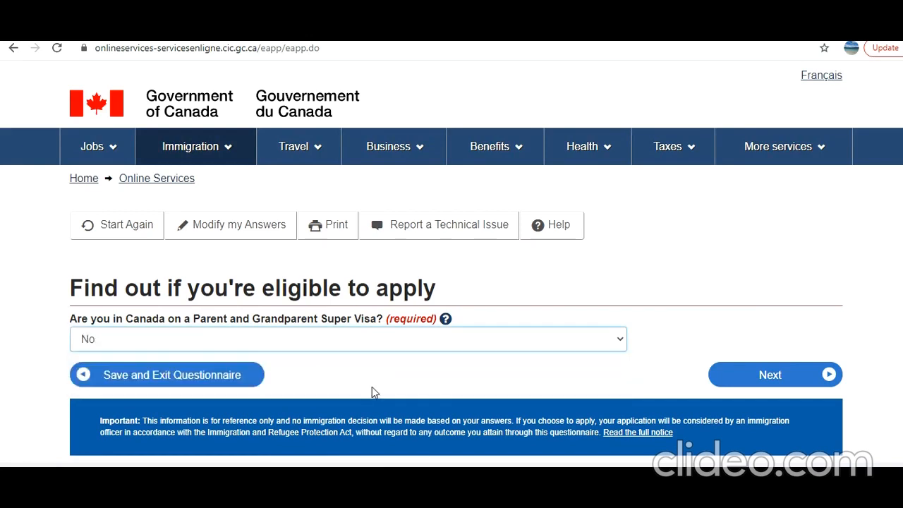
left_click(765, 381)
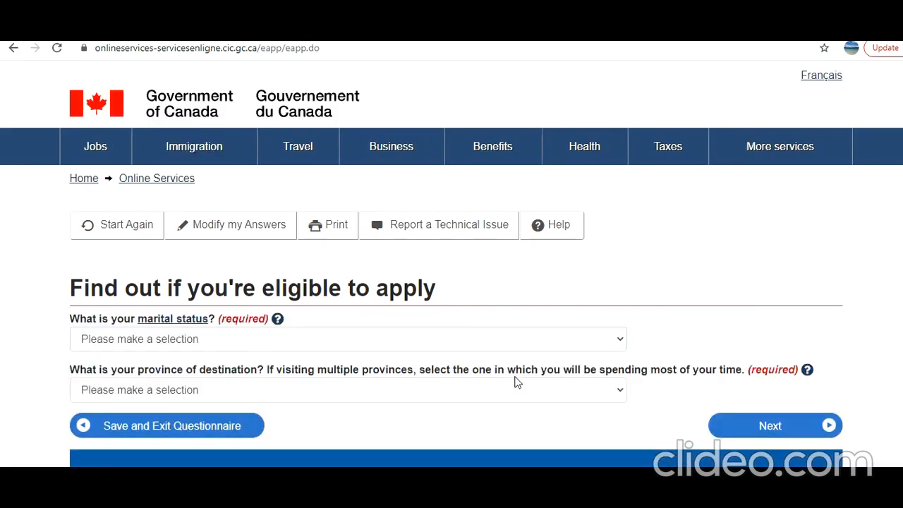
Set the marital status to Married and the province of destination to Ontario, and submit both answers.
left_click(385, 343)
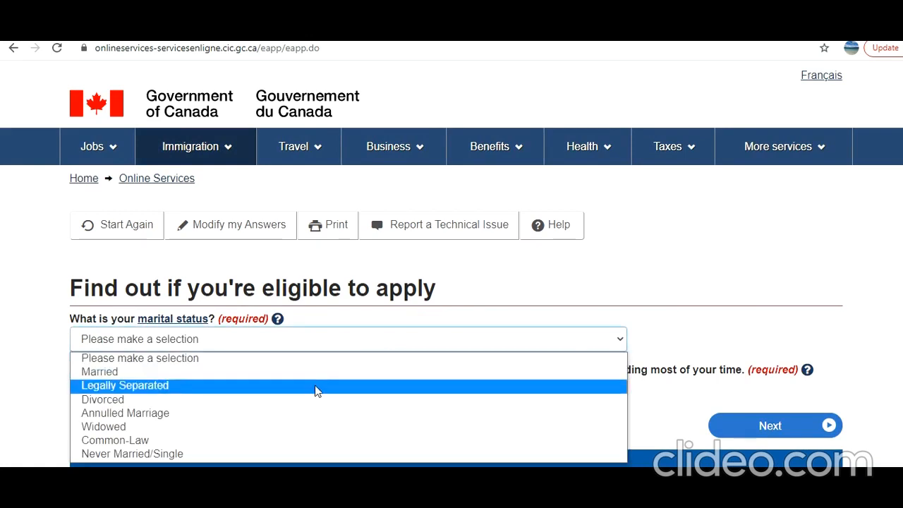
left_click(314, 372)
scroll(444, 335, "down", 1)
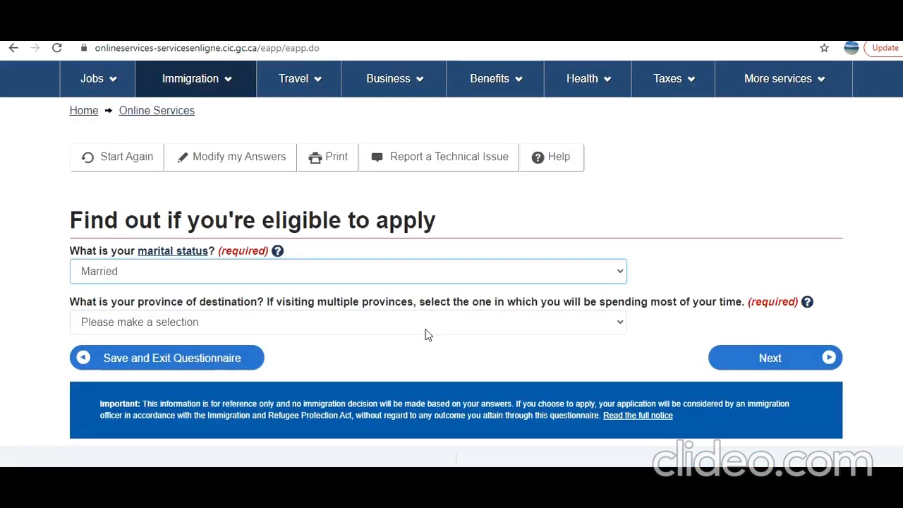
left_click(426, 330)
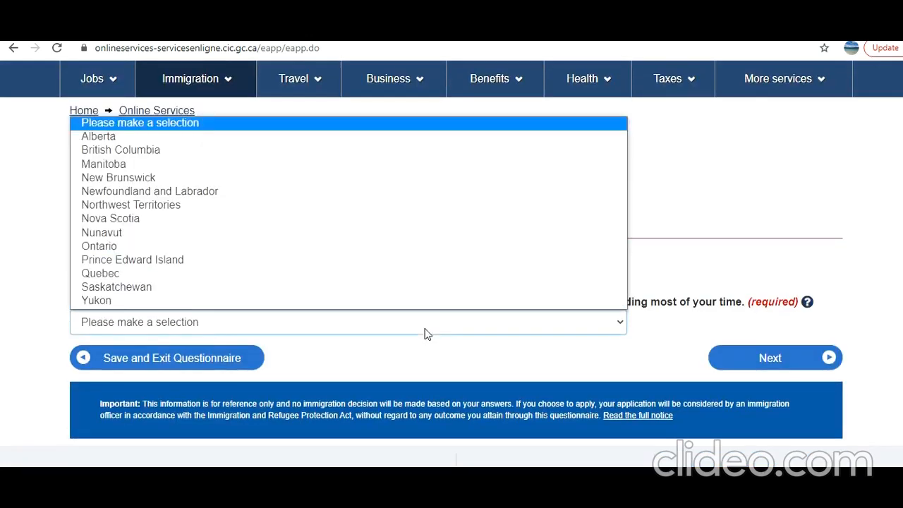
left_click(313, 247)
left_click(772, 361)
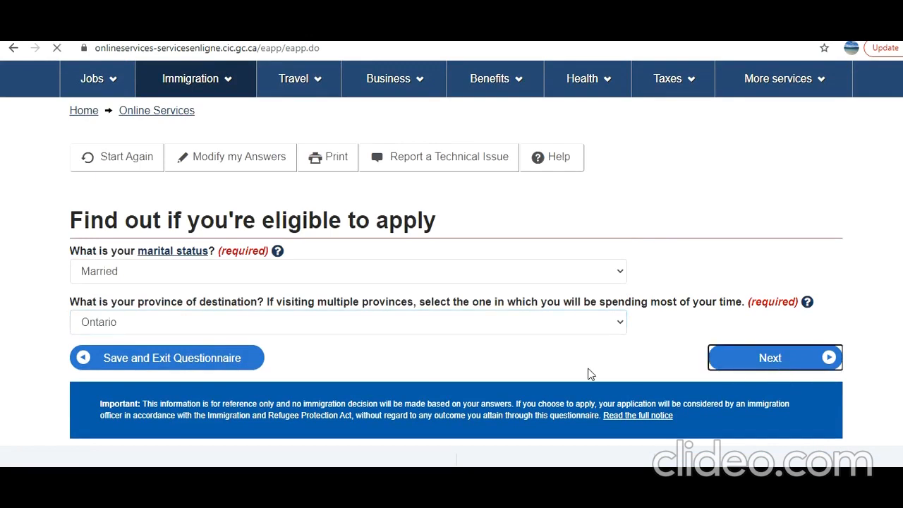
Review the eligibility results, comparing the Family Class, Visitors (in Canada) and Super Visa (in Canada) descriptions.
scroll(585, 374, "down", 1)
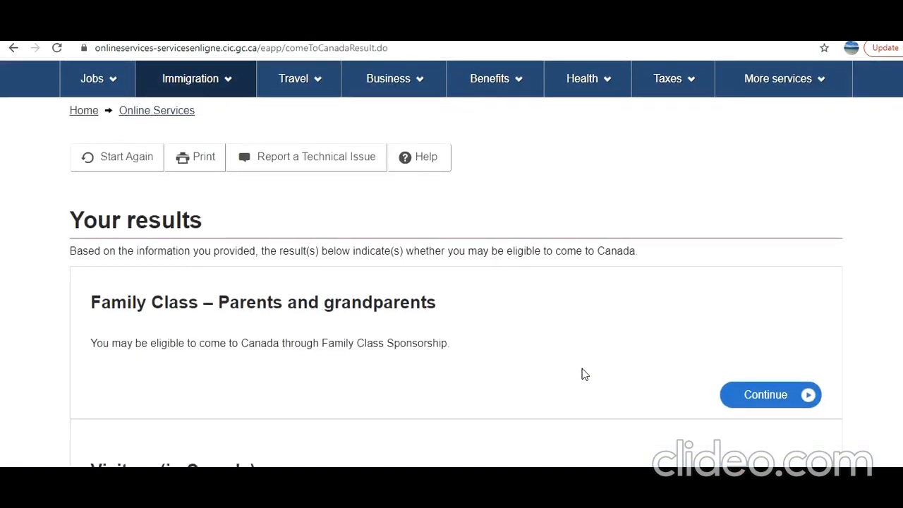
scroll(585, 374, "down", 1)
scroll(585, 374, "down", 2)
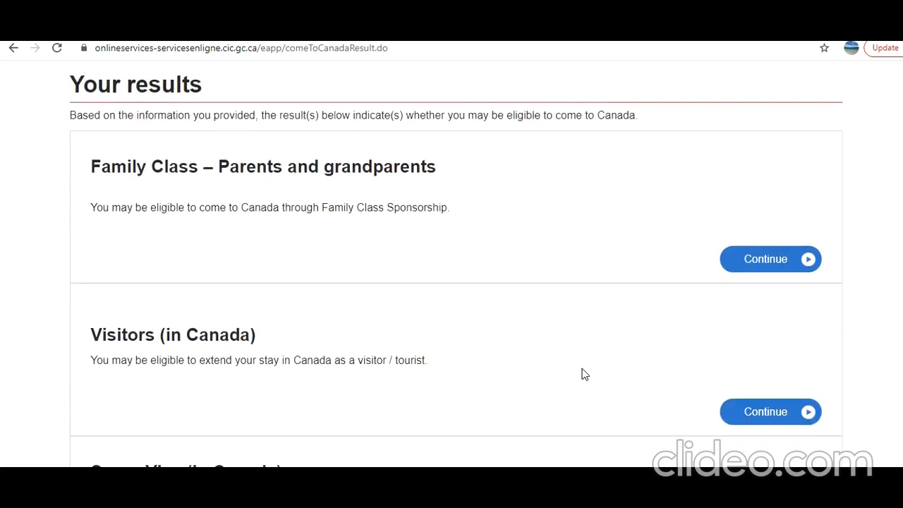
scroll(585, 374, "up", 1)
scroll(585, 374, "down", 1)
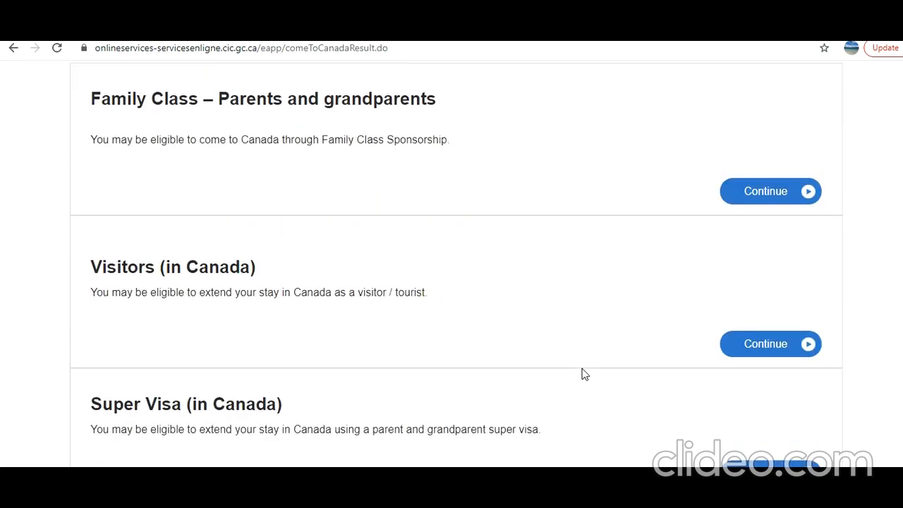
scroll(585, 374, "down", 1)
scroll(585, 374, "up", 2)
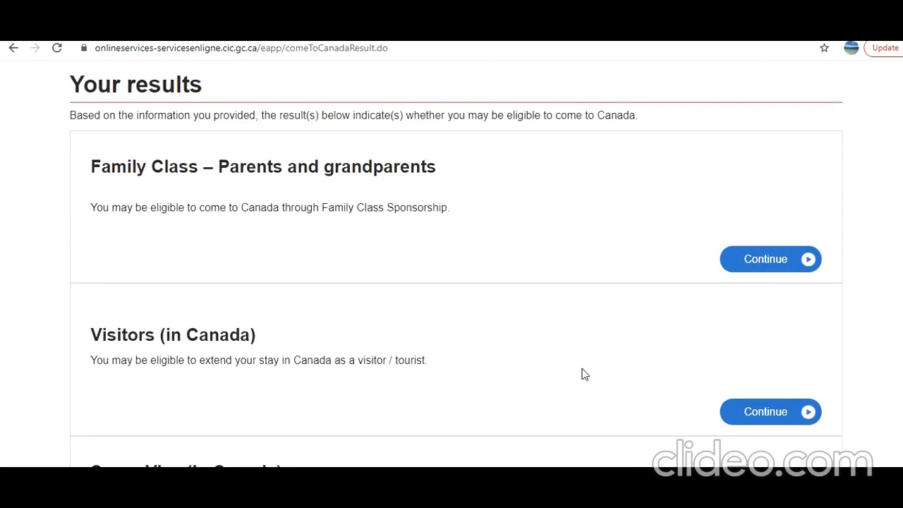
left_click_drag(200, 364, 383, 377)
scroll(386, 378, "down", 1)
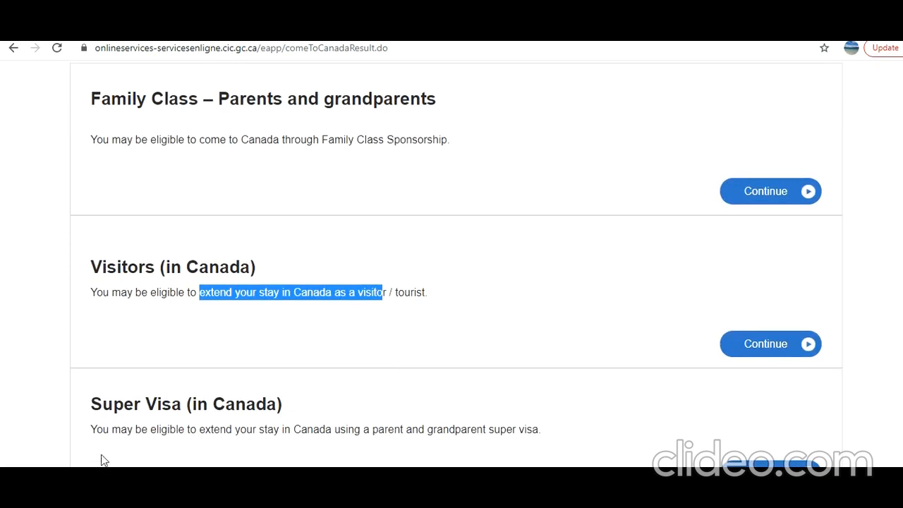
left_click_drag(110, 432, 533, 427)
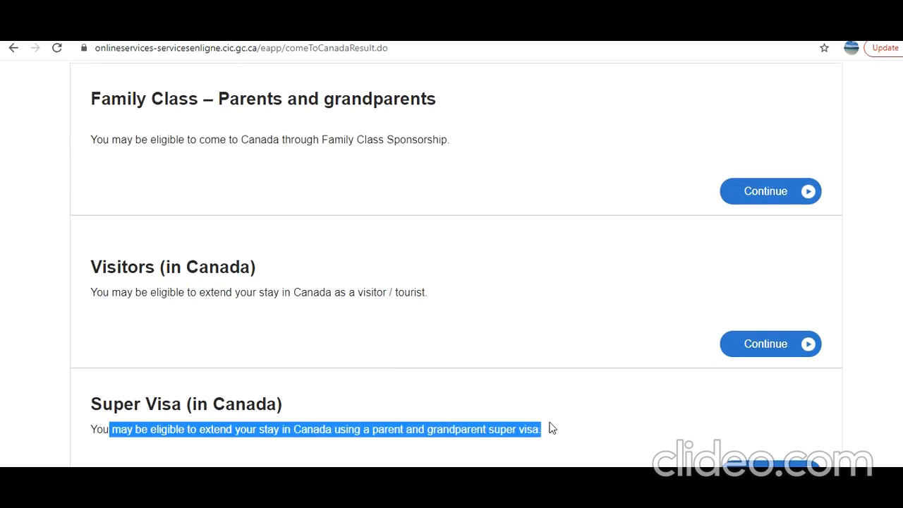
left_click(467, 446)
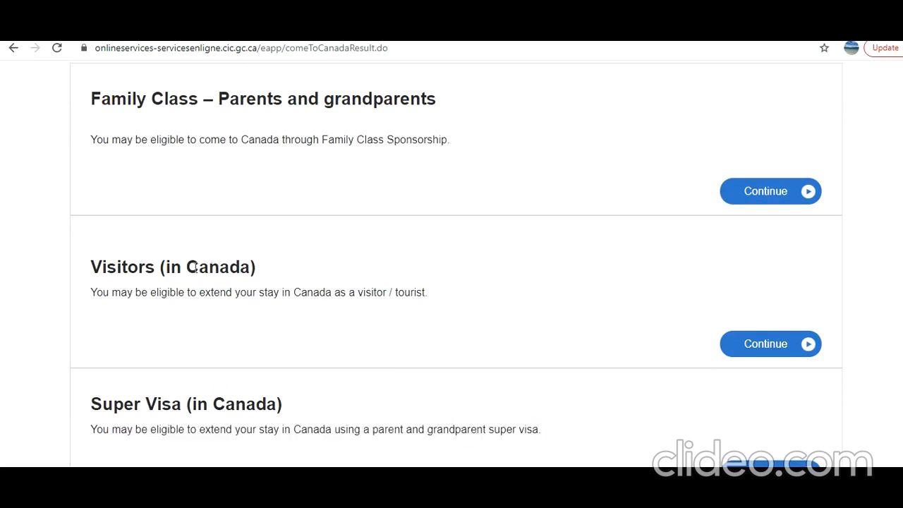
left_click_drag(94, 265, 339, 292)
left_click(339, 292)
Choose the Visitors (in Canada) result and proceed past the personal checklist introduction to its questions.
left_click(761, 351)
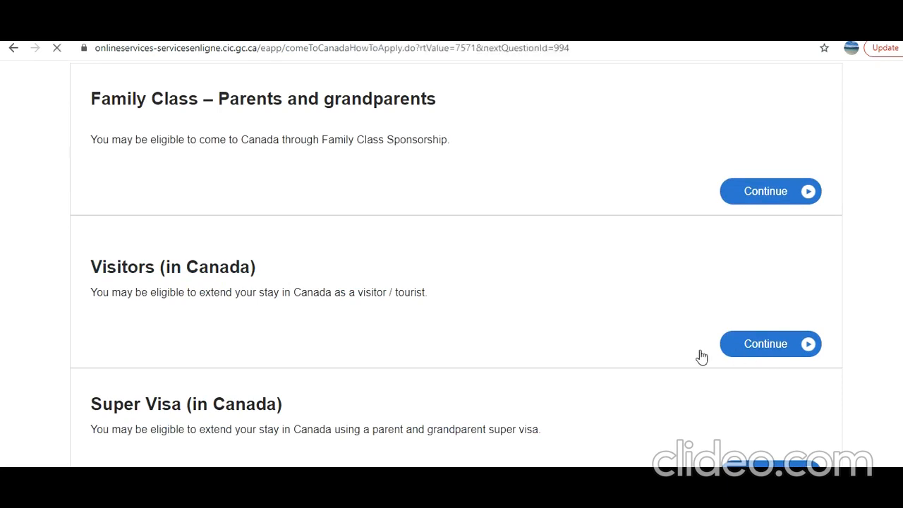
scroll(451, 344, "down", 2)
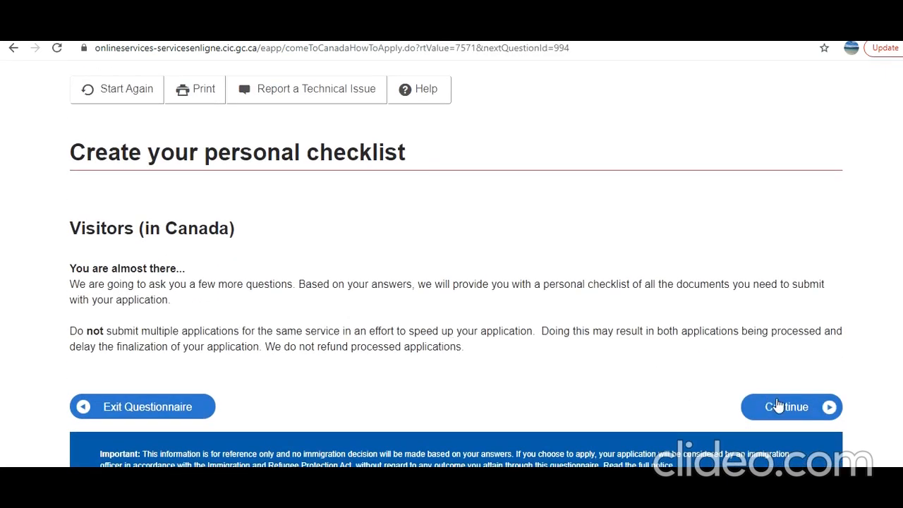
left_click(779, 407)
Answer Yes to accompanying a family member who has status in Canada and submit the answer.
scroll(465, 321, "down", 1)
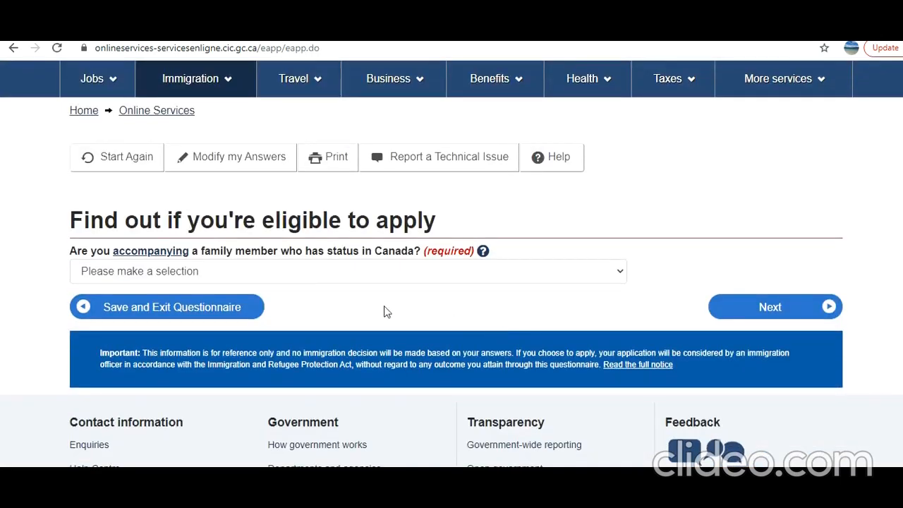
left_click(336, 275)
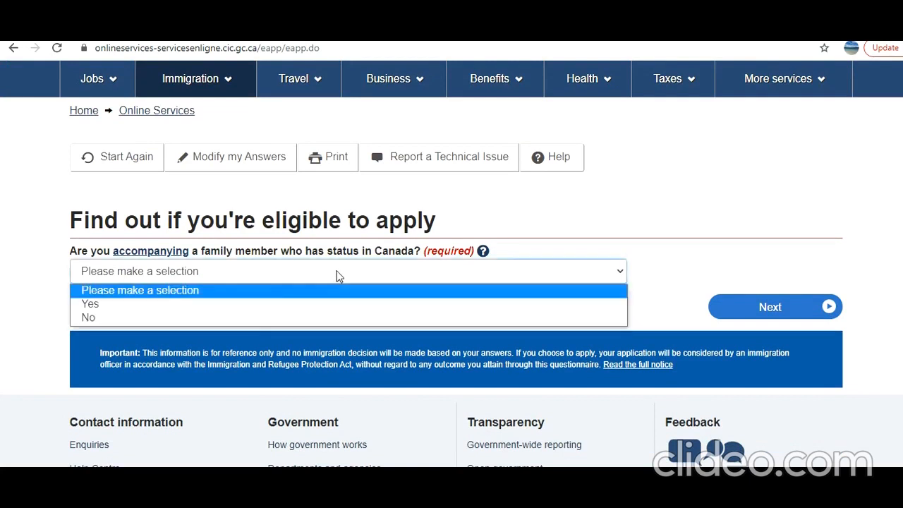
left_click(290, 303)
left_click(759, 308)
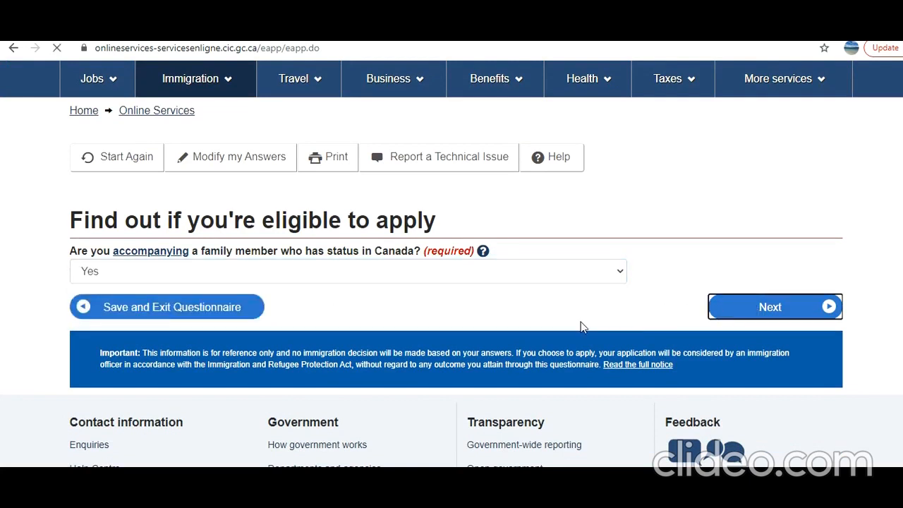
Set the expiry date of the status in Canada to February 25, 2021 and continue.
scroll(573, 326, "down", 1)
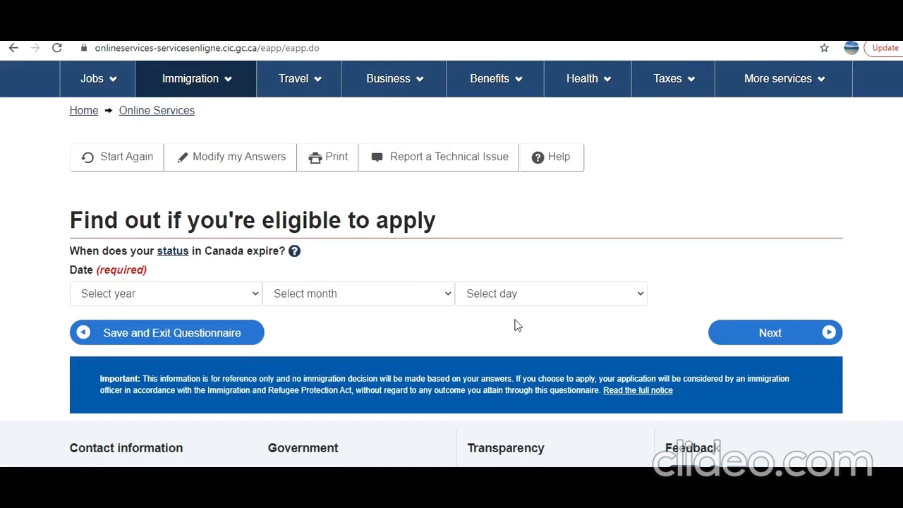
scroll(551, 328, "down", 1)
left_click(209, 227)
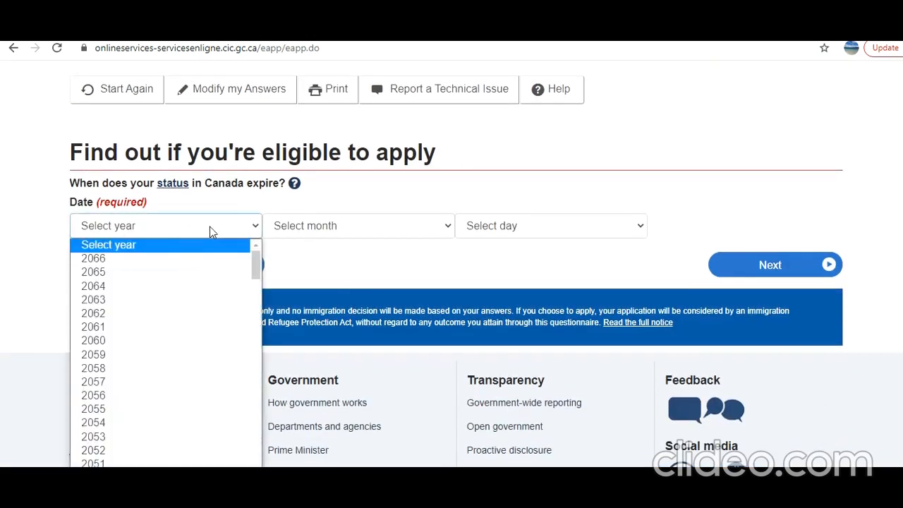
left_click_drag(256, 262, 258, 318)
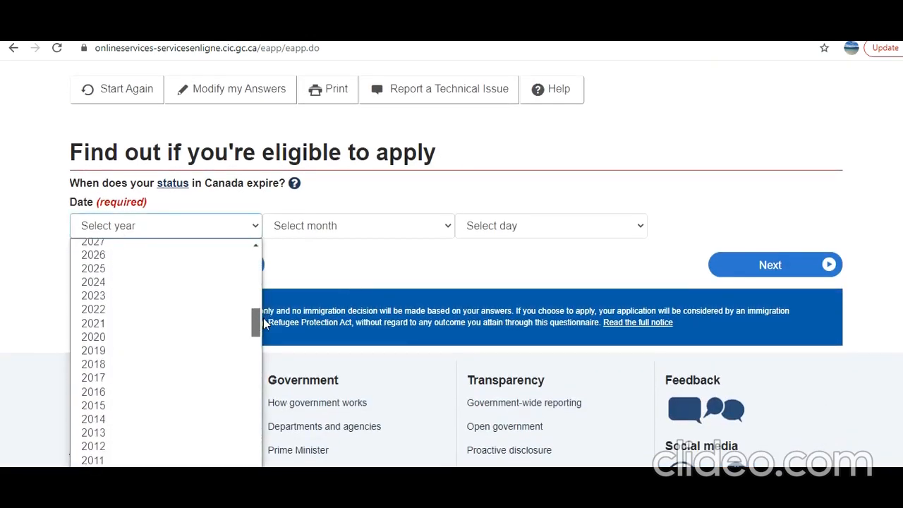
left_click(177, 325)
left_click(333, 226)
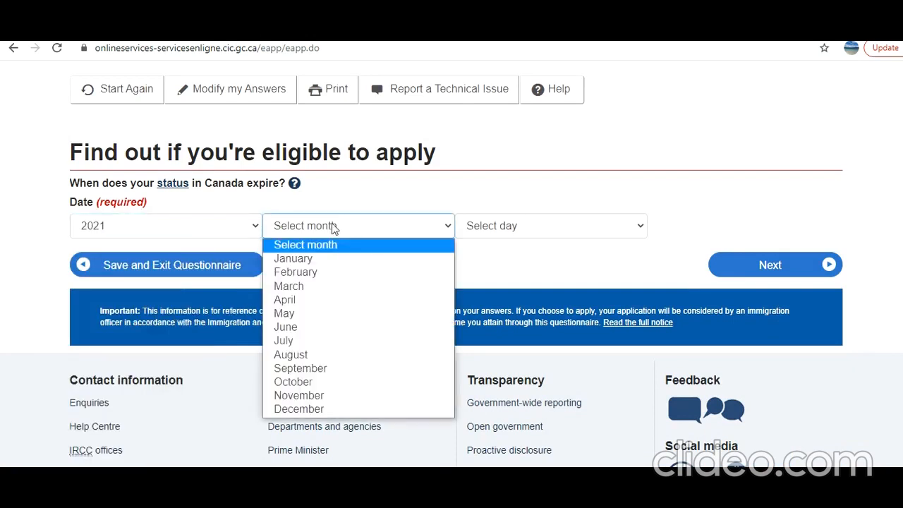
left_click(320, 275)
left_click(501, 231)
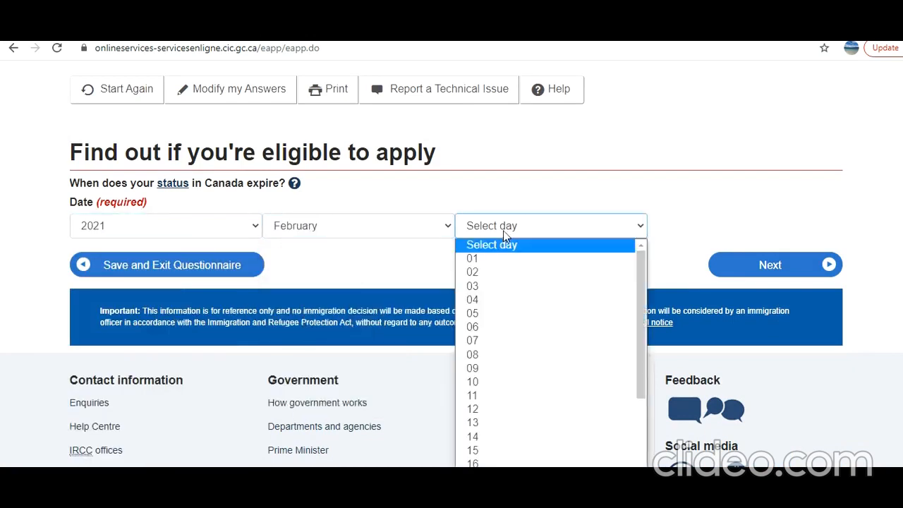
scroll(511, 421, "down", 3)
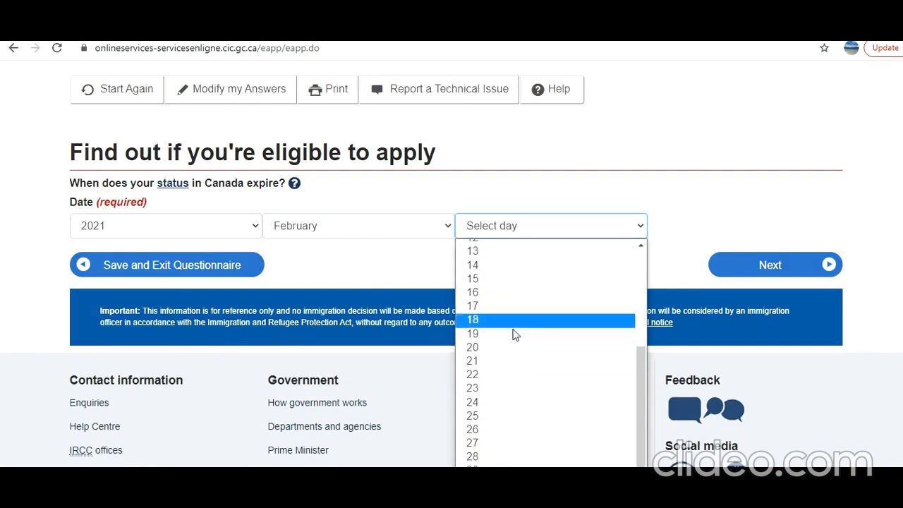
left_click(516, 415)
left_click(748, 272)
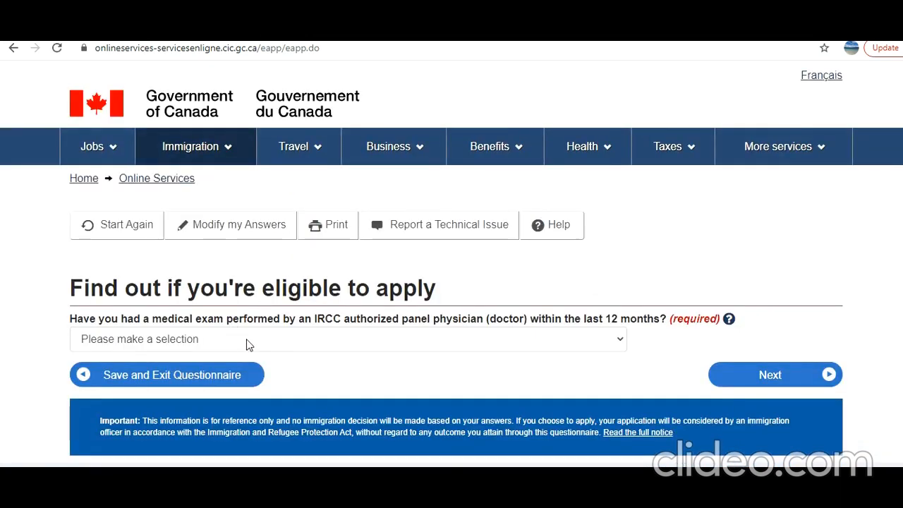
Answer No to having had an IRCC panel physician medical exam within the last 12 months and submit it.
left_click(248, 341)
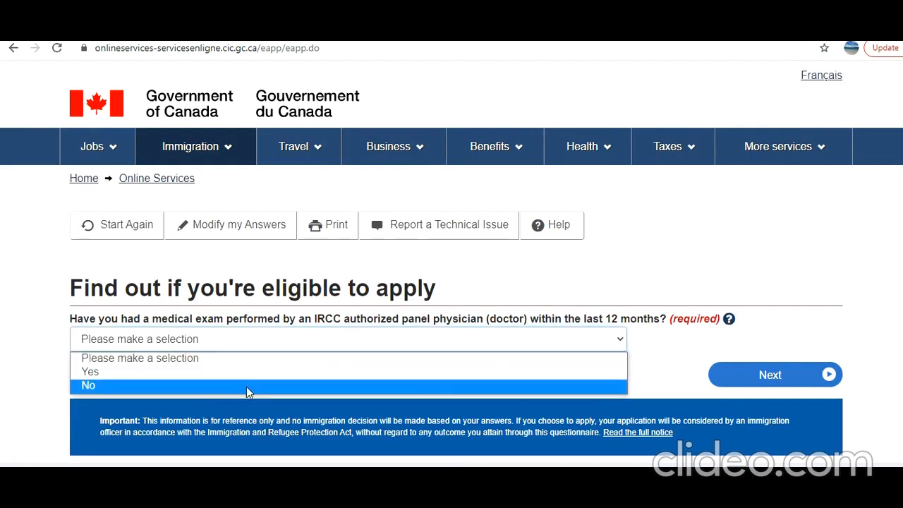
left_click(248, 385)
left_click(753, 367)
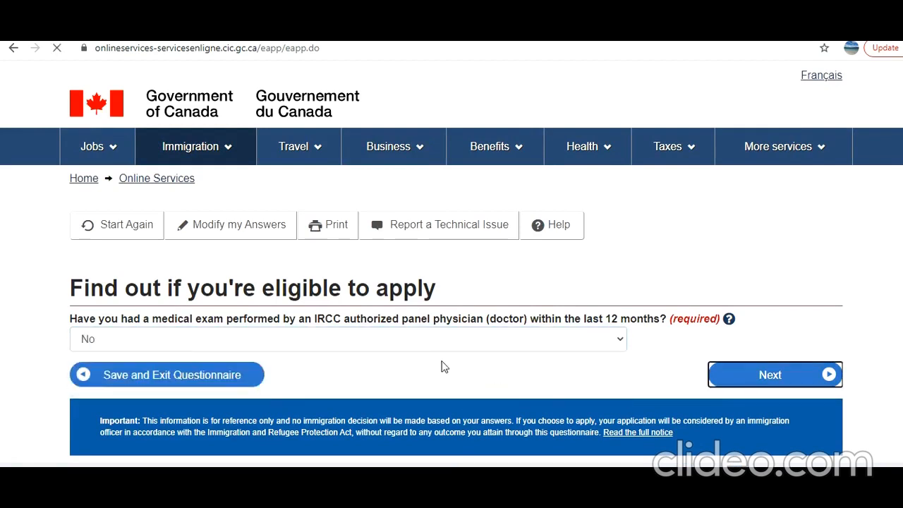
Answer No to wanting to work in one of the listed health, teaching or care jobs and submit it.
scroll(435, 362, "down", 3)
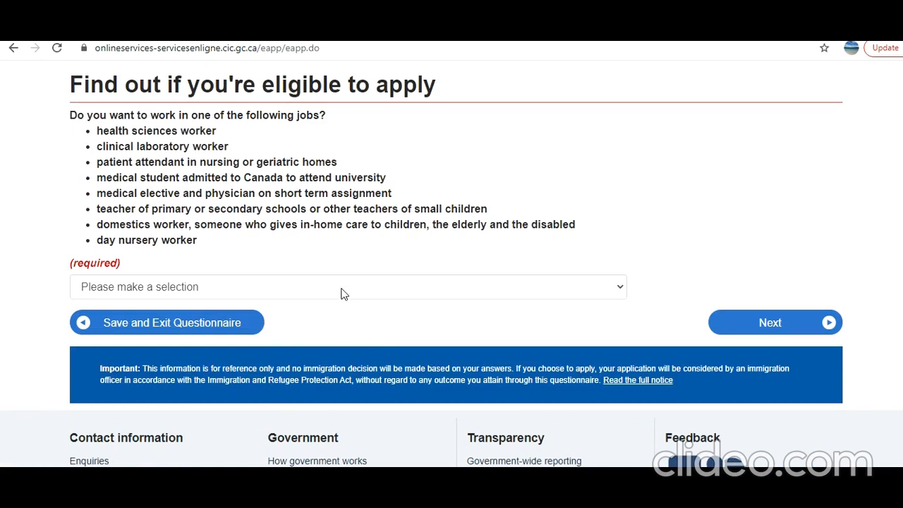
left_click(342, 289)
left_click(316, 333)
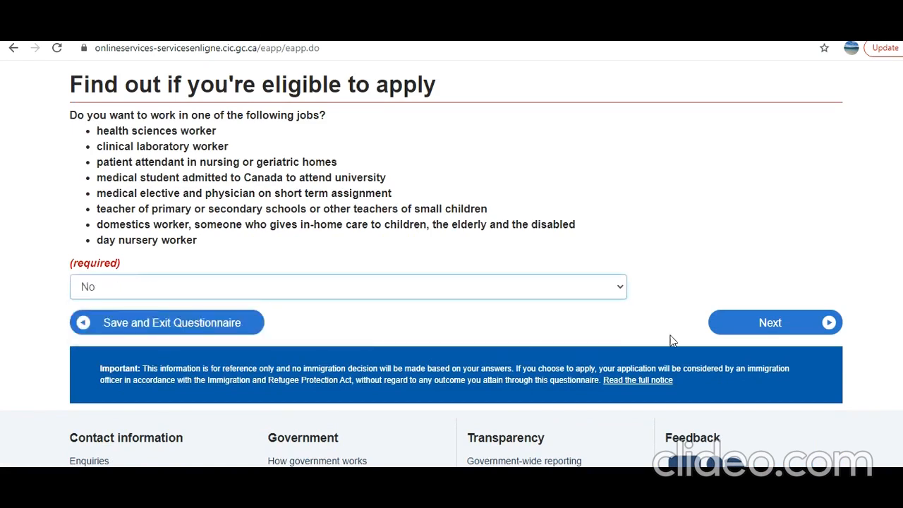
left_click(749, 330)
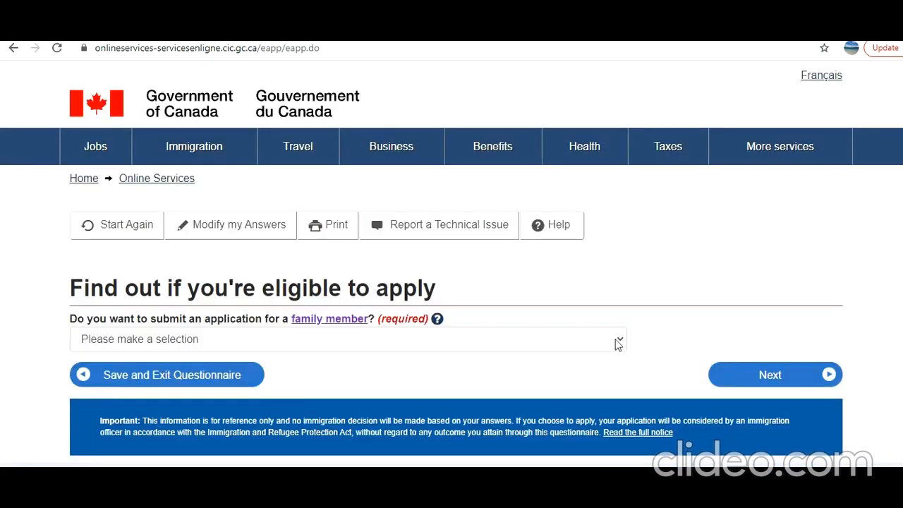
Answer No to submitting an application for a family member and No to giving someone access to the application.
left_click(414, 342)
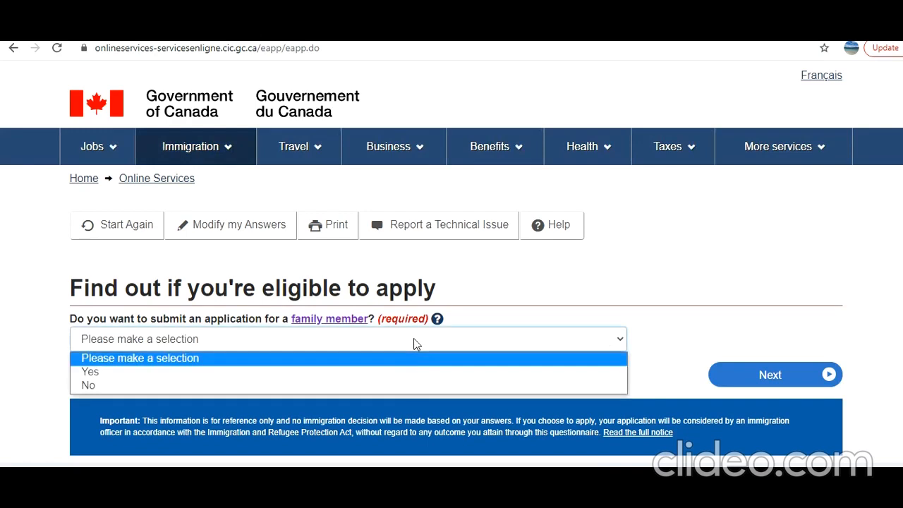
left_click(403, 387)
left_click(772, 376)
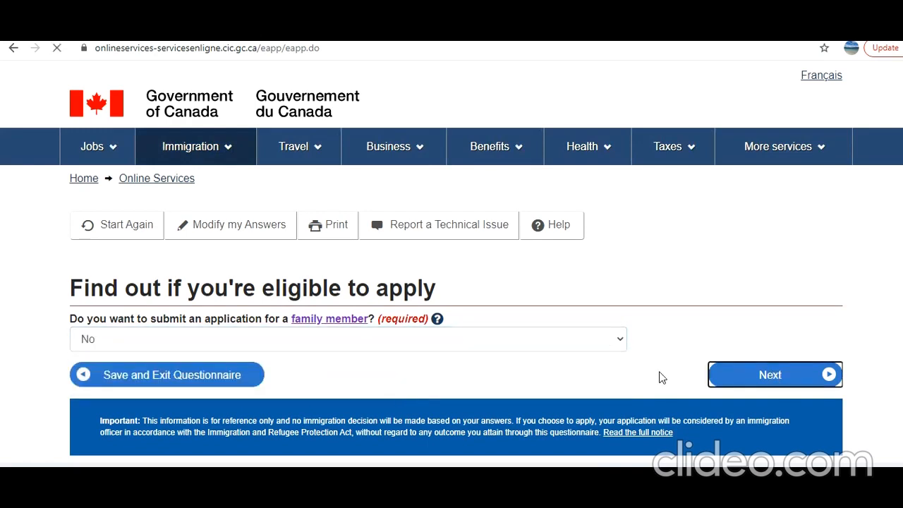
scroll(548, 365, "down", 1)
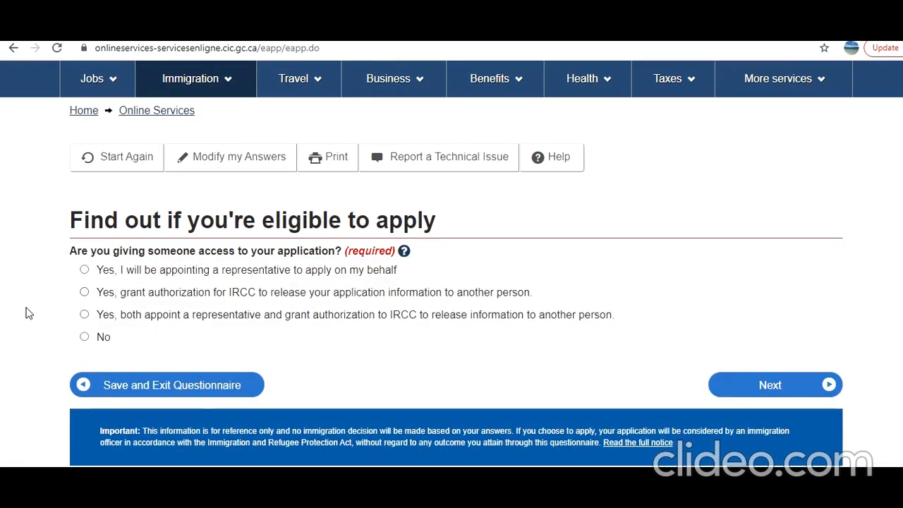
left_click(84, 338)
left_click(752, 381)
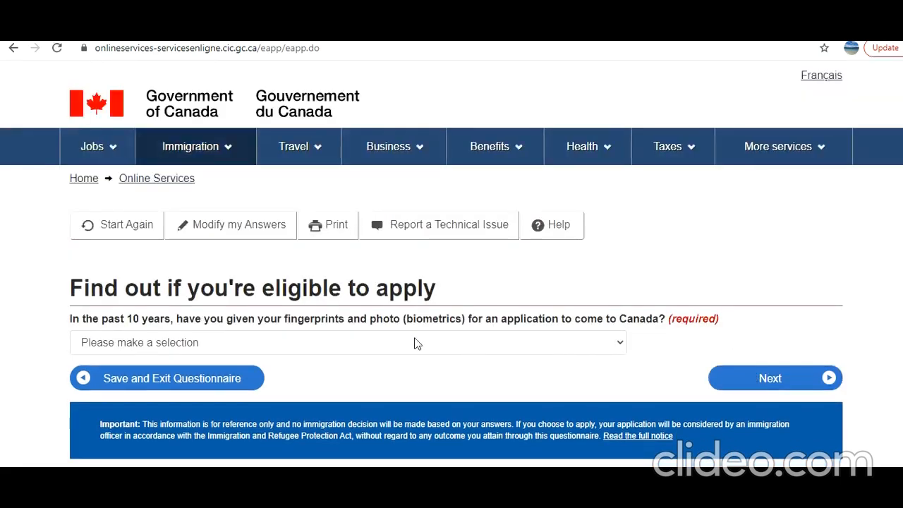
Answer Yes to having given biometrics in the past 10 years and Yes to paying the application fees.
left_click(404, 340)
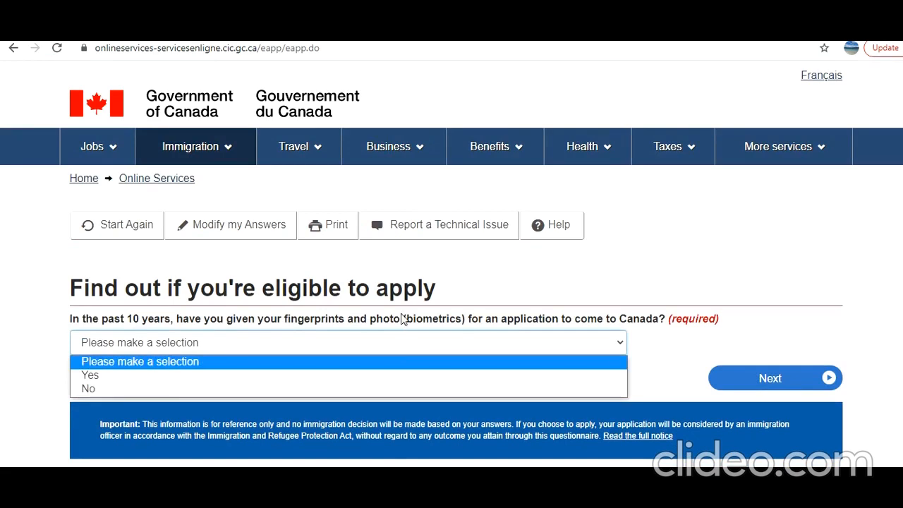
left_click(369, 380)
left_click(787, 385)
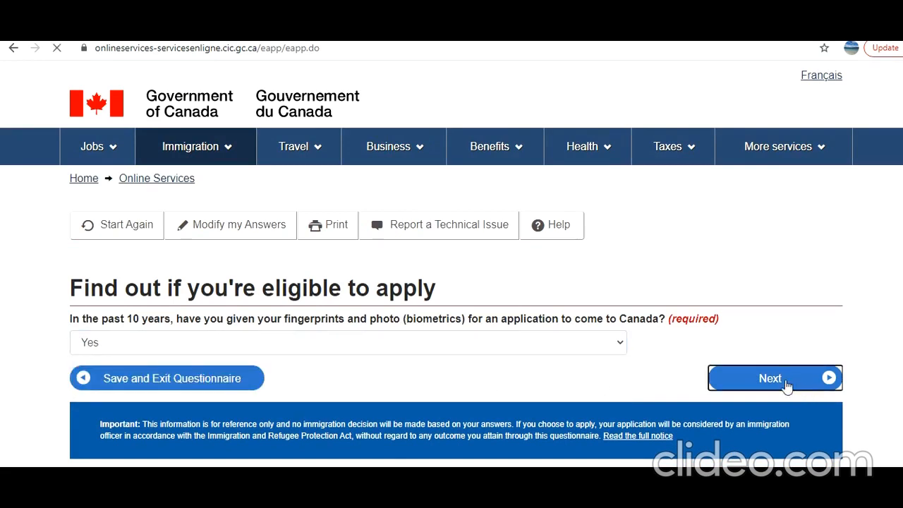
left_click(290, 346)
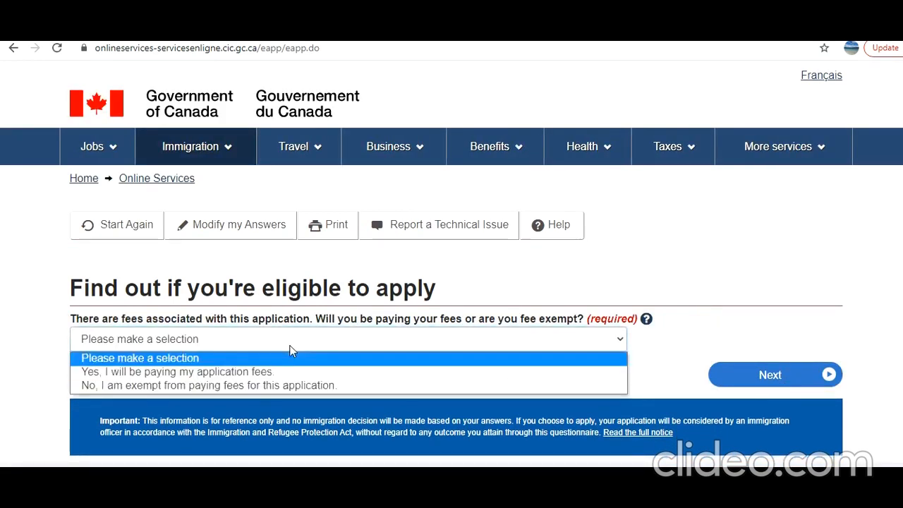
left_click(277, 372)
left_click(774, 381)
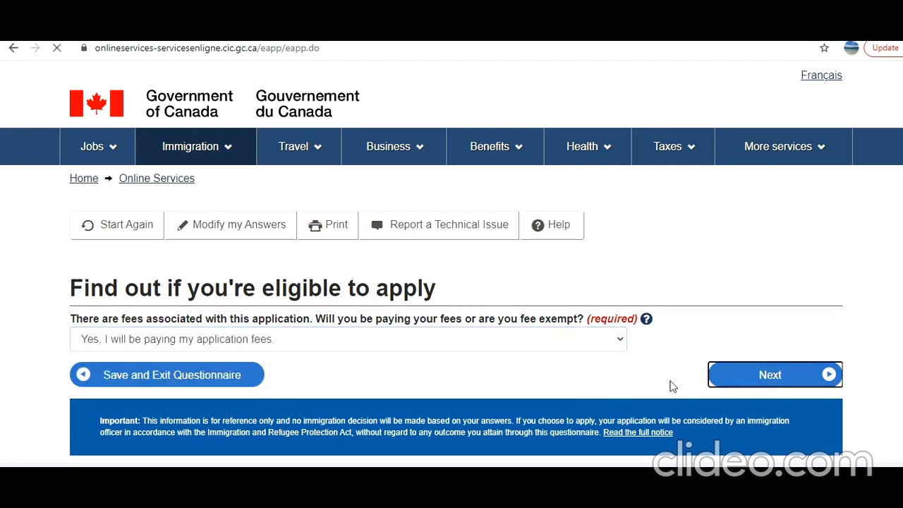
Answer Yes to being able to make digital copies of documents and Yes to paying the application fees online.
left_click(375, 343)
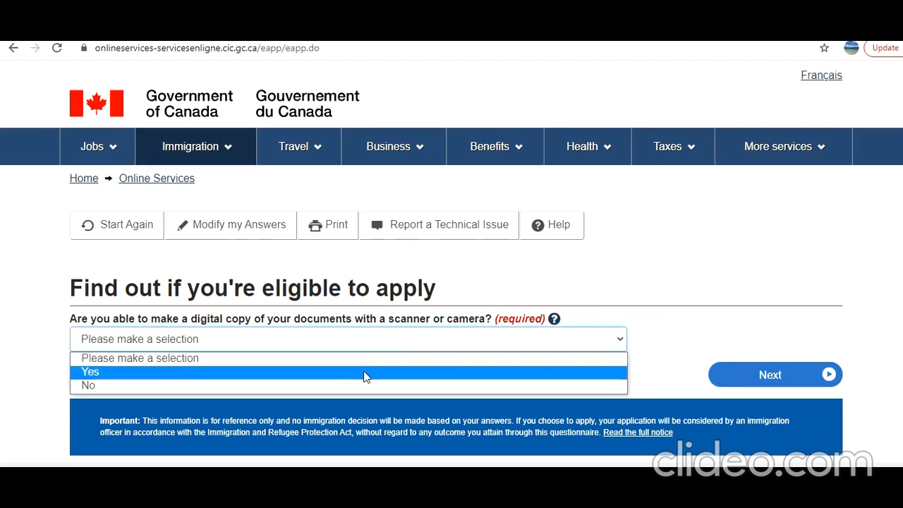
left_click(364, 372)
left_click(405, 341)
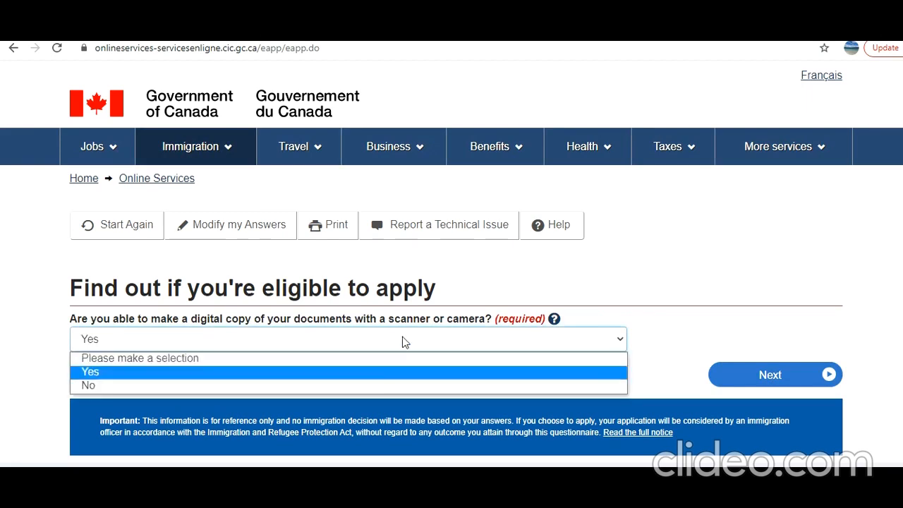
left_click(367, 374)
left_click(757, 376)
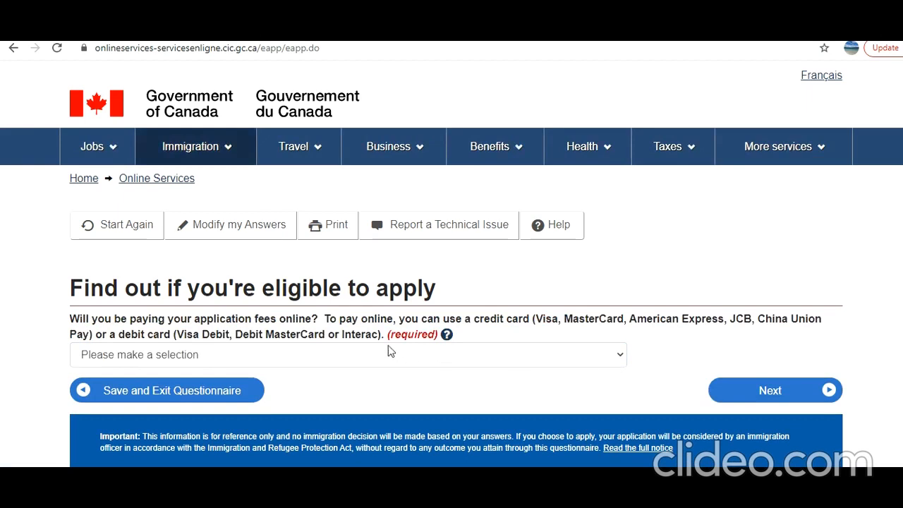
left_click(326, 365)
left_click(301, 387)
left_click(809, 393)
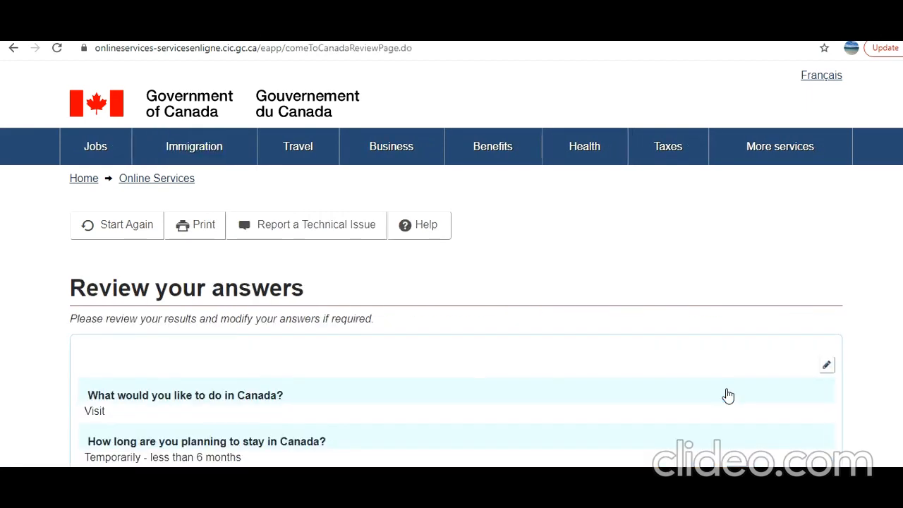
Review the questionnaire answers and continue past the submission instructions to the list of documents.
scroll(467, 360, "down", 4)
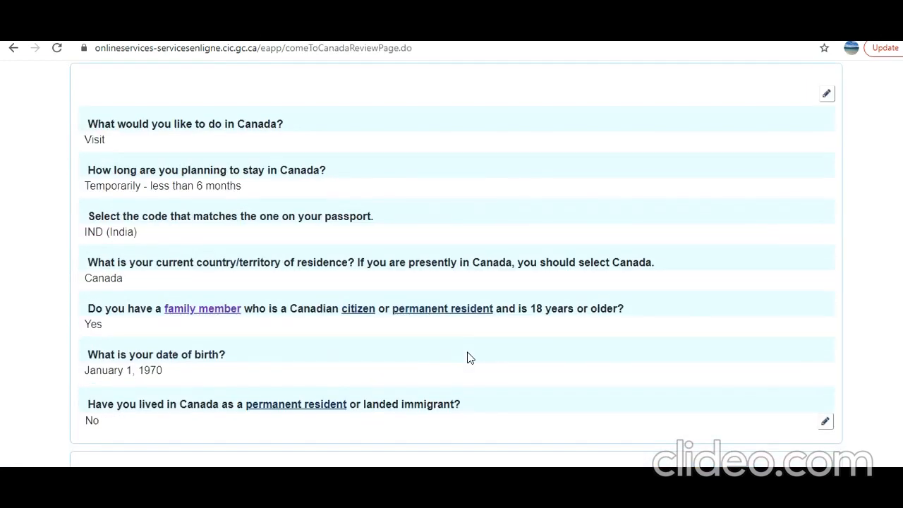
scroll(524, 393, "down", 6)
scroll(525, 393, "down", 17)
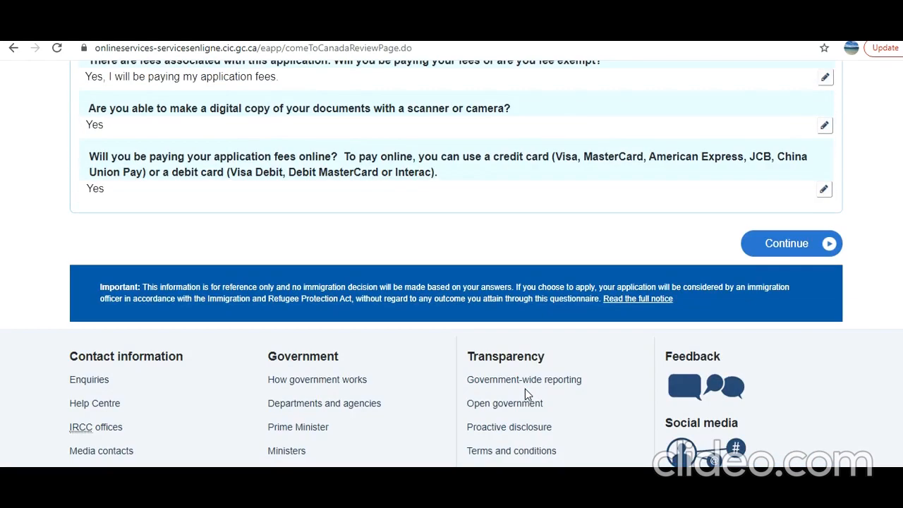
left_click(781, 253)
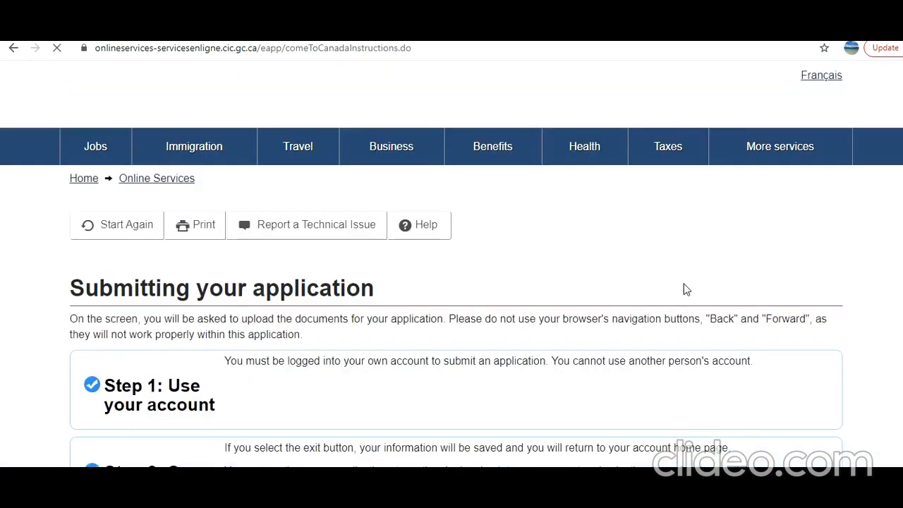
scroll(681, 286, "down", 15)
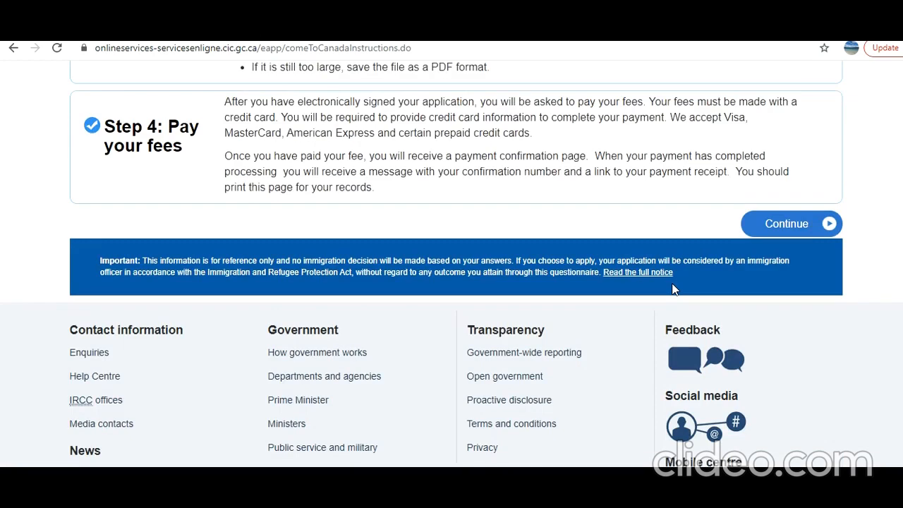
left_click(785, 234)
Look through the application form, supporting documents and optional documents required for the application.
scroll(712, 303, "down", 4)
scroll(714, 308, "down", 2)
scroll(713, 308, "down", 2)
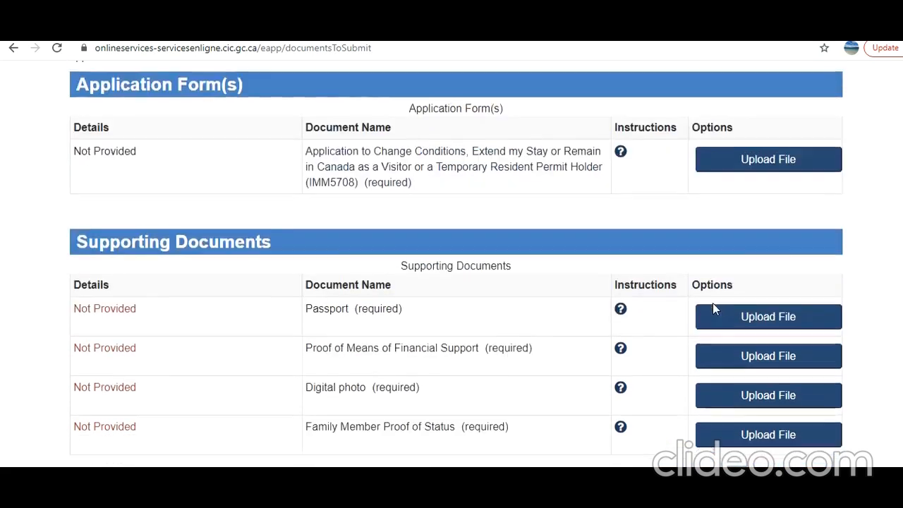
scroll(715, 308, "down", 2)
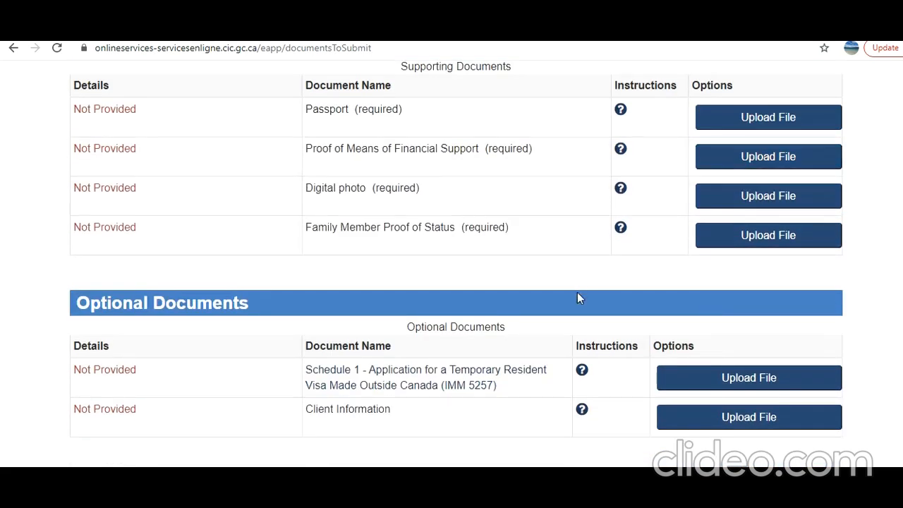
scroll(577, 293, "down", 4)
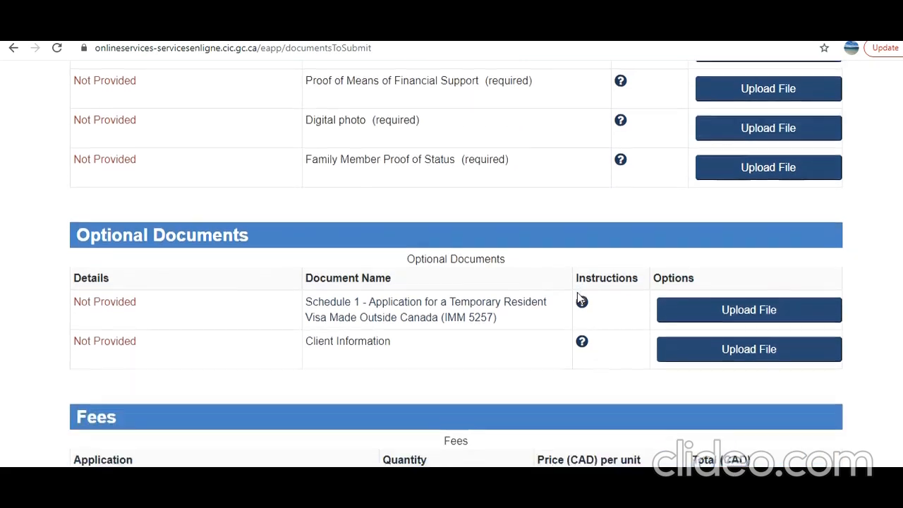
scroll(577, 293, "up", 6)
scroll(577, 296, "up", 4)
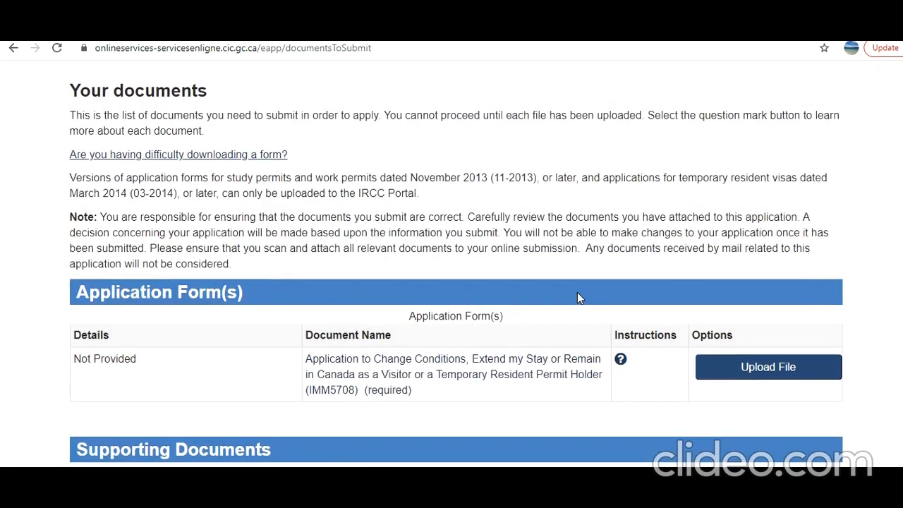
Read the instructions for the Proof of Means of Financial Support and Digital photo documents, closing each one.
scroll(578, 296, "down", 3)
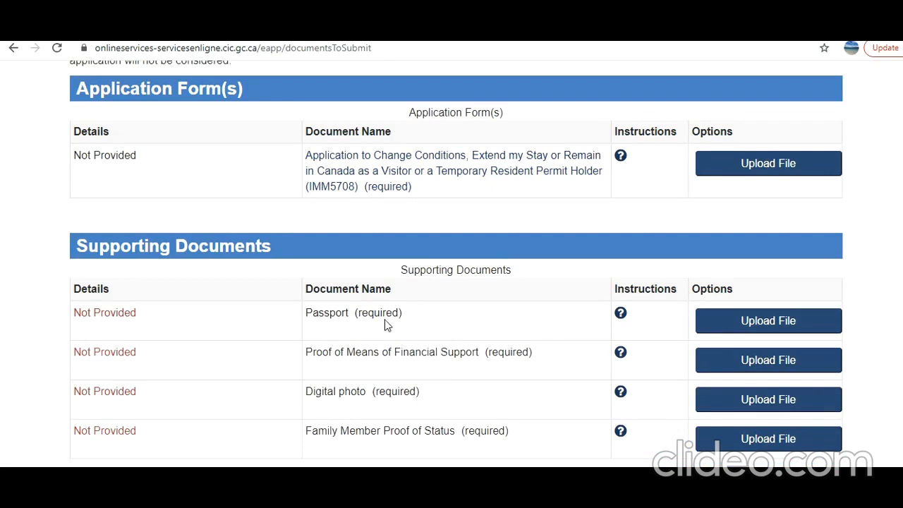
left_click(620, 353)
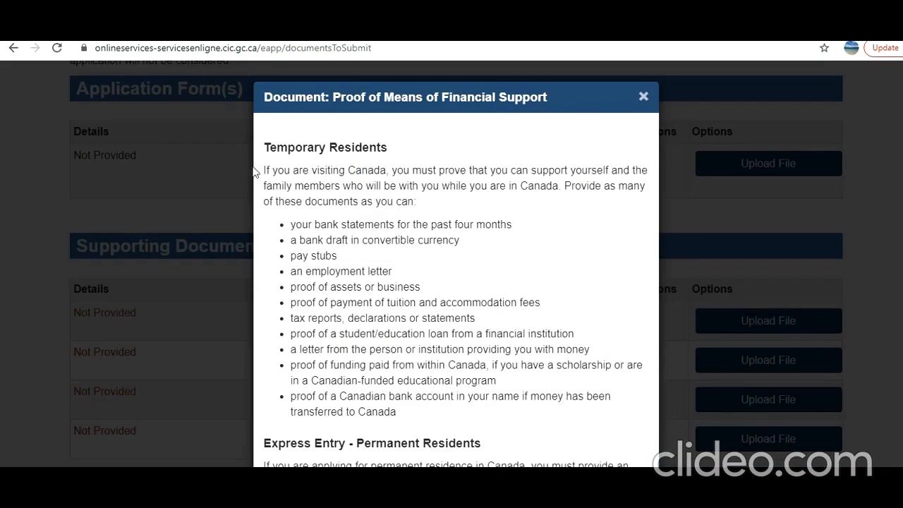
left_click(643, 96)
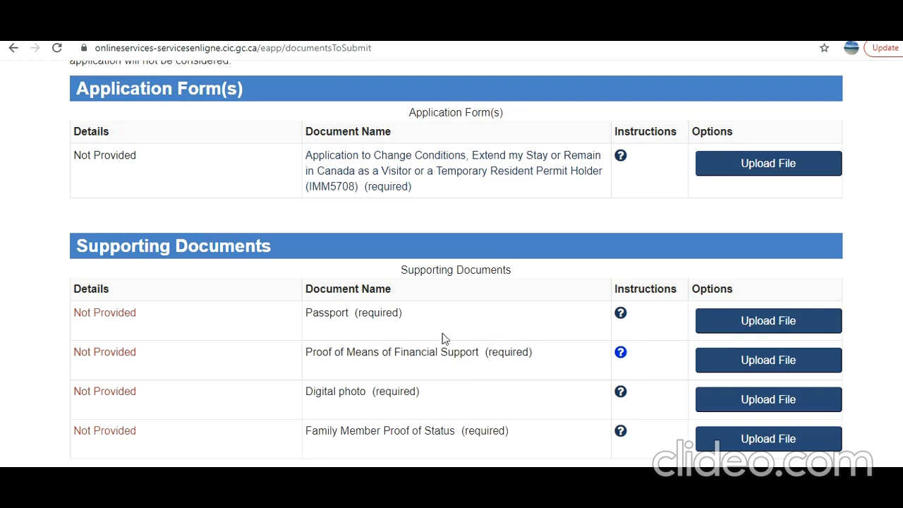
scroll(446, 338, "down", 1)
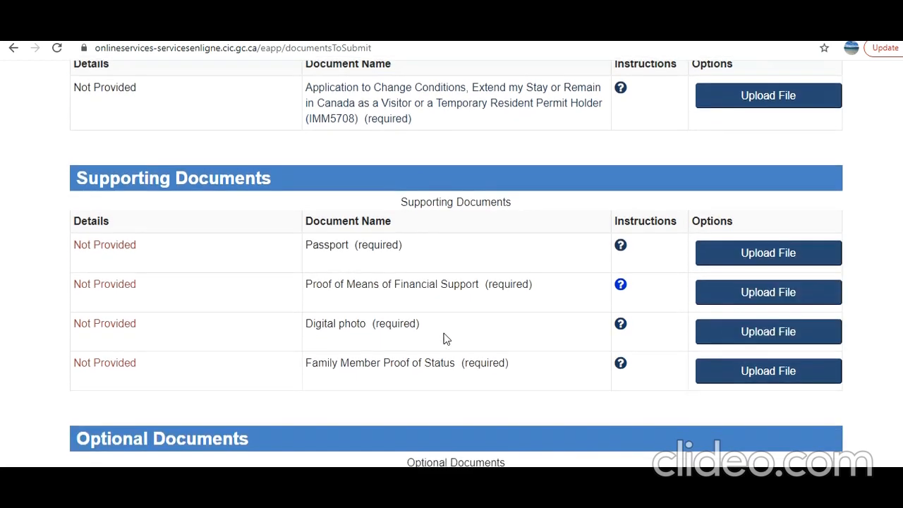
left_click(621, 325)
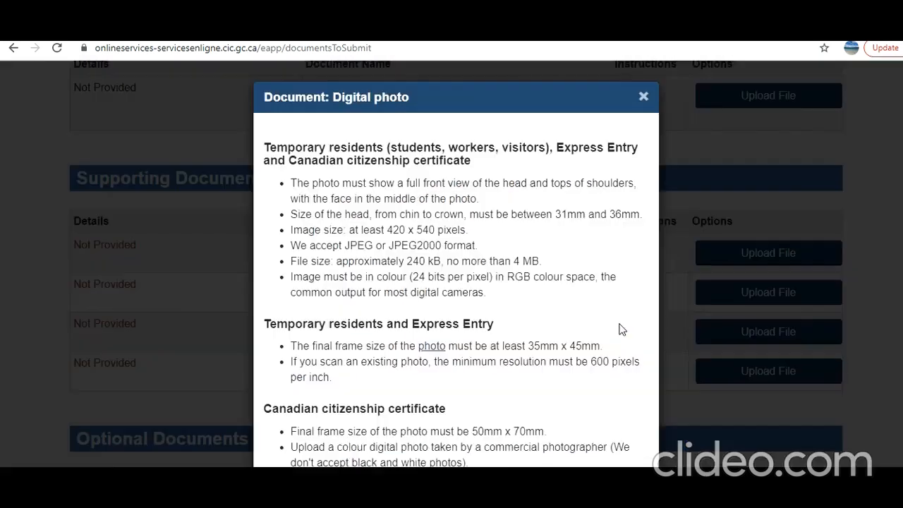
left_click(644, 96)
Read which status documents are accepted in the Family Member Proof of Status instructions, and close them.
scroll(655, 310, "down", 1)
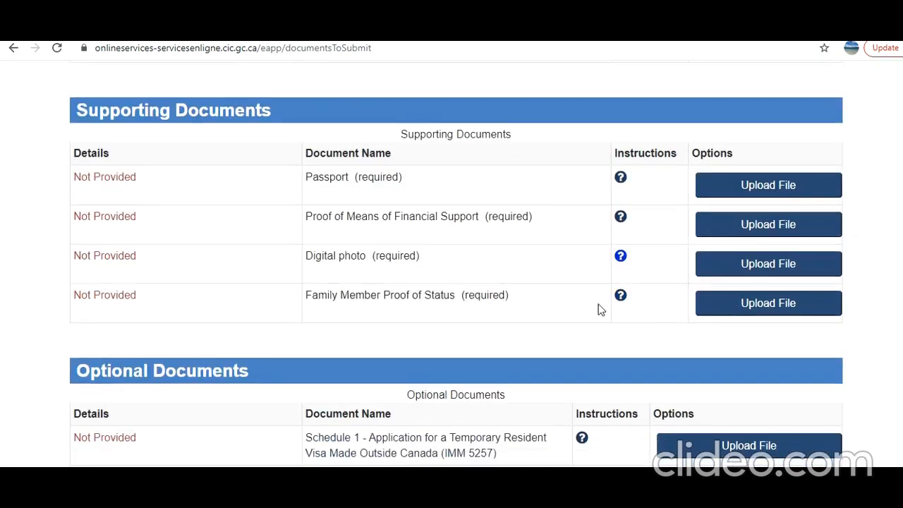
left_click(623, 297)
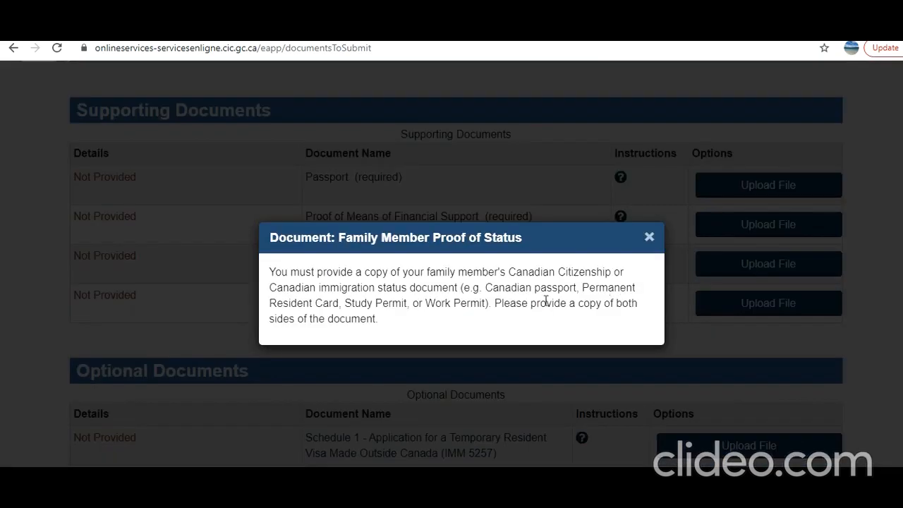
left_click_drag(291, 303, 453, 304)
left_click(367, 304)
left_click(320, 323)
left_click(650, 237)
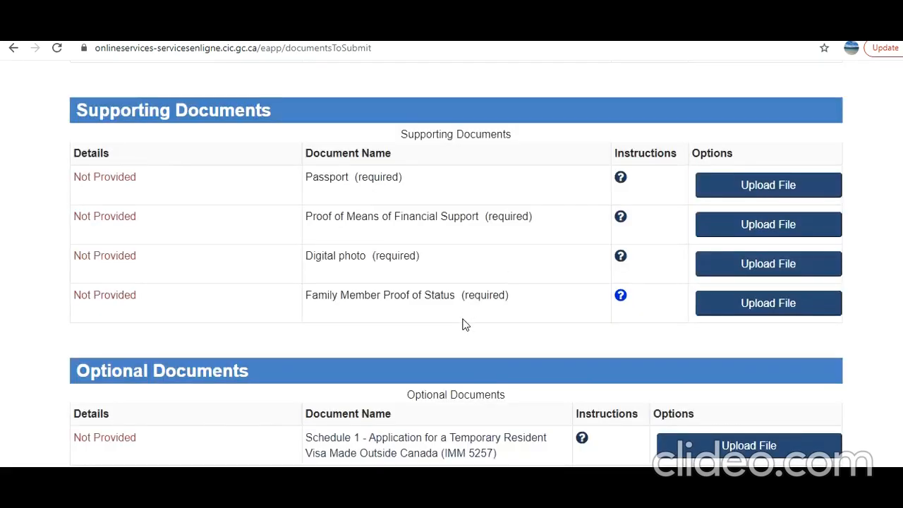
Examine the optional documents, Schedule 1 (IMM 5257) and Client Information, and the fees section.
scroll(463, 325, "down", 2)
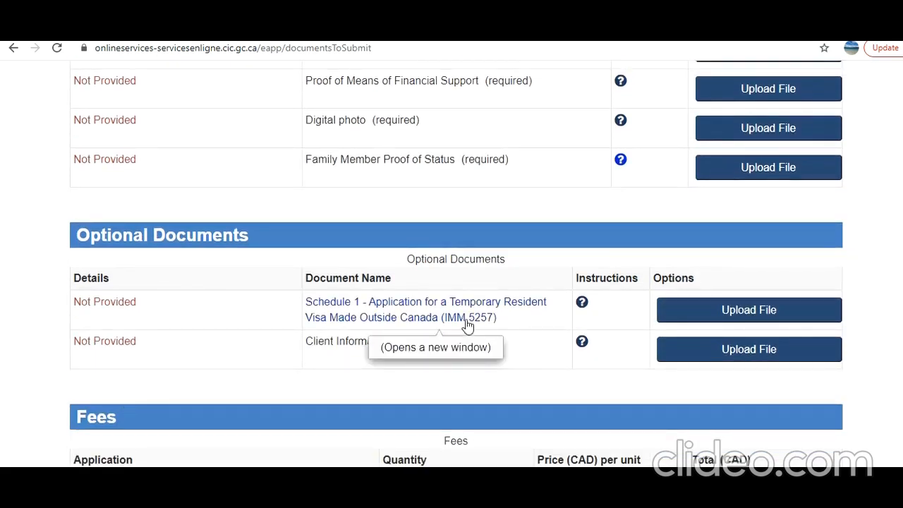
scroll(465, 326, "down", 1)
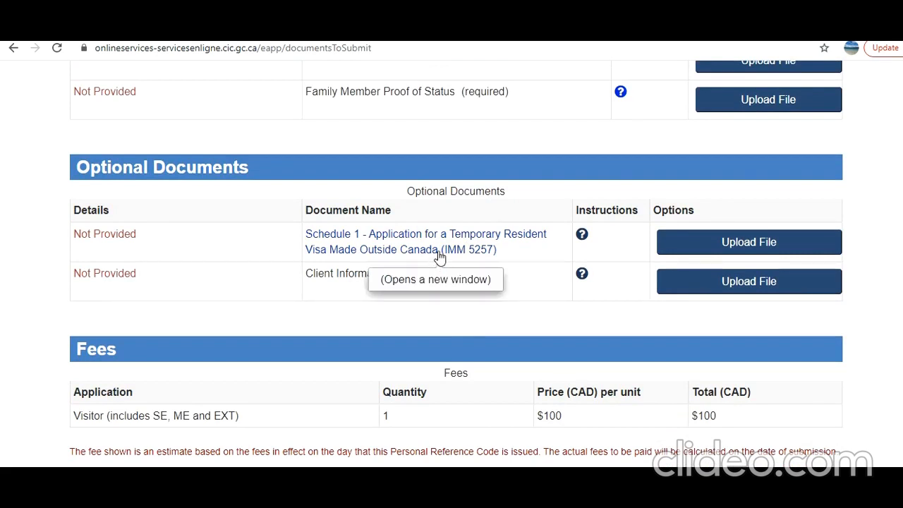
left_click_drag(318, 273, 392, 275)
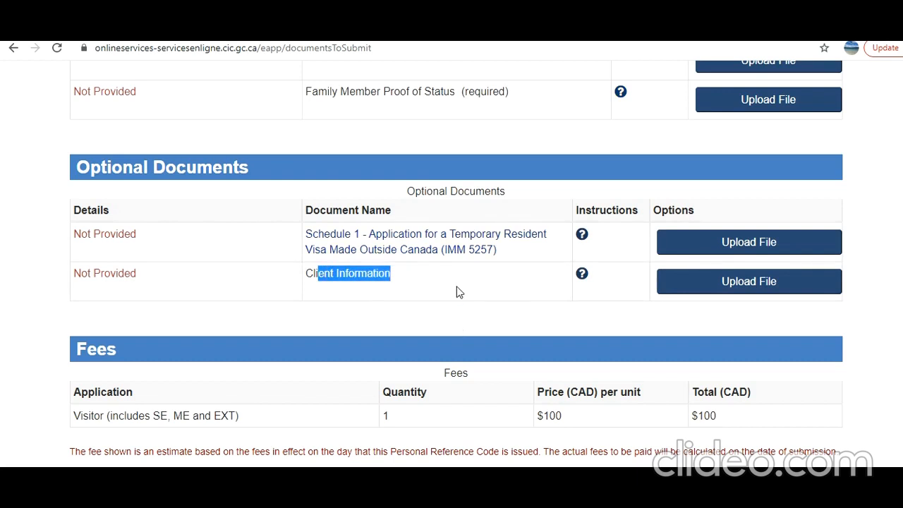
left_click(357, 299)
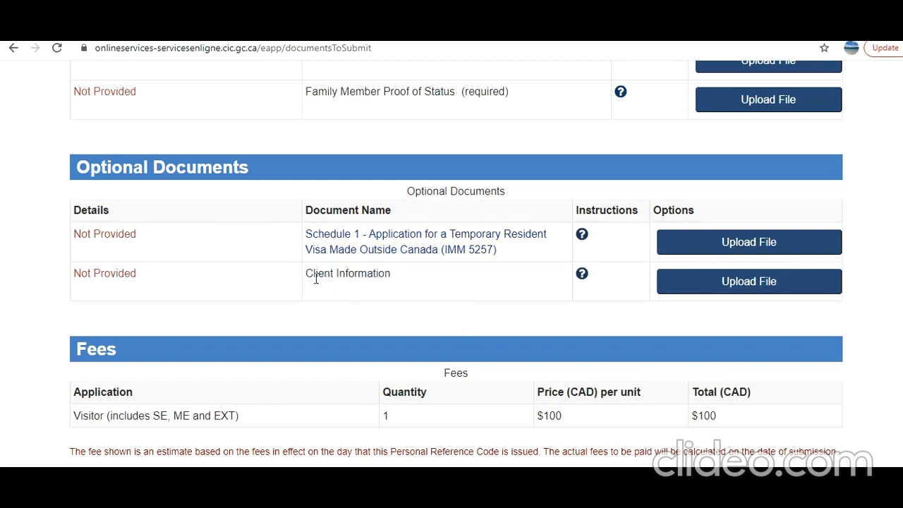
Open the required Application to Change Conditions, Extend my Stay form (IMM5708) in a new tab.
left_click_drag(316, 279, 379, 279)
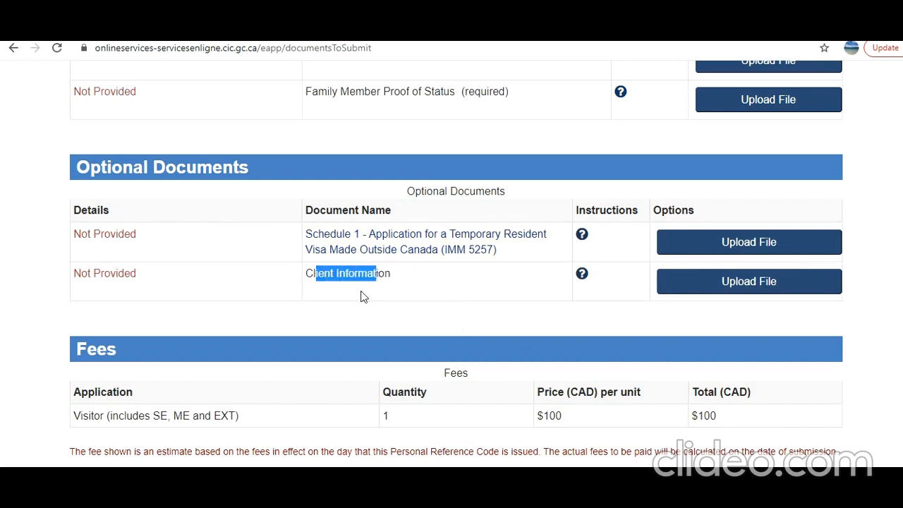
left_click(350, 294)
scroll(489, 285, "up", 5)
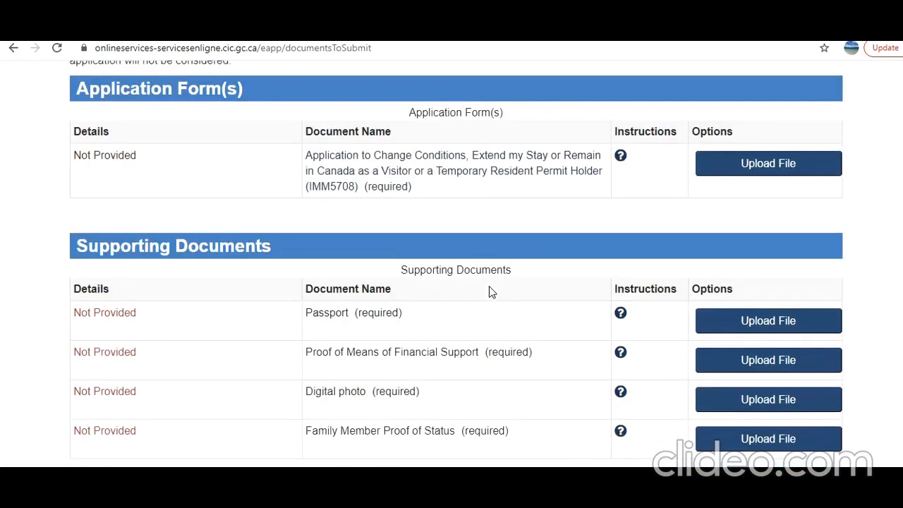
scroll(489, 286, "up", 1)
right_click(473, 226)
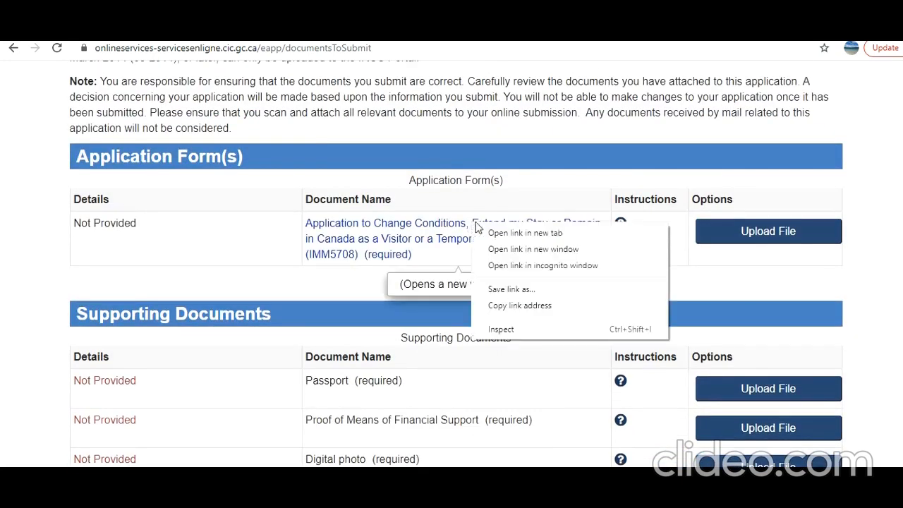
left_click(498, 235)
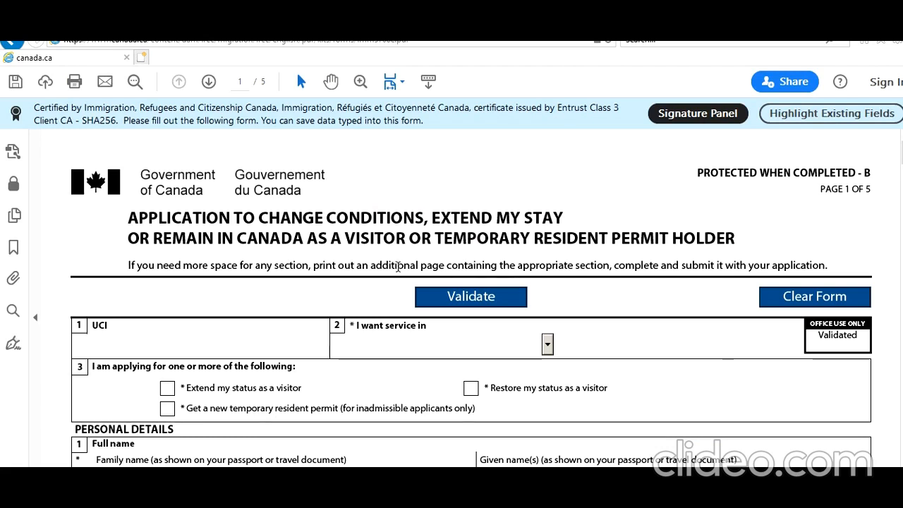
Enter the applicant's UCI number in question 1 on the first page of the application form.
scroll(399, 268, "down", 1)
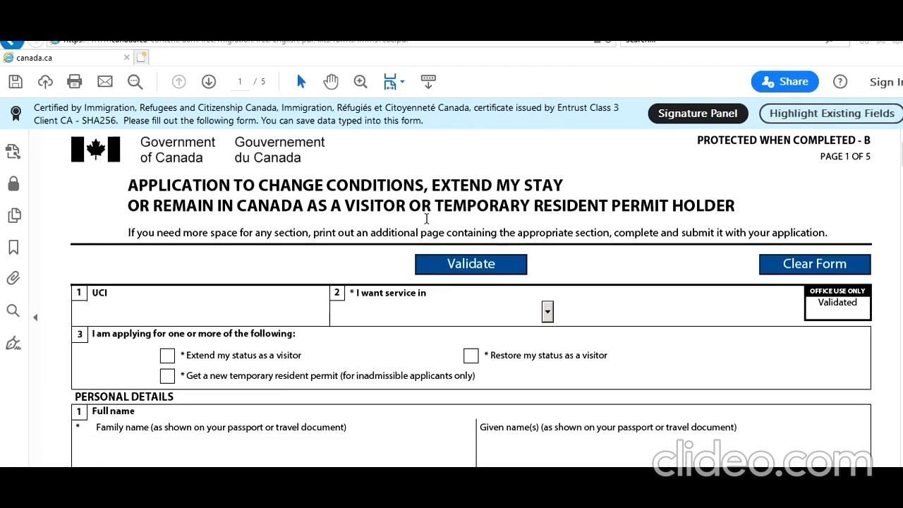
scroll(374, 246, "down", 1)
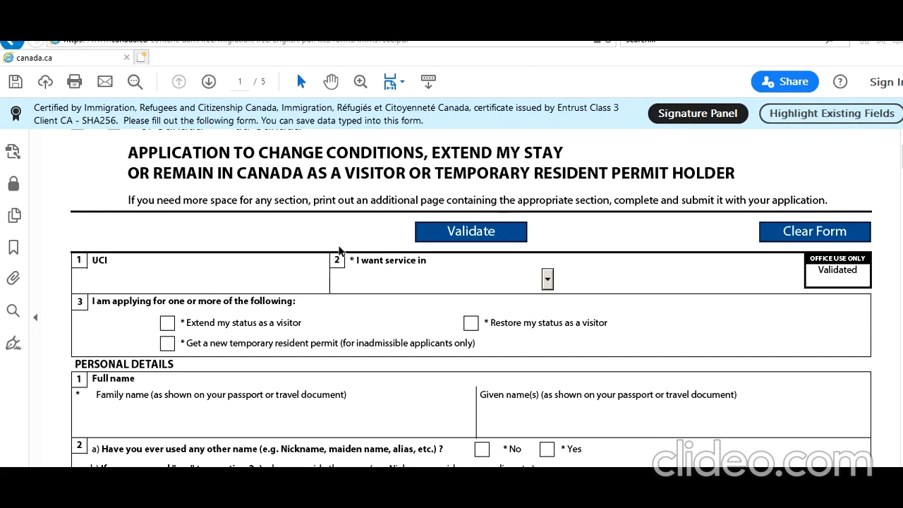
left_click(179, 287)
type("8787667")
Set the service language to English and mark the application as extending status as a visitor.
left_click(548, 276)
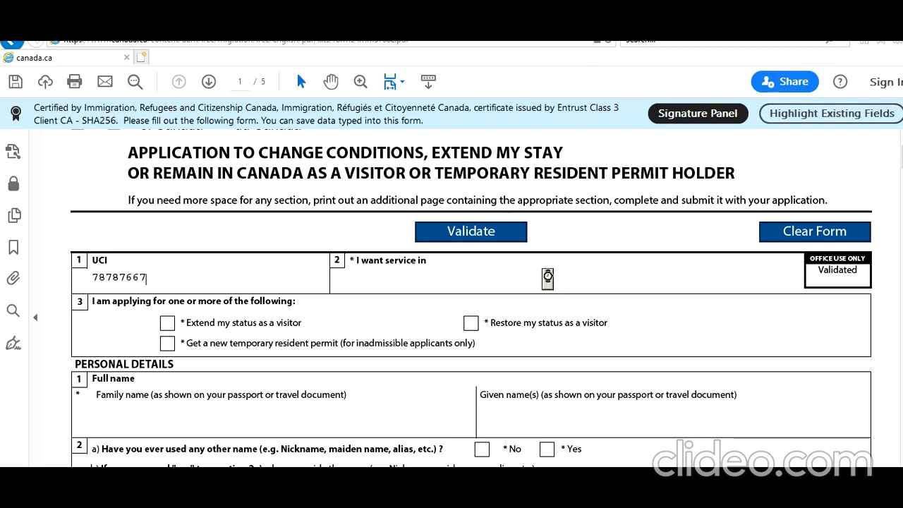
left_click(485, 315)
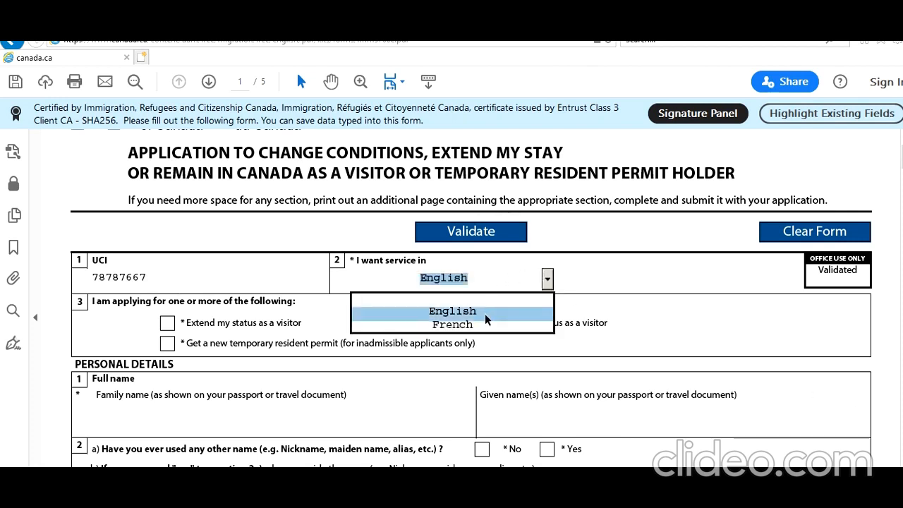
left_click(168, 323)
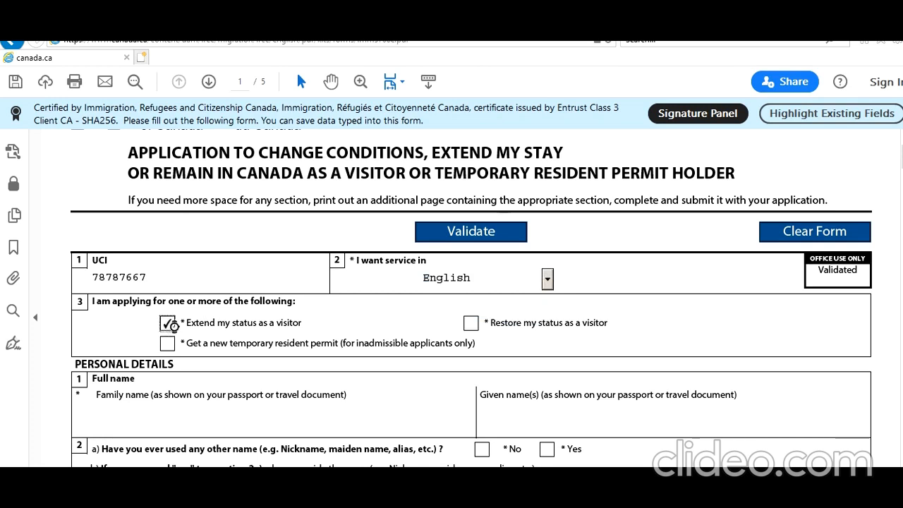
Fill in the applicant's family and given names under Personal Details and answer No to having used any other name.
scroll(274, 427, "down", 1)
left_click(254, 383)
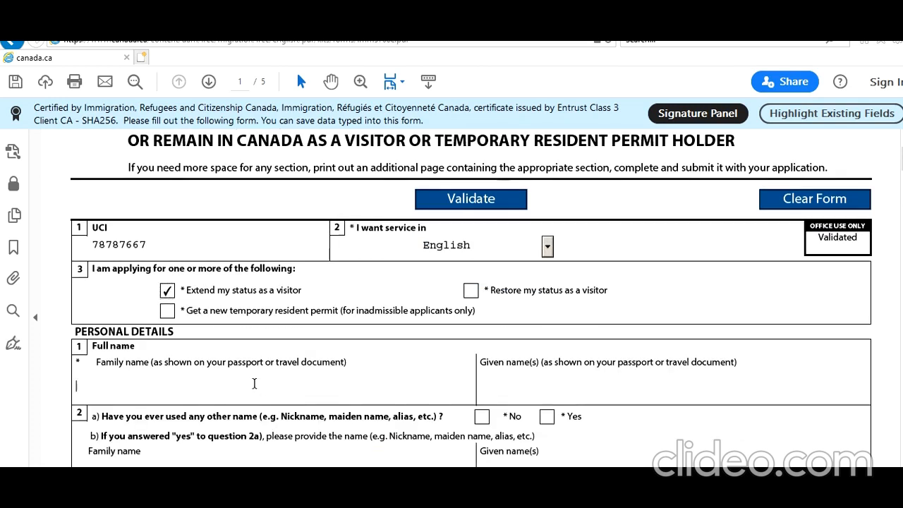
type("Smith")
key("Tab")
type("John")
left_click(482, 418)
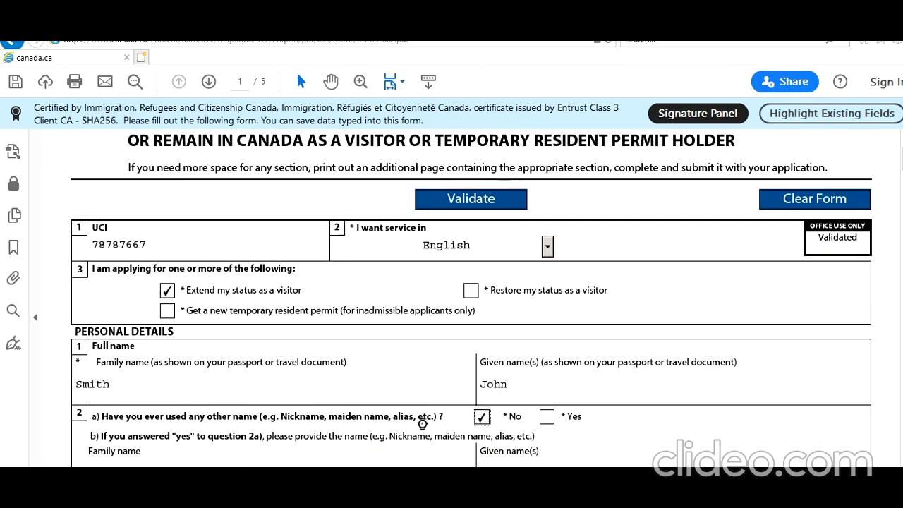
Set the applicant's sex to Male and enter the year, month and day of birth.
scroll(372, 421, "down", 3)
scroll(242, 391, "down", 3)
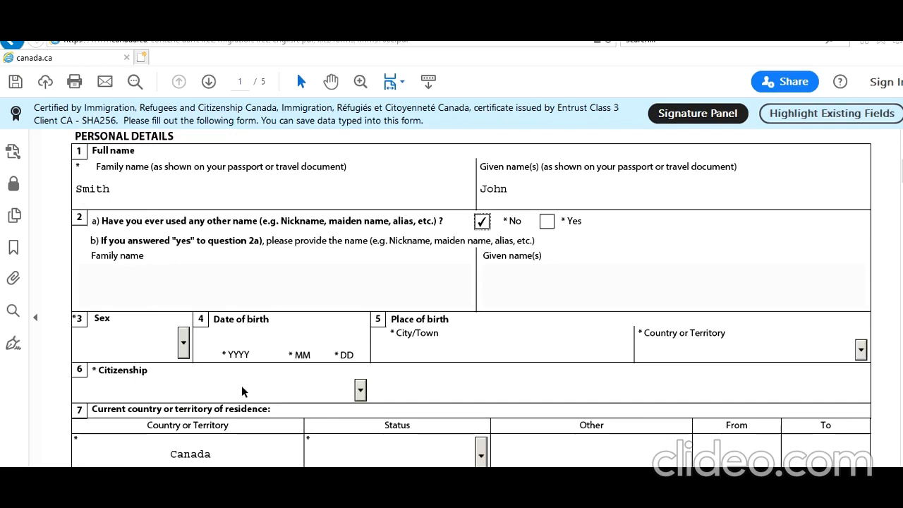
left_click(184, 343)
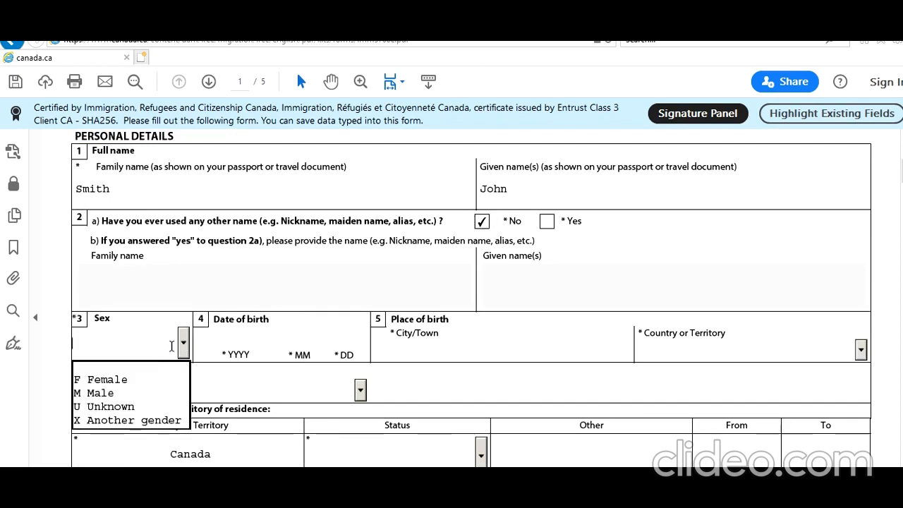
left_click(141, 392)
left_click(216, 337)
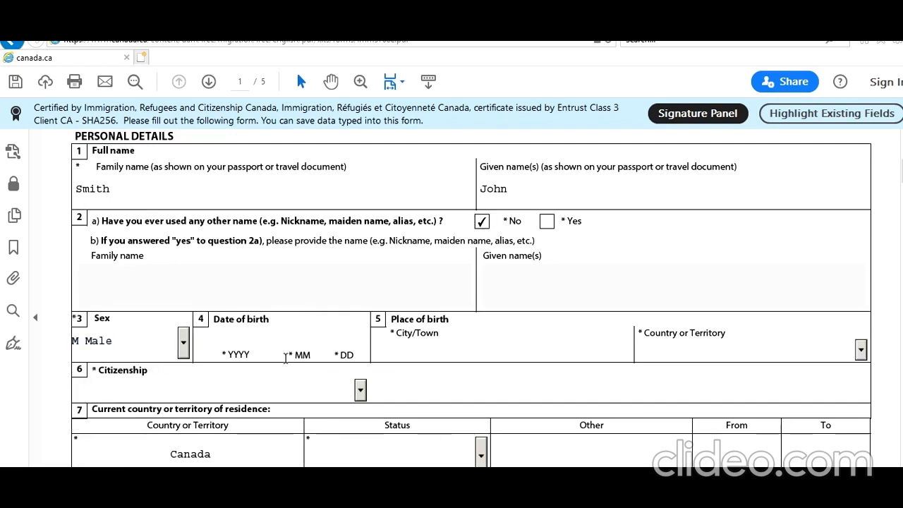
type("197")
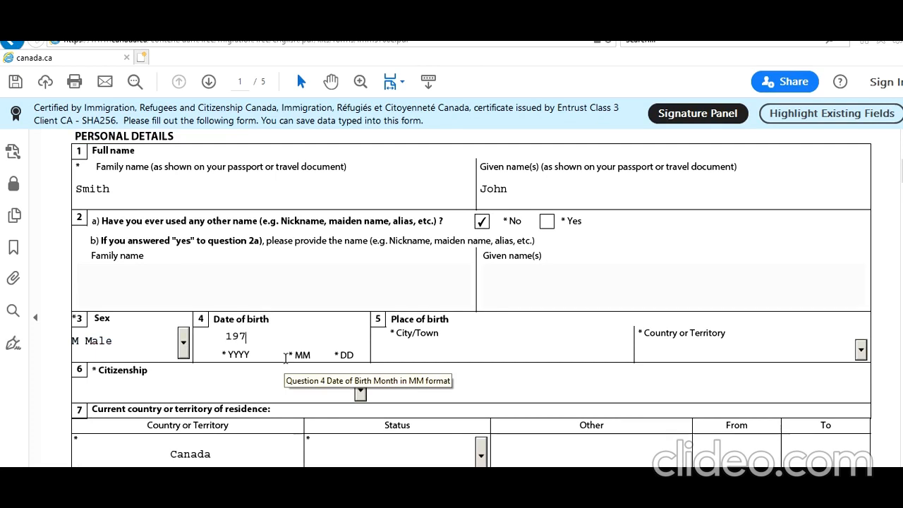
type("0 01 01")
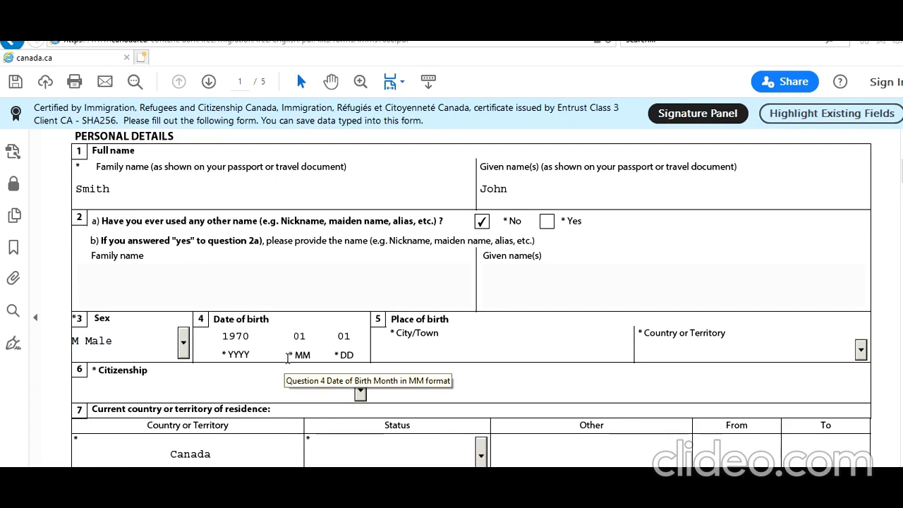
Enter New Delhi, India as the place of birth and set the citizenship to India.
left_click(435, 346)
type("New Delhi")
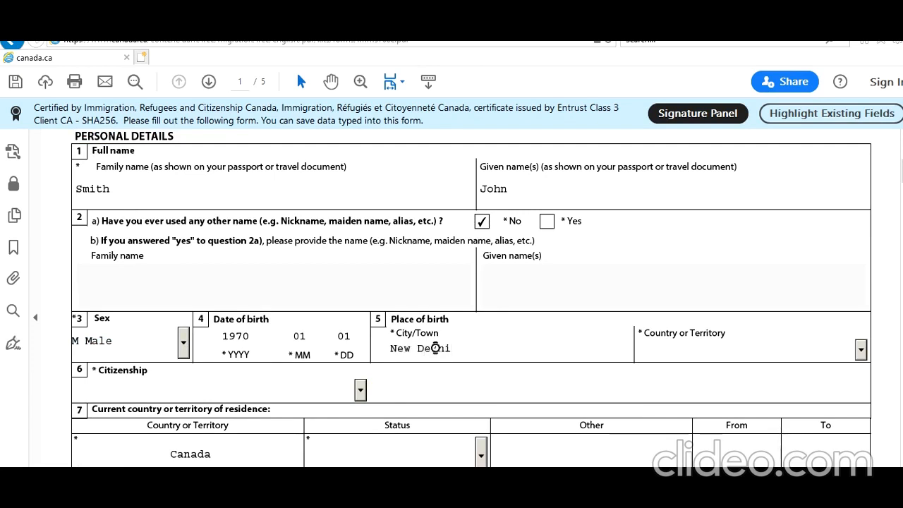
key("Tab")
type("In")
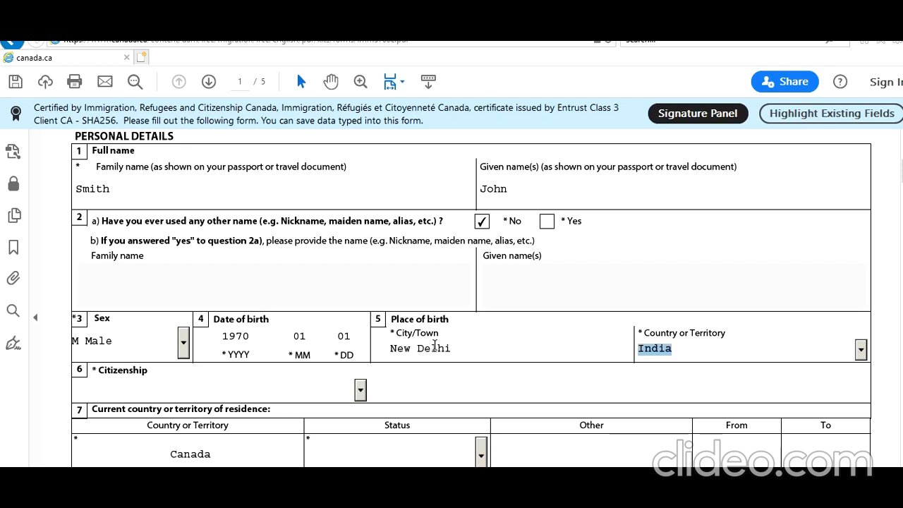
left_click(361, 390)
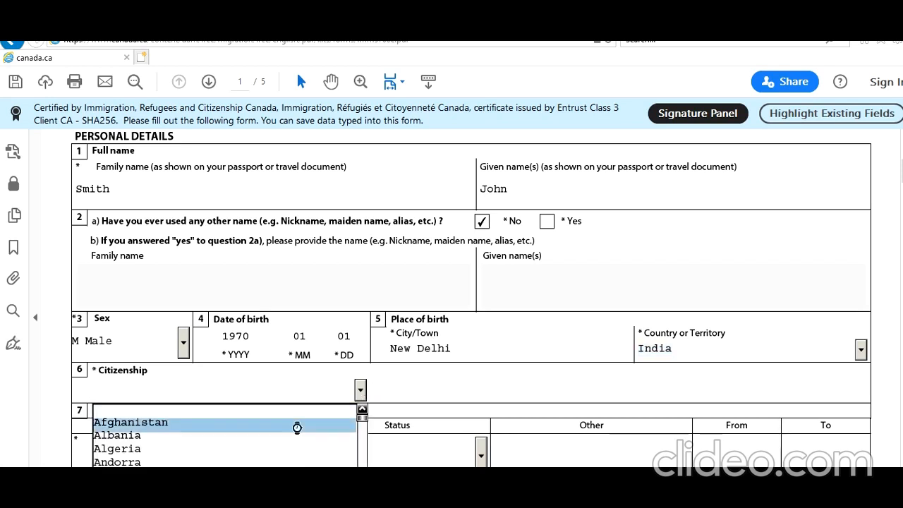
type("India")
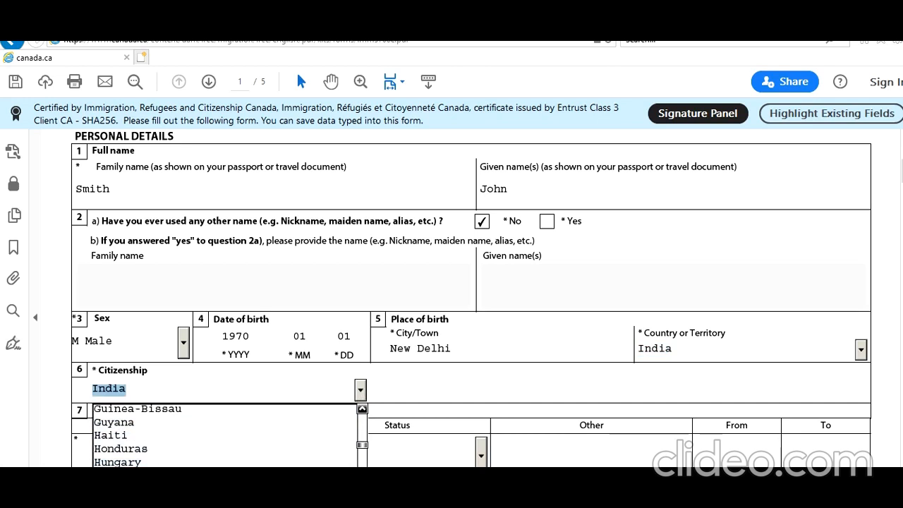
key("Return")
Set the status in the current country of residence, Canada, to Visitor.
scroll(153, 454, "down", 2)
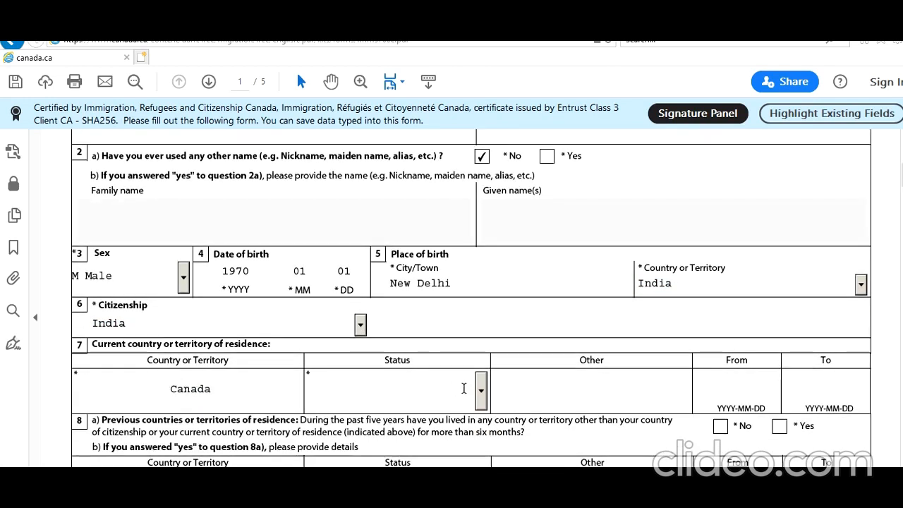
left_click(483, 392)
key("Down")
key("Down")
key("Down")
key("Return")
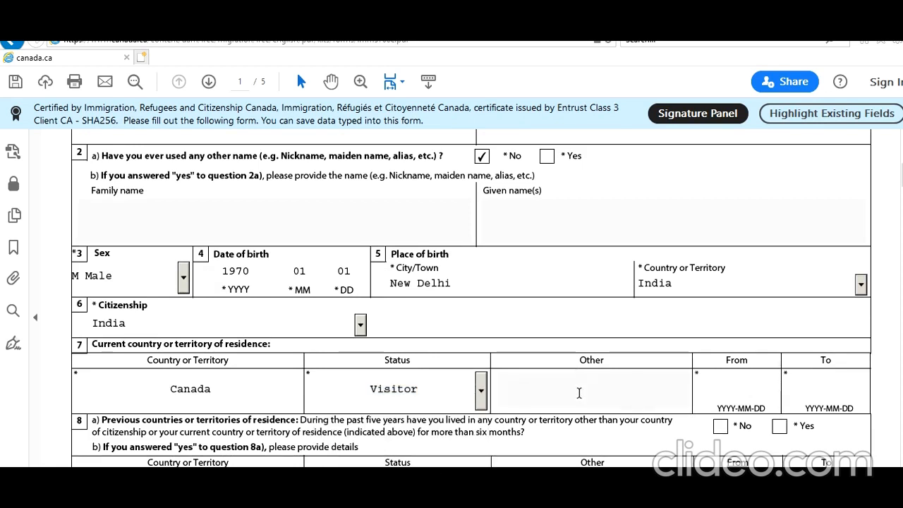
Set the From date of the current residence in Canada to 2020-08-26.
scroll(579, 388, "down", 2)
left_click(741, 314)
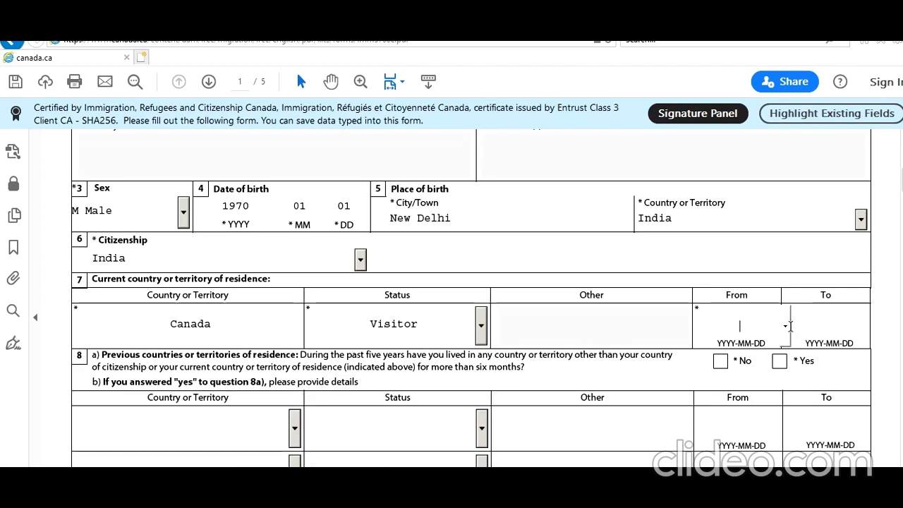
left_click(786, 326)
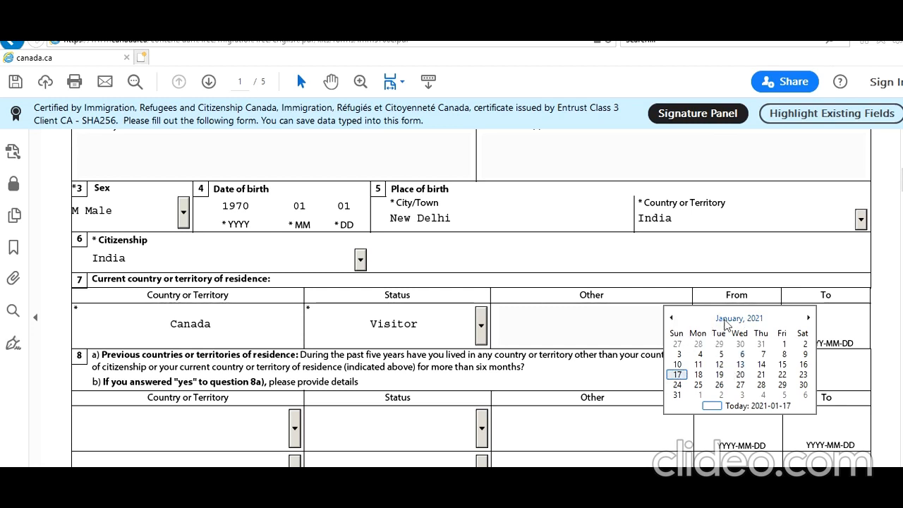
left_click(735, 319)
left_click(672, 319)
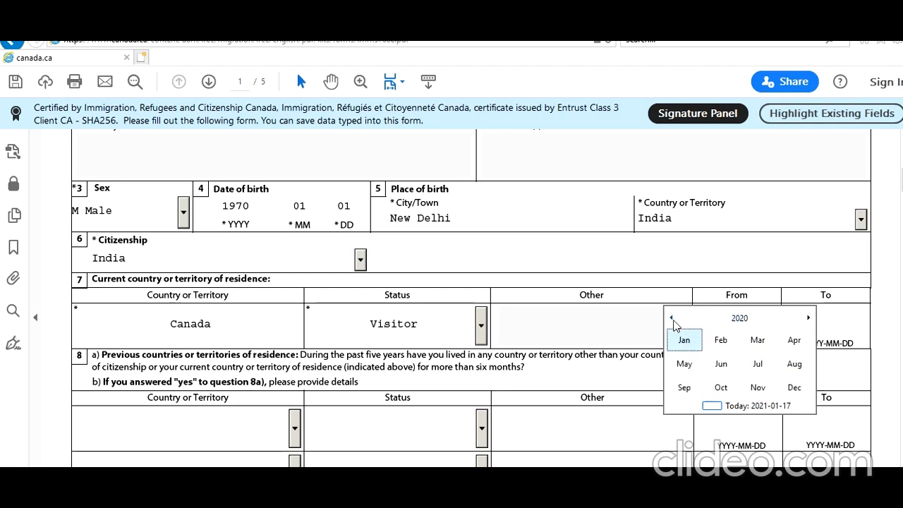
left_click(803, 367)
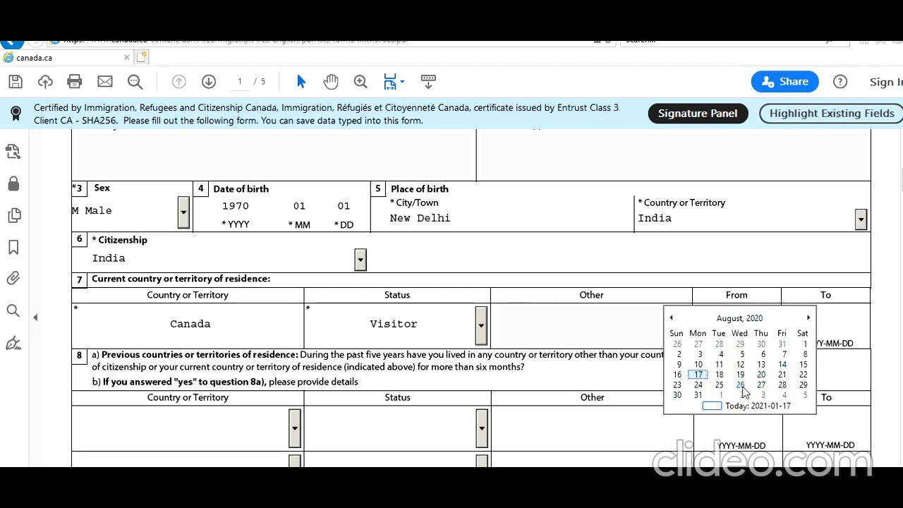
left_click(741, 386)
left_click(780, 375)
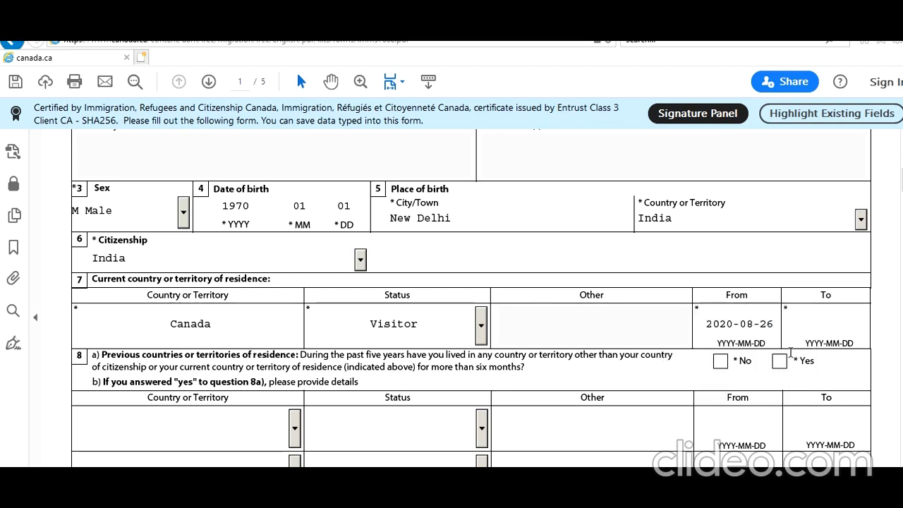
Set the To date of the current residence to 2021-02-25 and answer No to previous countries of residence.
left_click(824, 327)
left_click(872, 331)
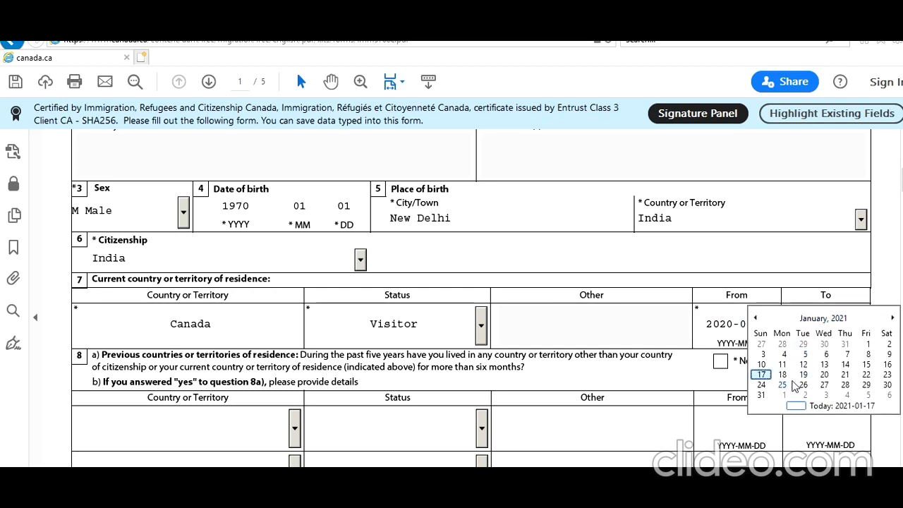
left_click(892, 318)
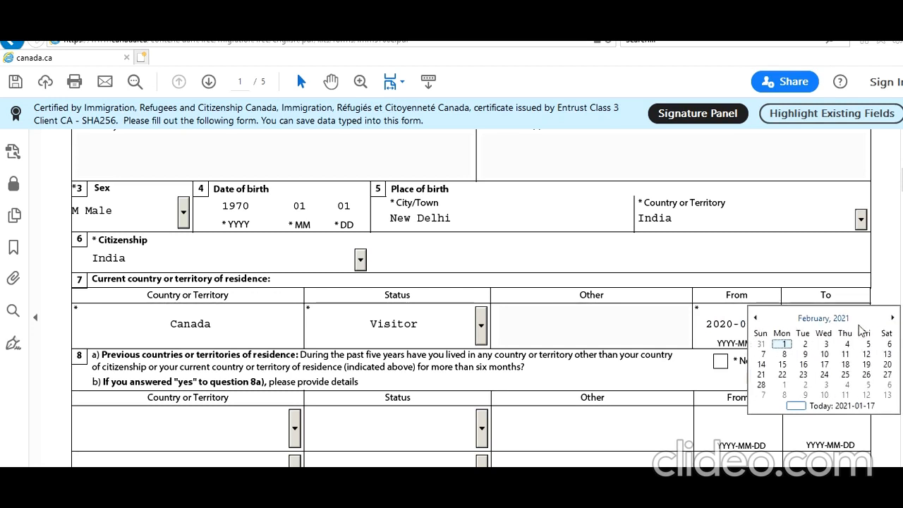
left_click(841, 374)
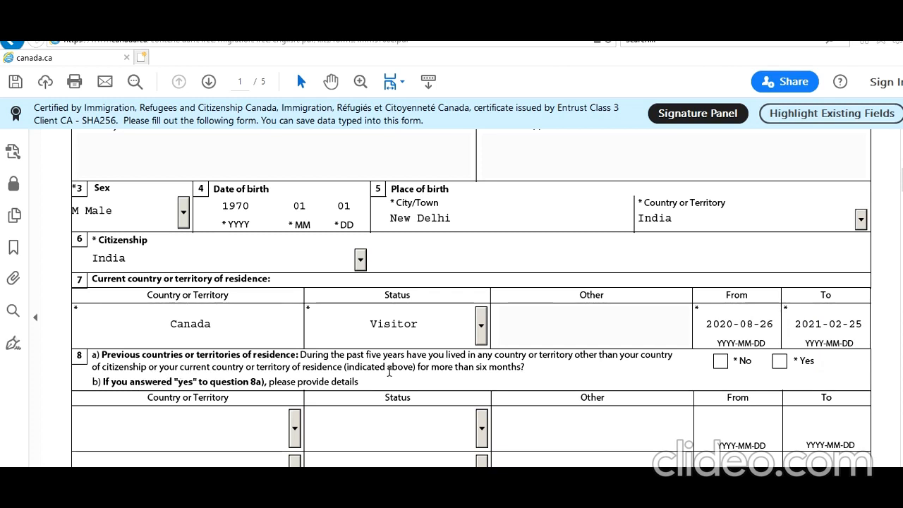
left_click(719, 364)
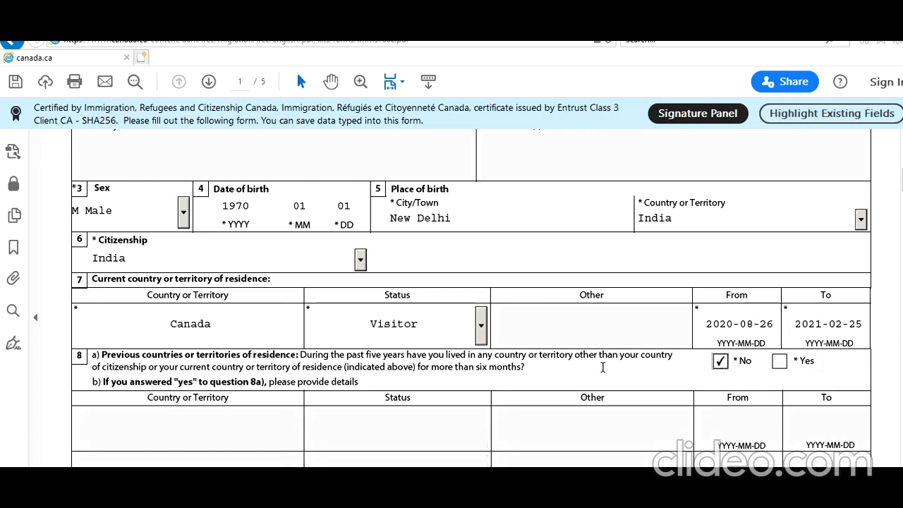
Set the current marital status to Married and enter 1992-02-01 as the date of marriage.
scroll(603, 367, "down", 5)
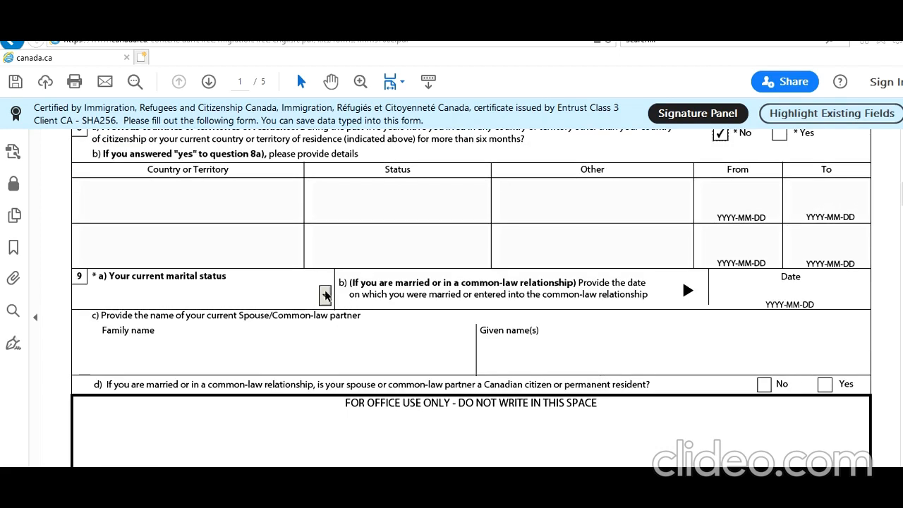
left_click(325, 294)
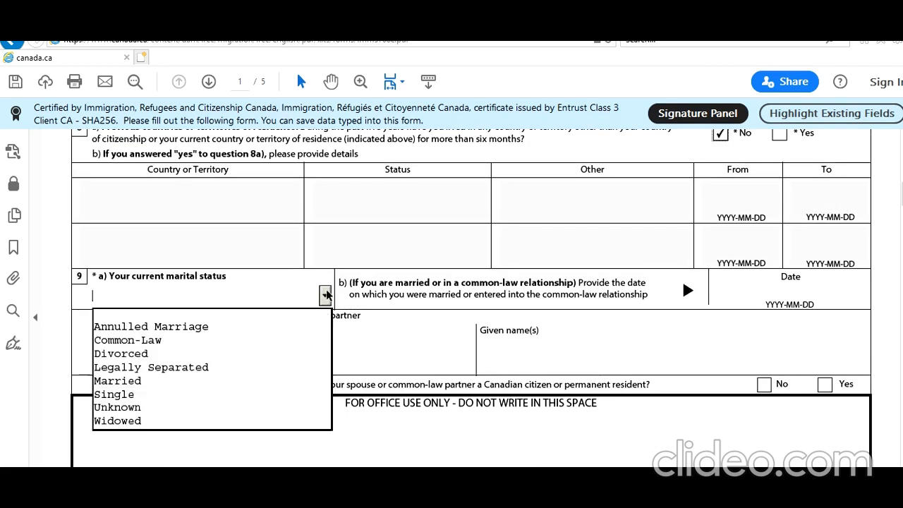
left_click(222, 381)
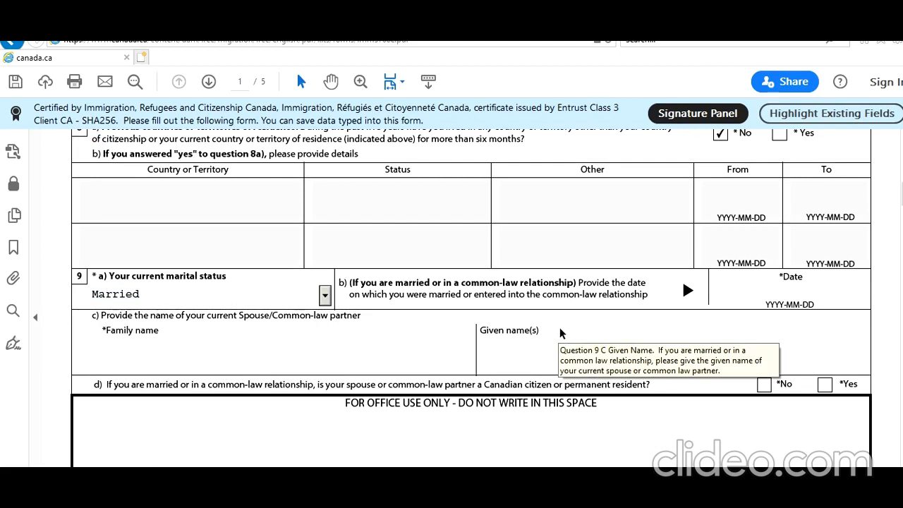
left_click(829, 306)
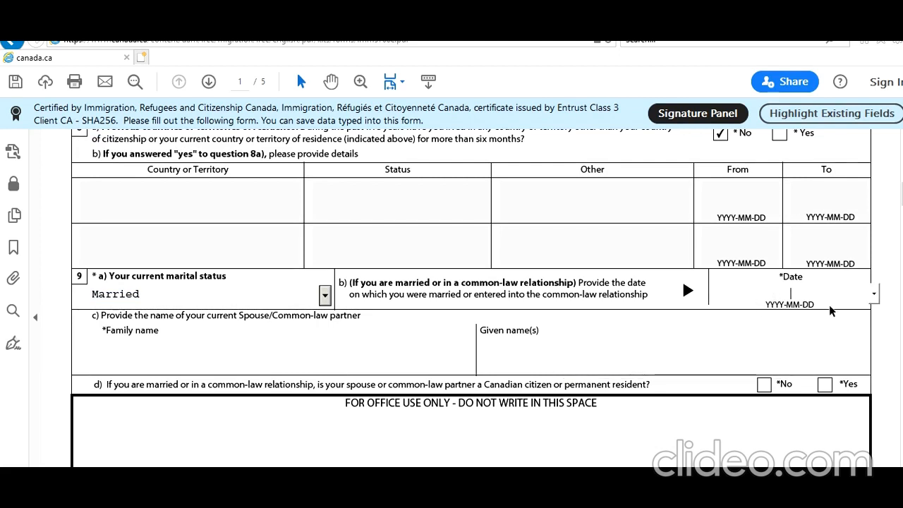
type("19920201")
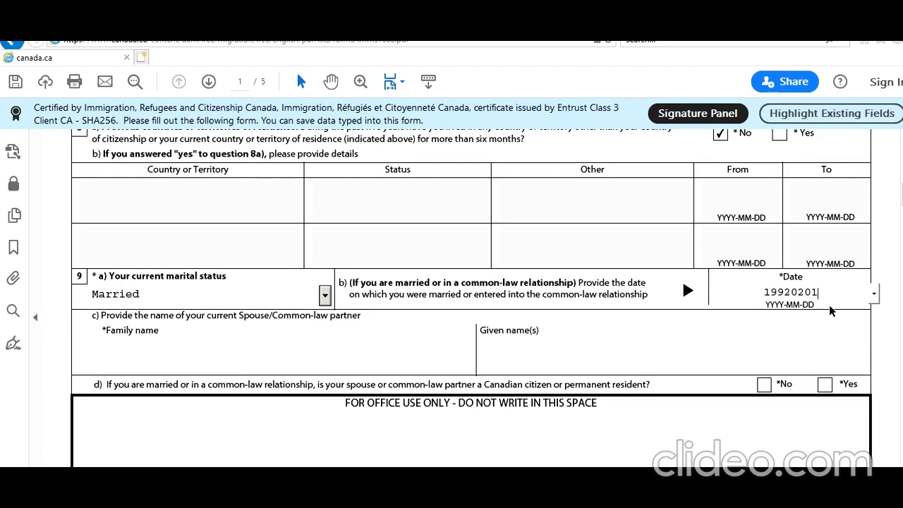
Enter the family name and given name of the current spouse in question 9c.
left_click(835, 331)
key("Tab")
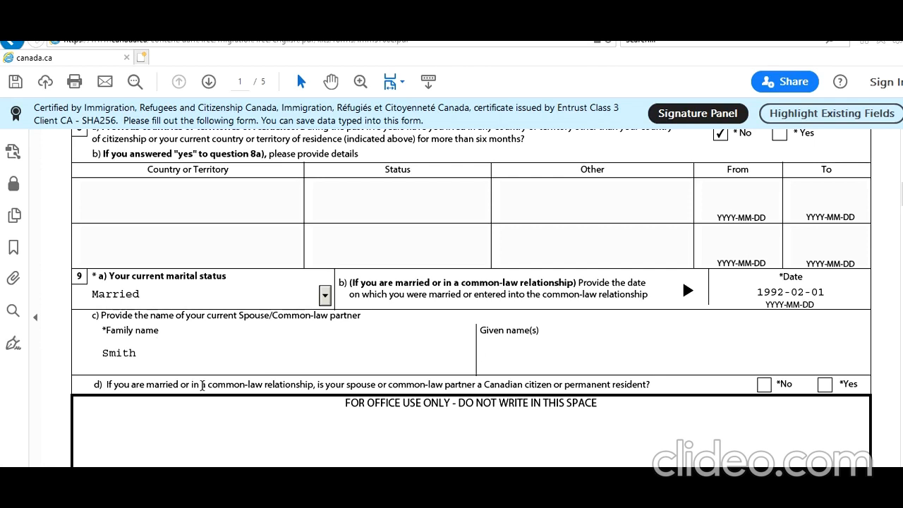
Answer No to the spouse being a Canadian citizen or permanent resident and No to having been previously married or in a common-law relationship.
scroll(112, 242, "down", 2)
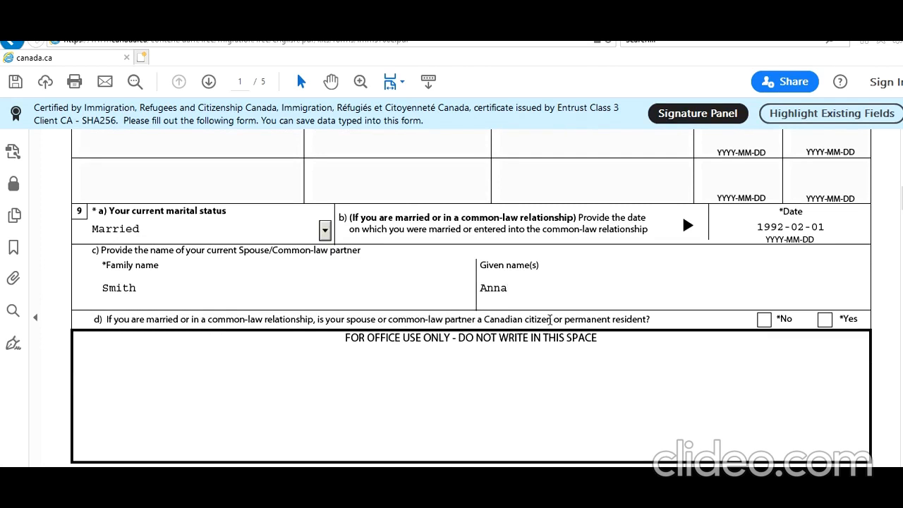
left_click(765, 320)
scroll(645, 346, "down", 4)
scroll(645, 350, "down", 1)
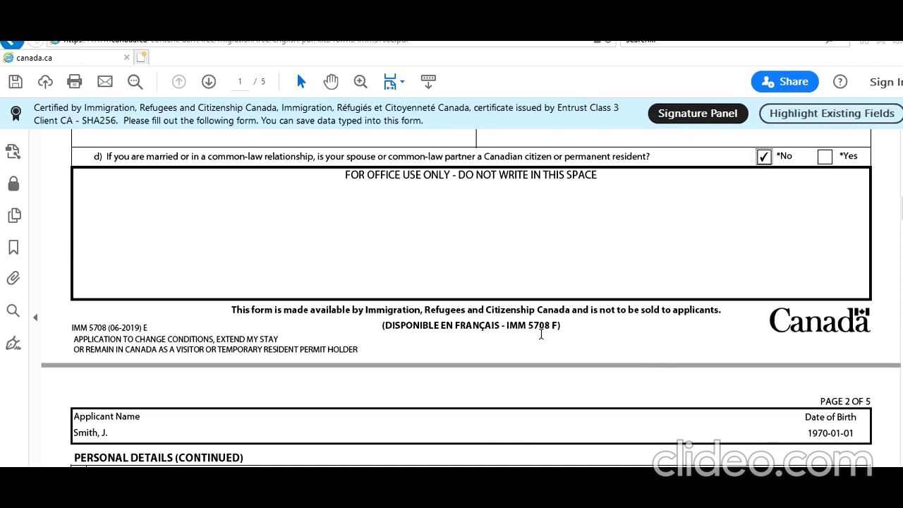
scroll(550, 349, "down", 3)
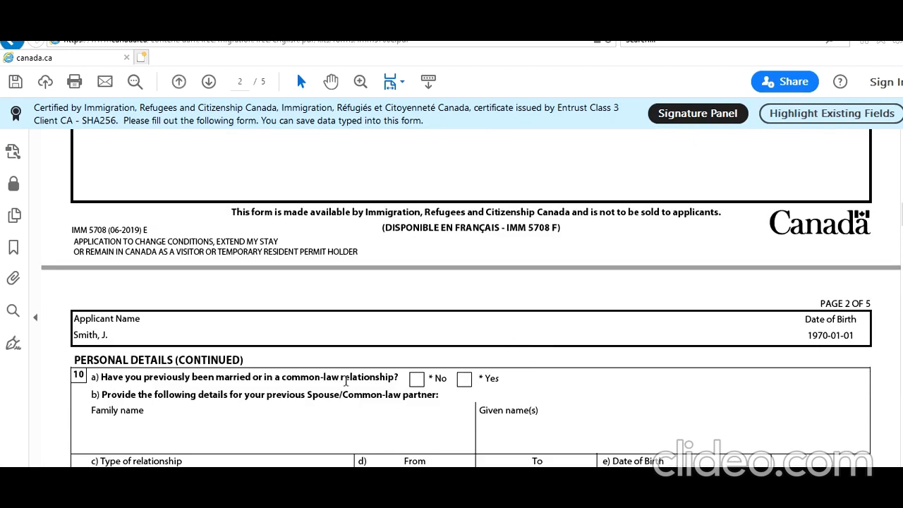
left_click(419, 381)
Set the native language/mother tongue to Hindi.
scroll(380, 381, "down", 6)
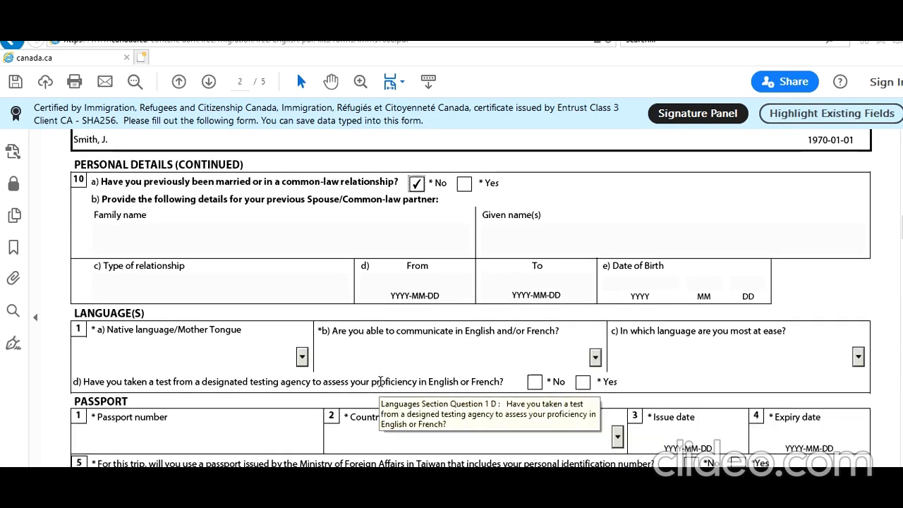
left_click(302, 358)
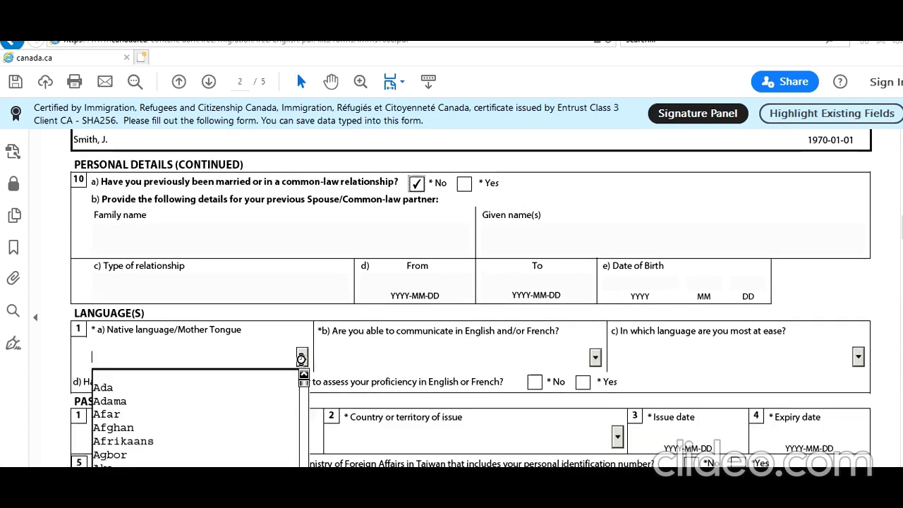
type("Hargar")
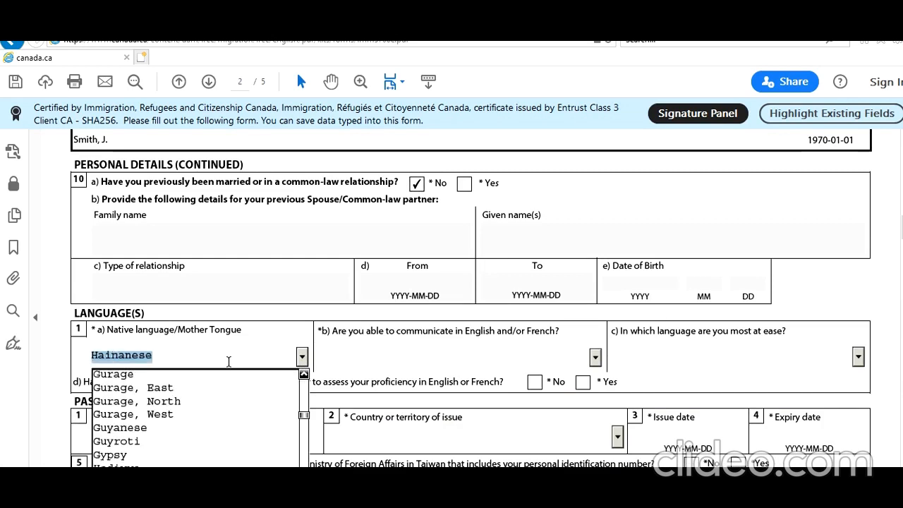
key("Down")
key("Down")
key("Down")
key("Down")
key("Down")
key("Down")
key("Down")
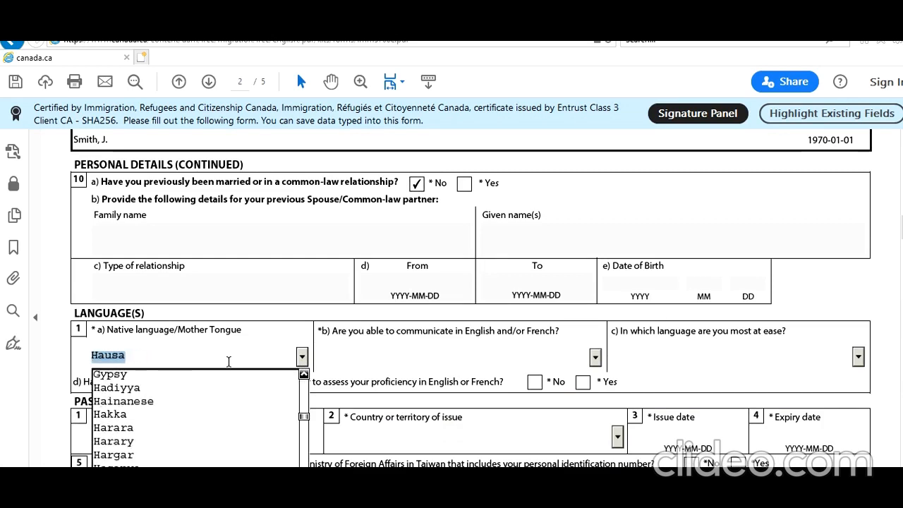
key("Down")
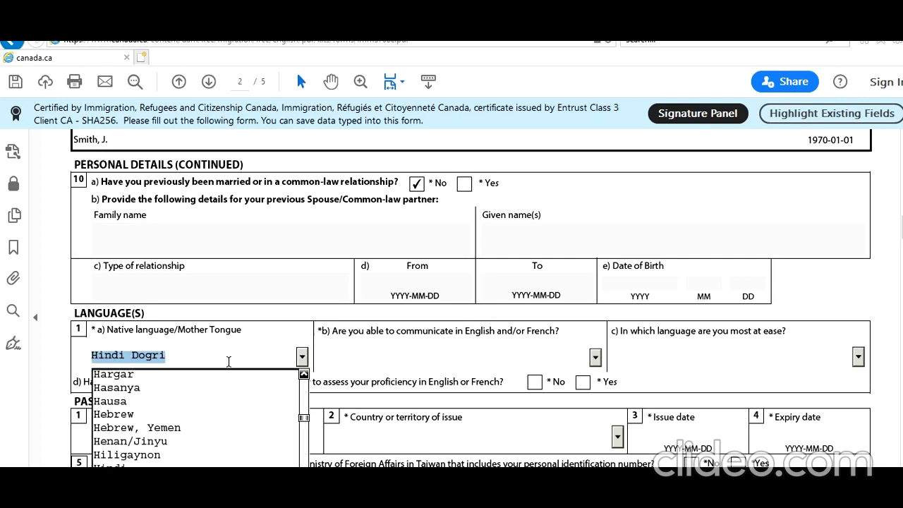
key("Up")
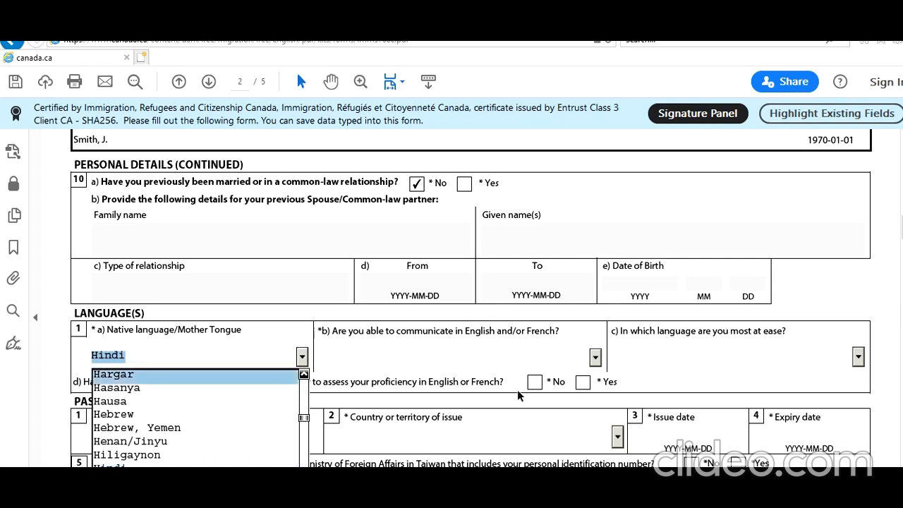
left_click(487, 364)
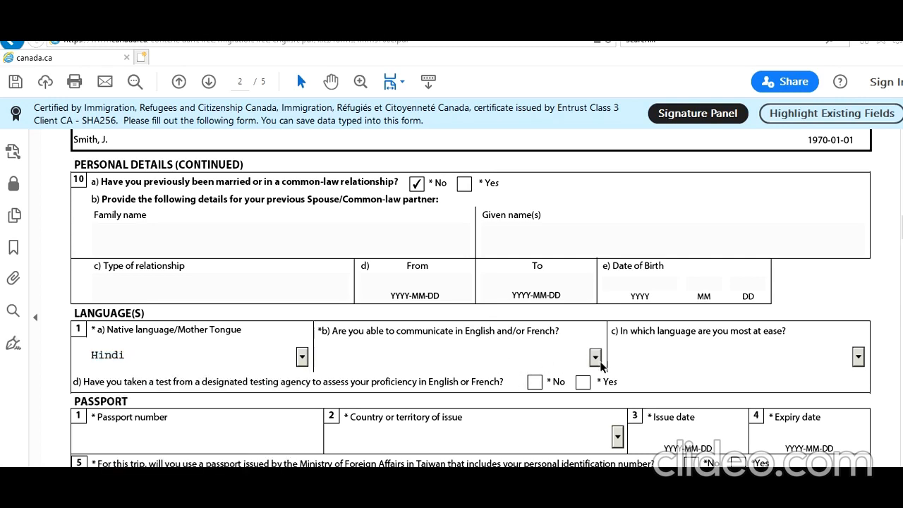
Choose English as the language of communication and answer No to having taken a language proficiency test.
left_click(595, 358)
left_click(496, 389)
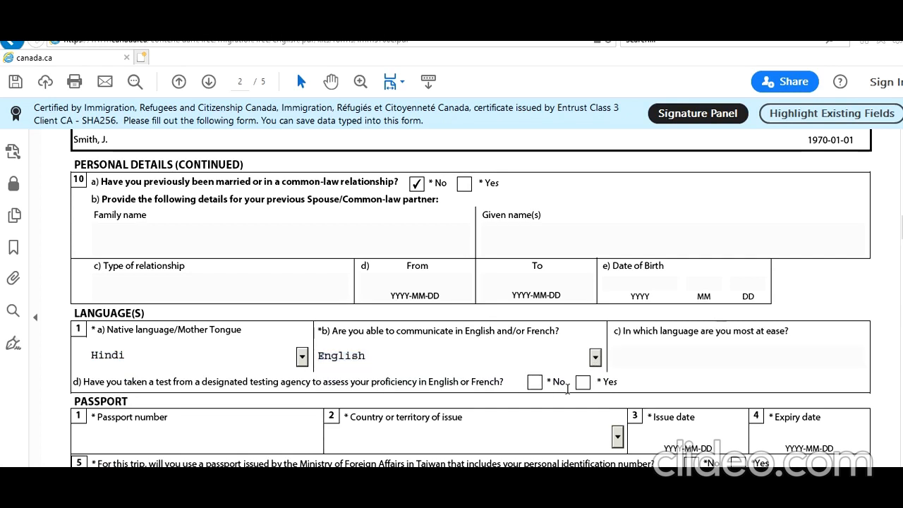
left_click(535, 383)
Enter the passport number and set the passport's country of issue to IND (India).
scroll(346, 384, "down", 3)
left_click(193, 334)
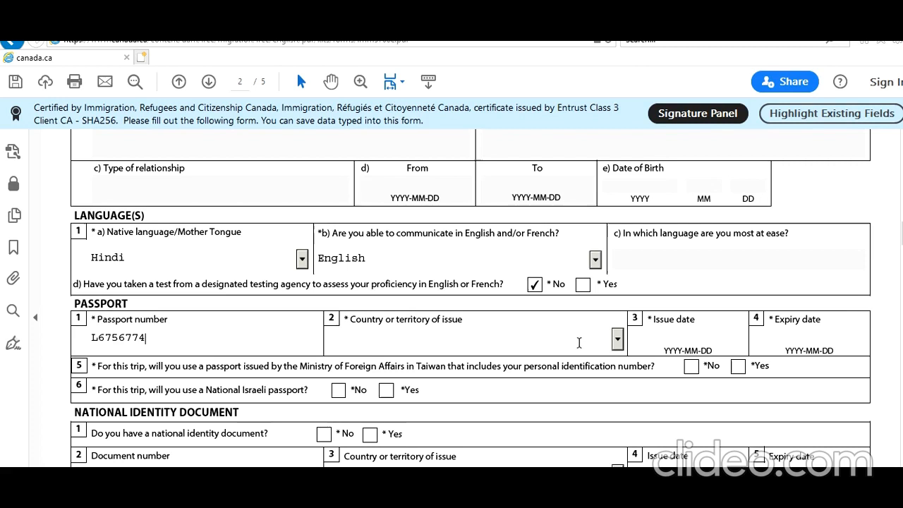
left_click(619, 338)
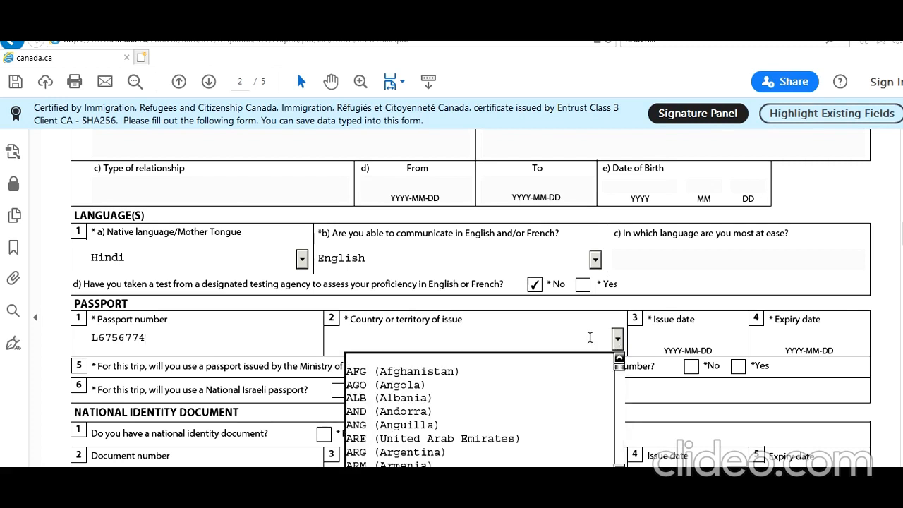
key("i")
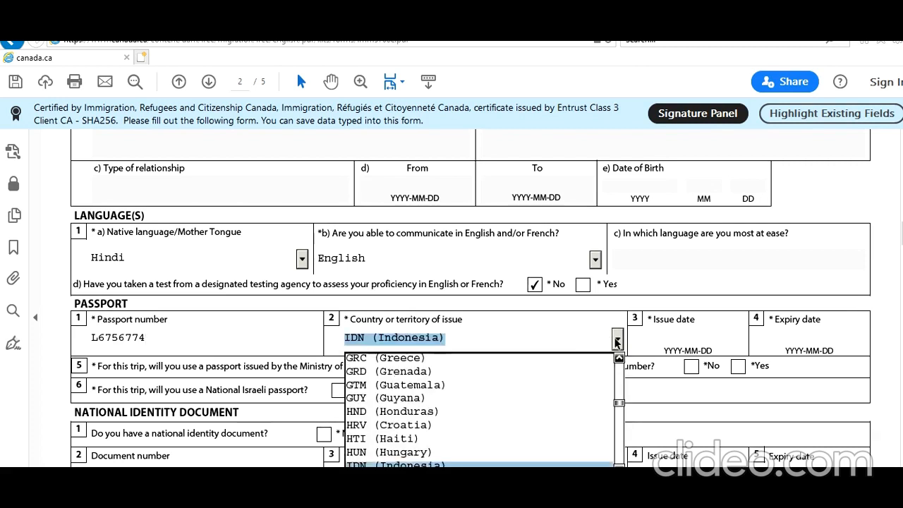
scroll(602, 384, "down", 1)
left_click(618, 438)
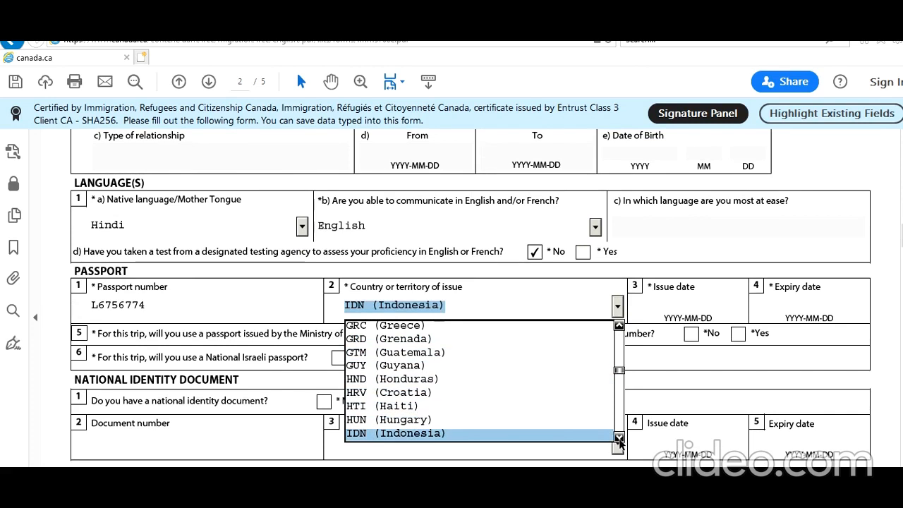
left_click(600, 445)
Set the passport's issue date to 2019-03-01.
left_click(683, 303)
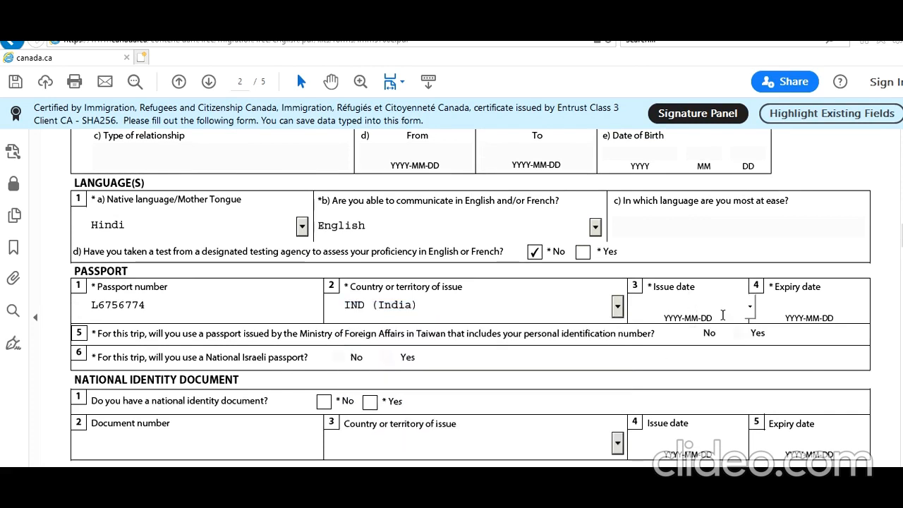
type("2019-03-01")
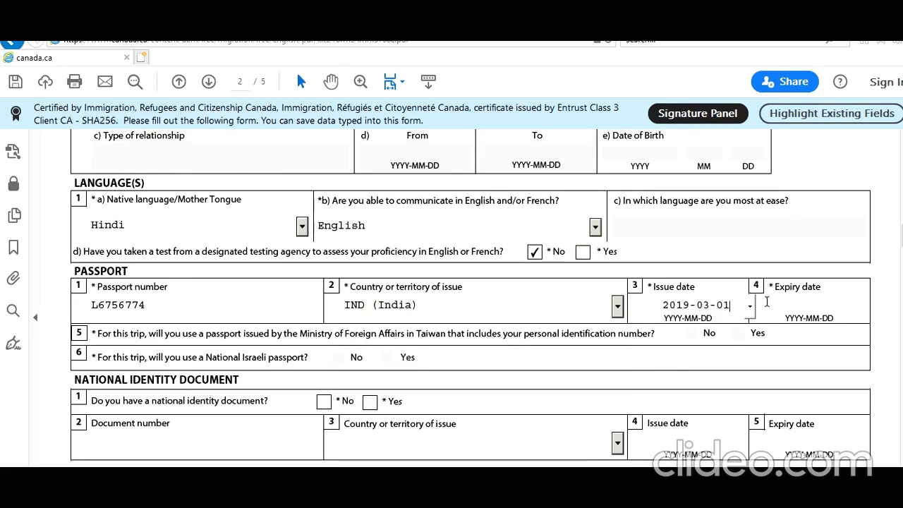
Set the passport's expiry date to 2029-02-28.
left_click(797, 306)
type("2029-02")
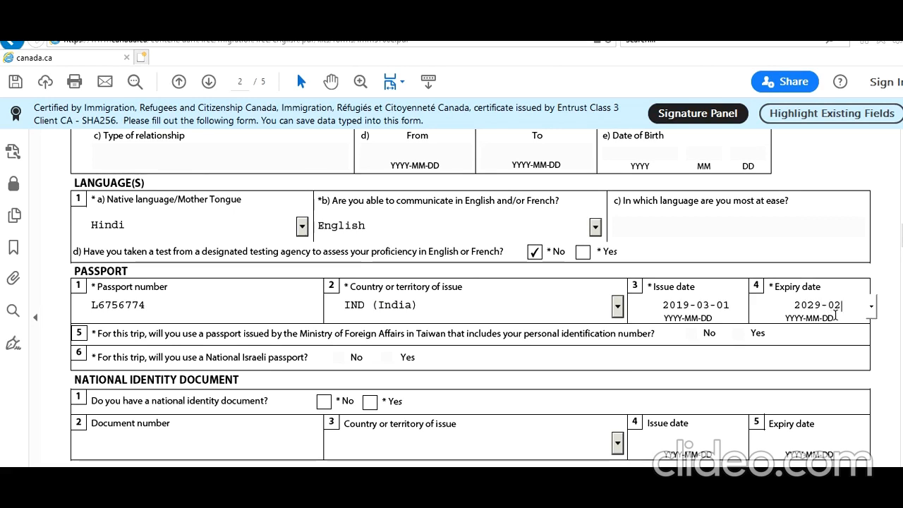
type("-28")
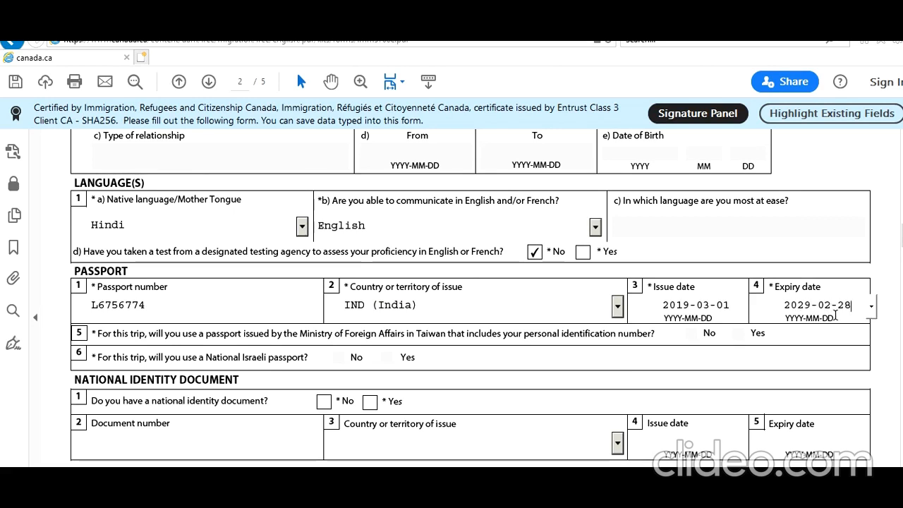
left_click(796, 365)
Answer Yes to having a national identity document and enter its document number.
scroll(335, 405, "down", 2)
left_click(368, 337)
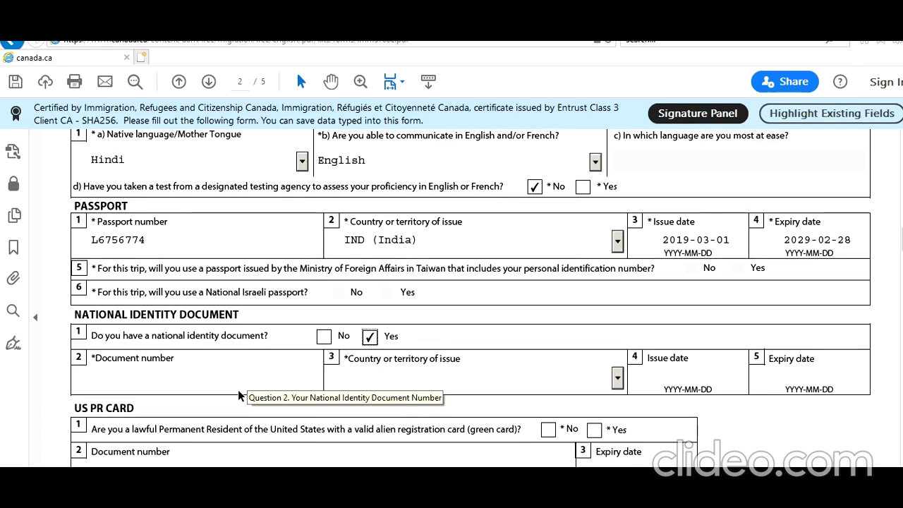
left_click(237, 385)
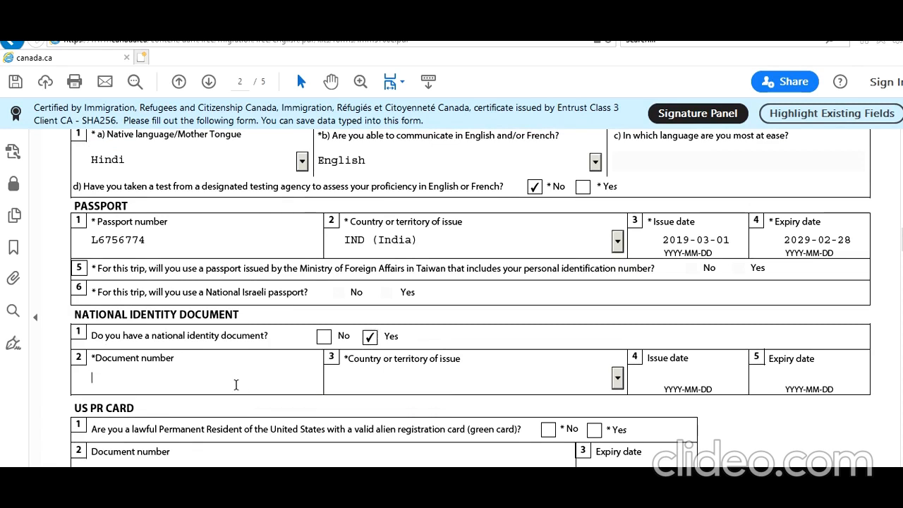
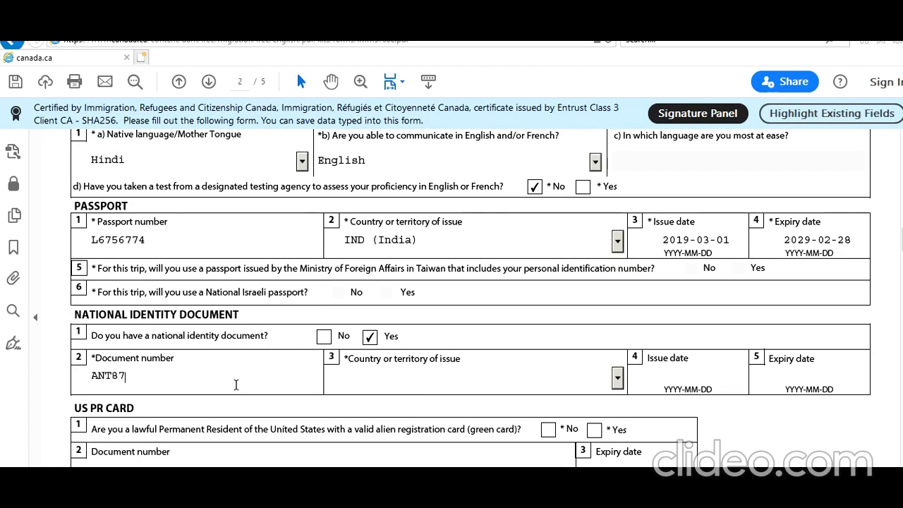
Set the national identity document's country of issue to IND (India).
left_click(448, 386)
type("in")
left_click(785, 421)
Set the national identity document's issue date to 1995-02-02 using the calendar.
left_click(658, 374)
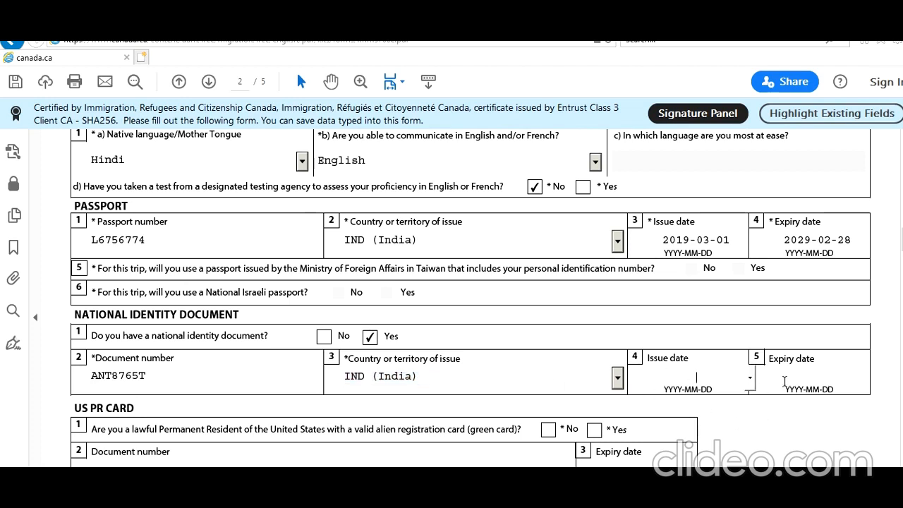
left_click(751, 378)
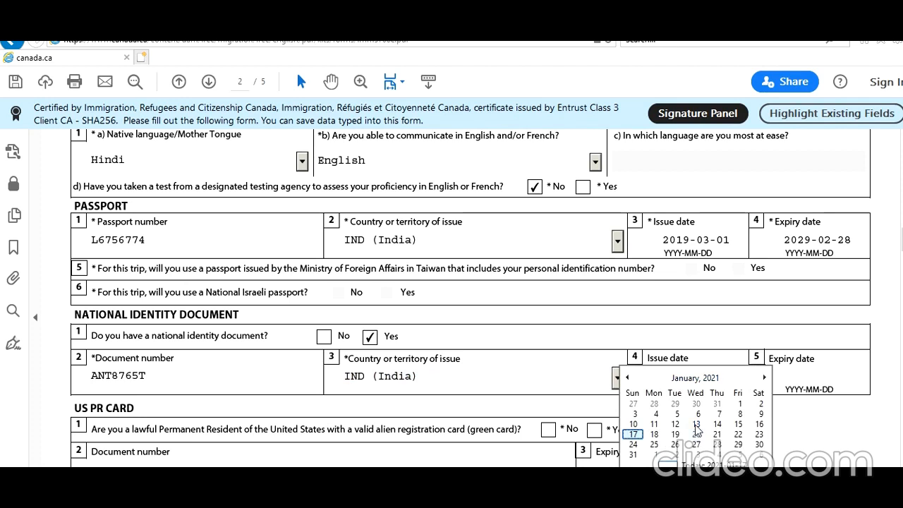
left_click(695, 378)
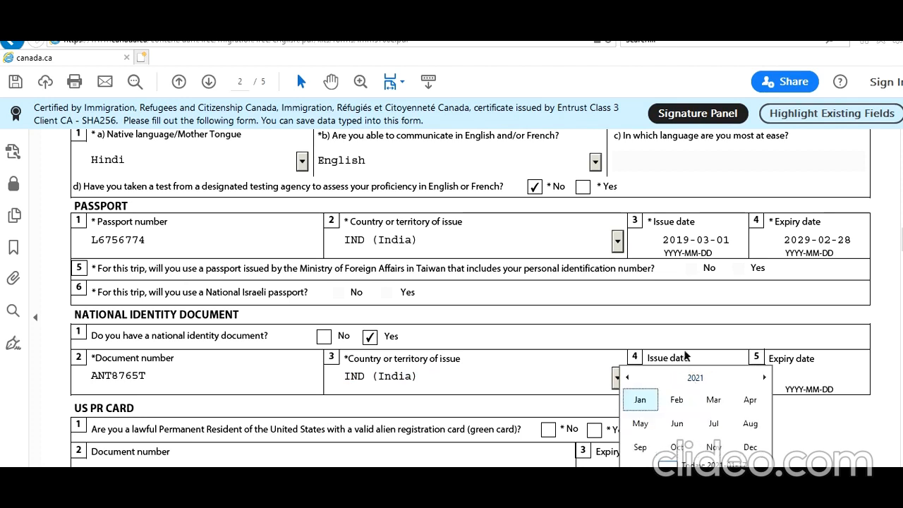
left_click(692, 380)
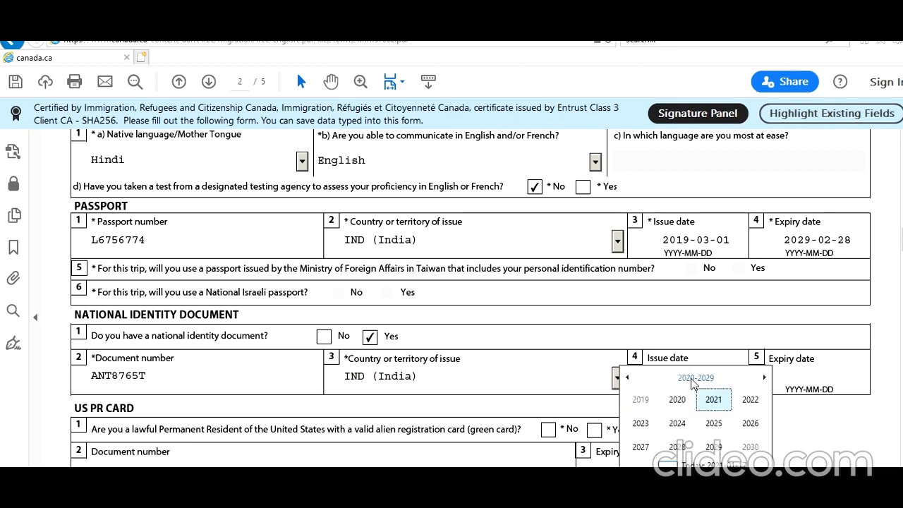
left_click(628, 379)
left_click(628, 379)
left_click(629, 380)
left_click(705, 422)
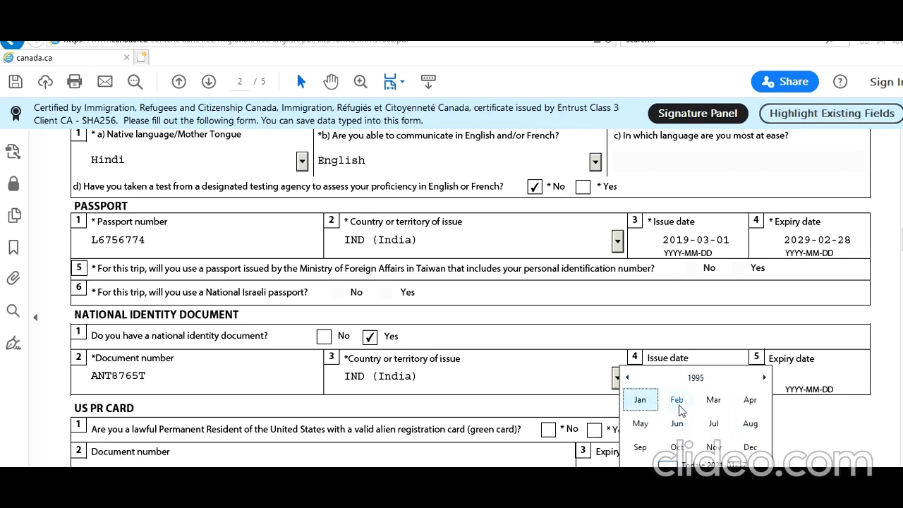
left_click(686, 404)
left_click(715, 403)
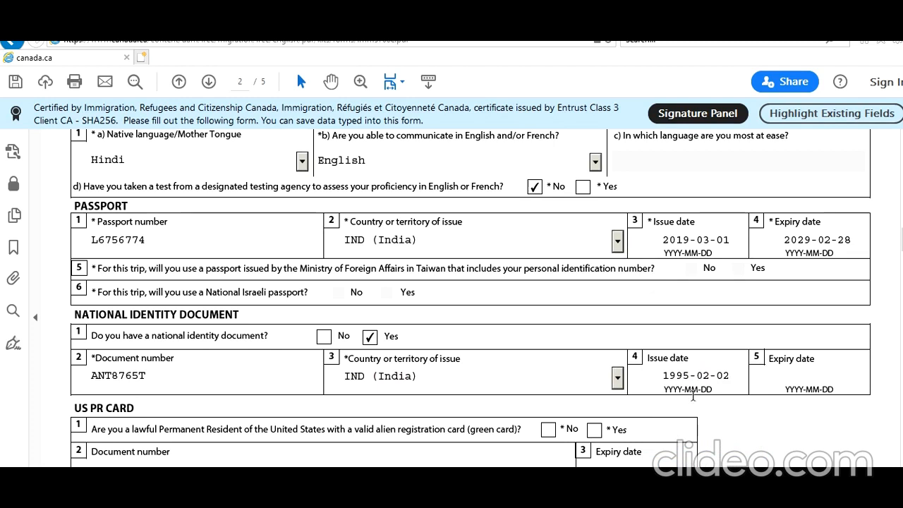
scroll(555, 395, "down", 2)
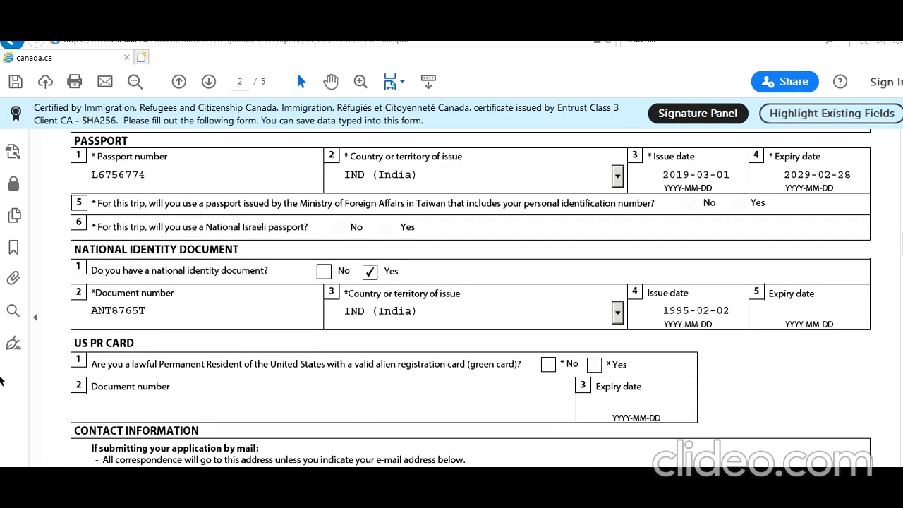
Answer No to being a lawful Permanent Resident of the United States with a valid green card.
left_click(548, 364)
scroll(451, 372, "down", 7)
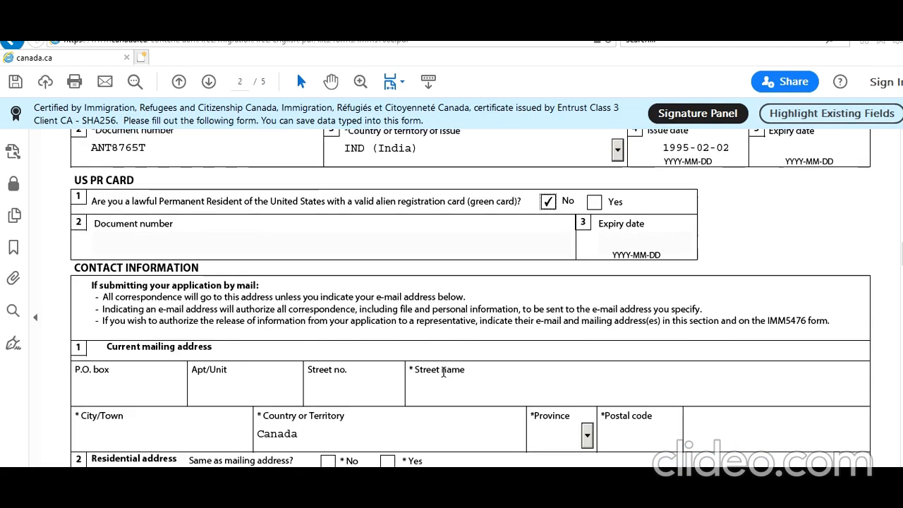
Enter the apartment number, street number and street name of the current mailing address.
left_click(240, 324)
left_click(383, 325)
type("1")
left_click(434, 326)
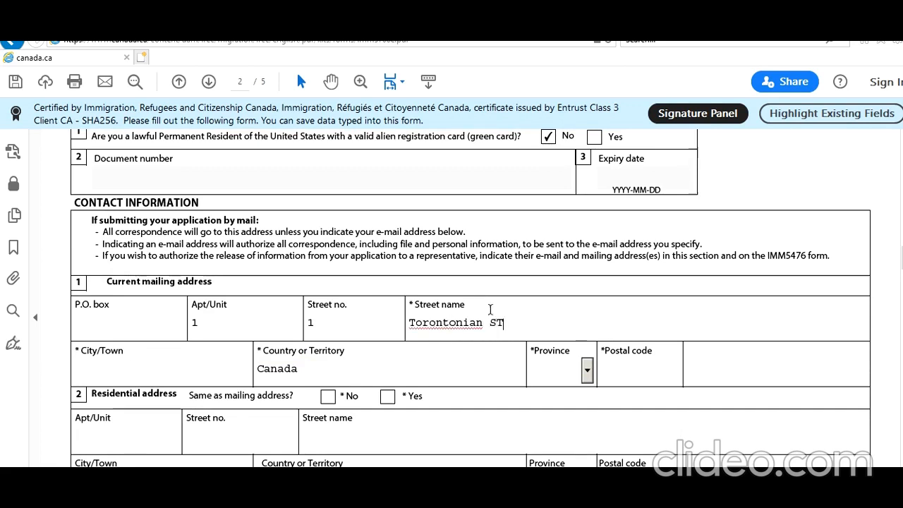
Complete the mailing address with the city, the province ON and the postal code.
left_click(182, 375)
type("Toronto")
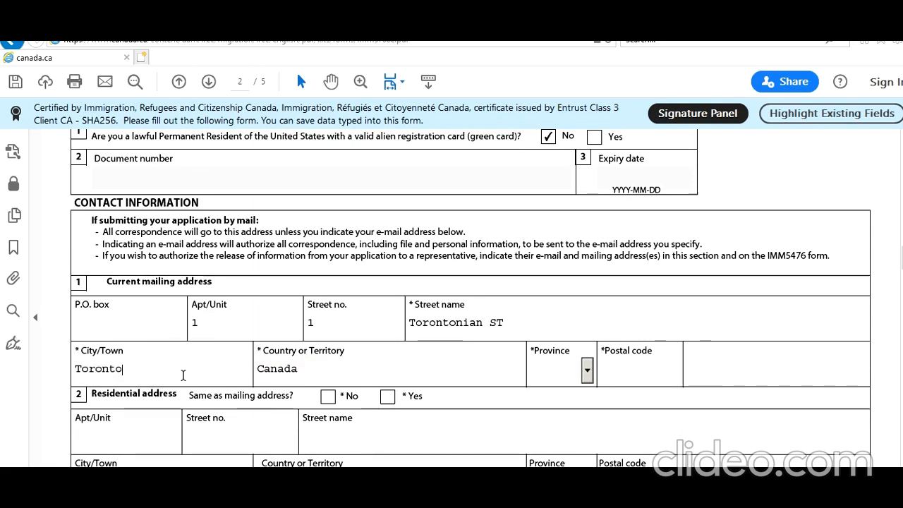
key("Tab")
key("Tab")
type("O")
key("Tab")
type("L7V5T6")
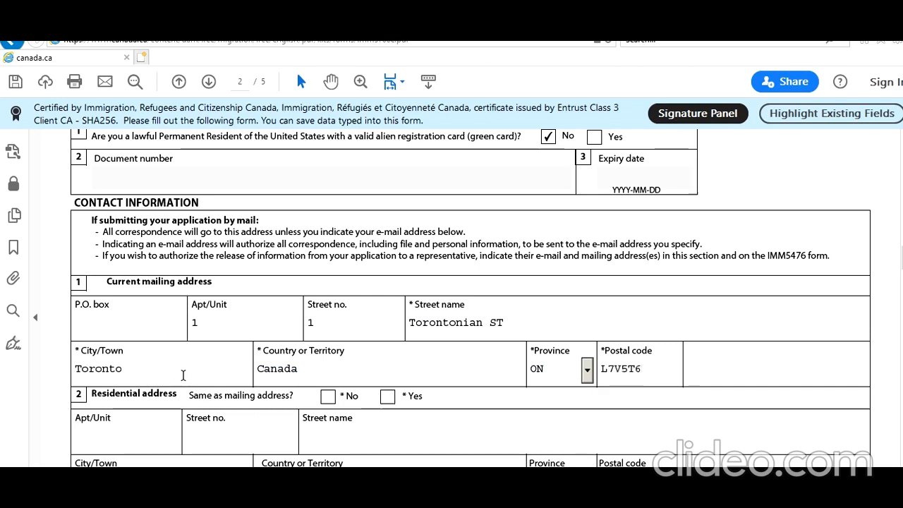
Mark the residential address as the same as the mailing address.
left_click(387, 397)
scroll(351, 403, "down", 2)
scroll(350, 403, "down", 1)
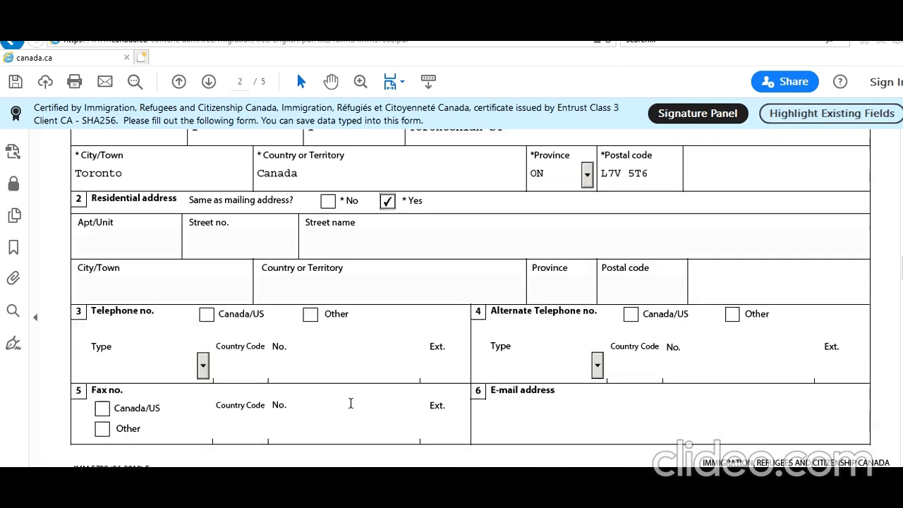
Set the main telephone to a Canada/US number of type Cellular and enter the phone number.
left_click(206, 315)
left_click(202, 365)
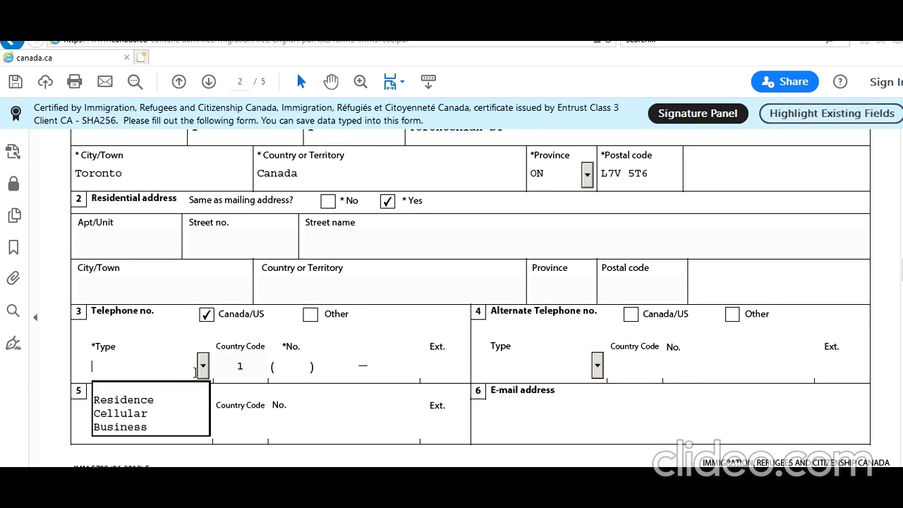
left_click(174, 415)
type("767 ) 777 — 7777")
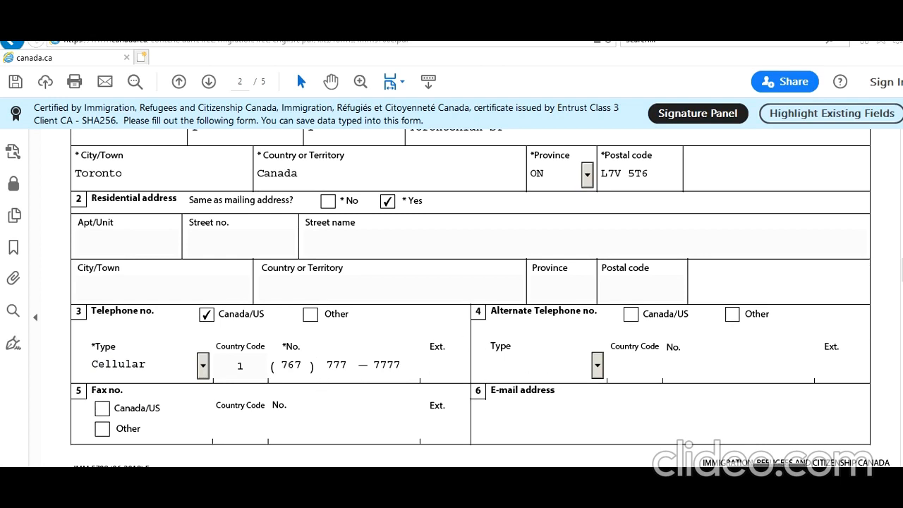
Set the alternate telephone to a Canada/US number of type Residence and enter the phone number.
left_click(600, 362)
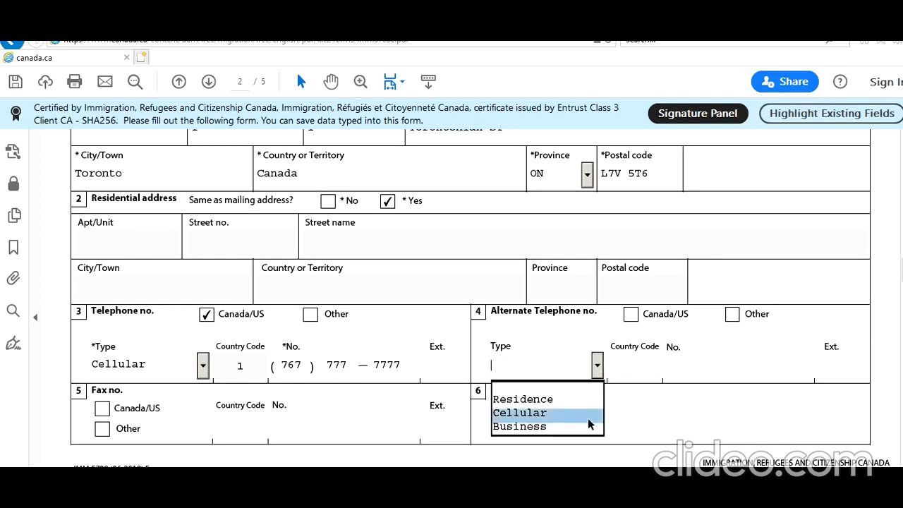
left_click(585, 400)
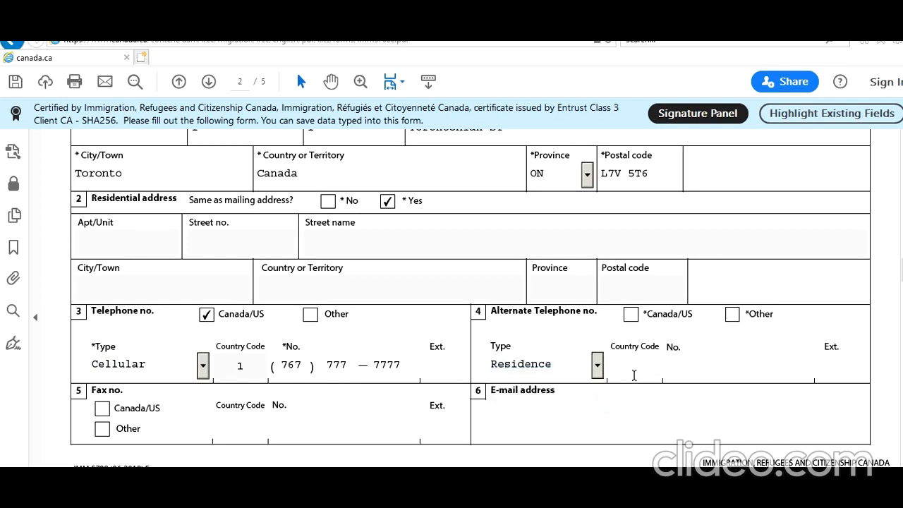
left_click(634, 374)
left_click(631, 314)
left_click(684, 366)
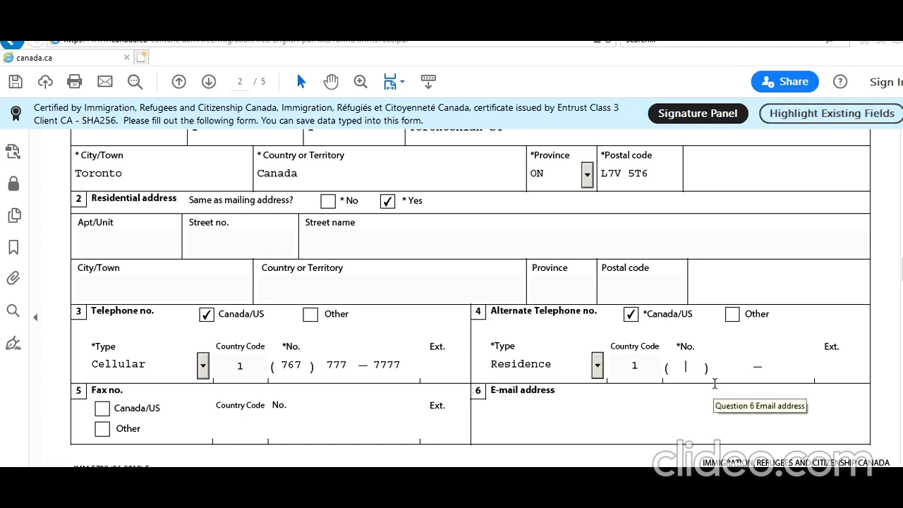
type("787 ) 787 — 8787")
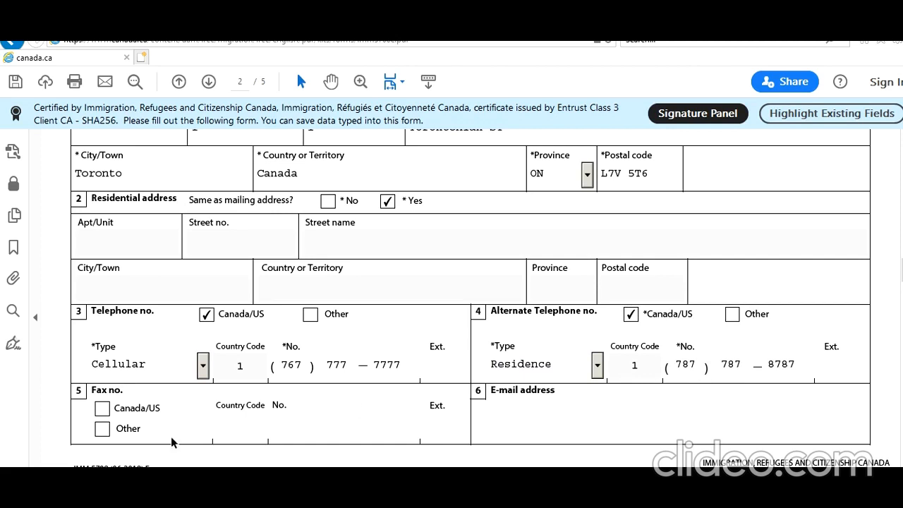
Fill in the applicant's e-mail address in the contact information.
left_click(616, 437)
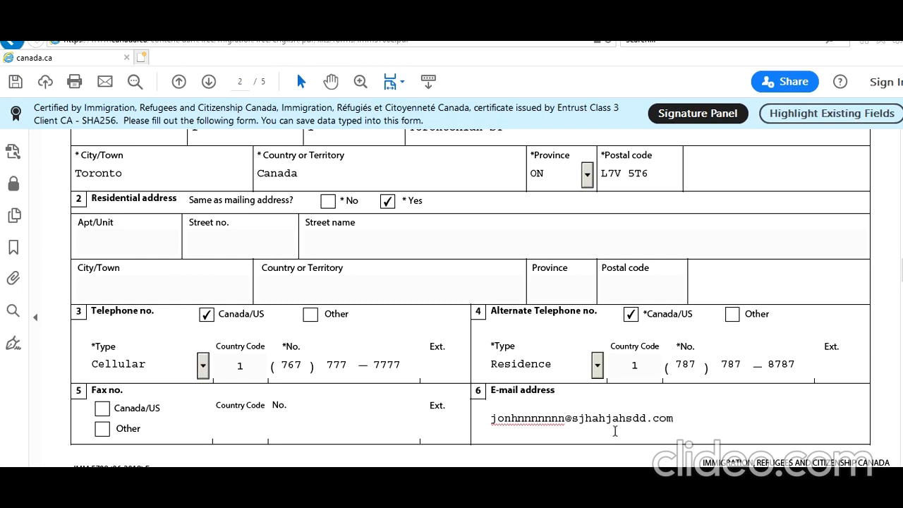
Set the original entry to Canada to 2020-08-26 at Toronto Pearson Airport.
scroll(615, 438, "down", 3)
scroll(608, 450, "down", 3)
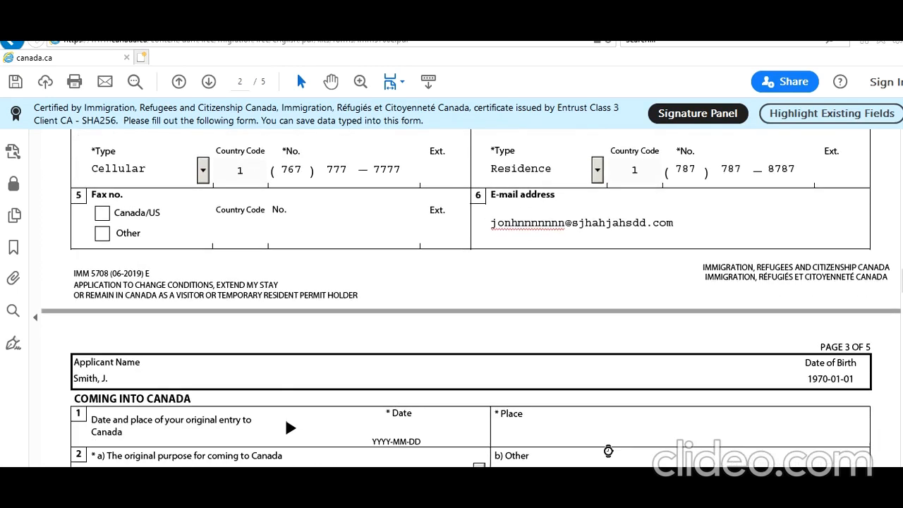
scroll(607, 449, "down", 2)
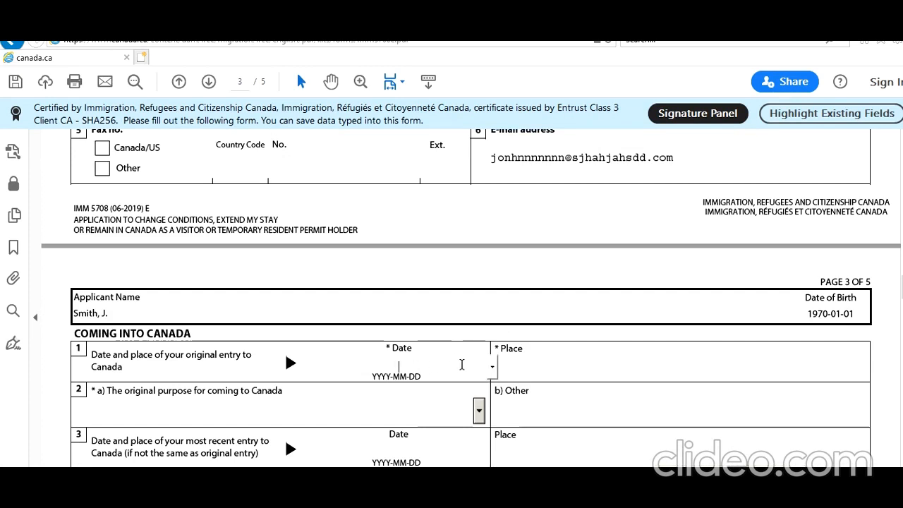
left_click(462, 365)
type("202")
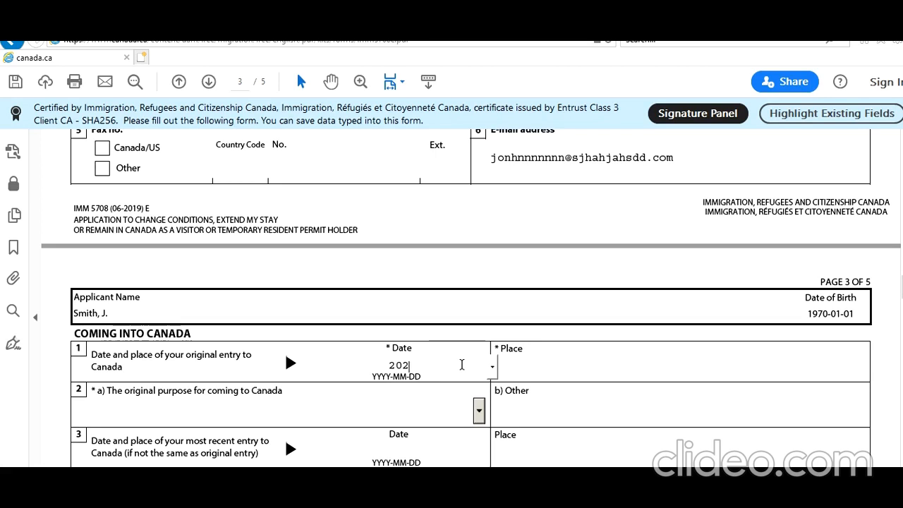
type("0-08-26")
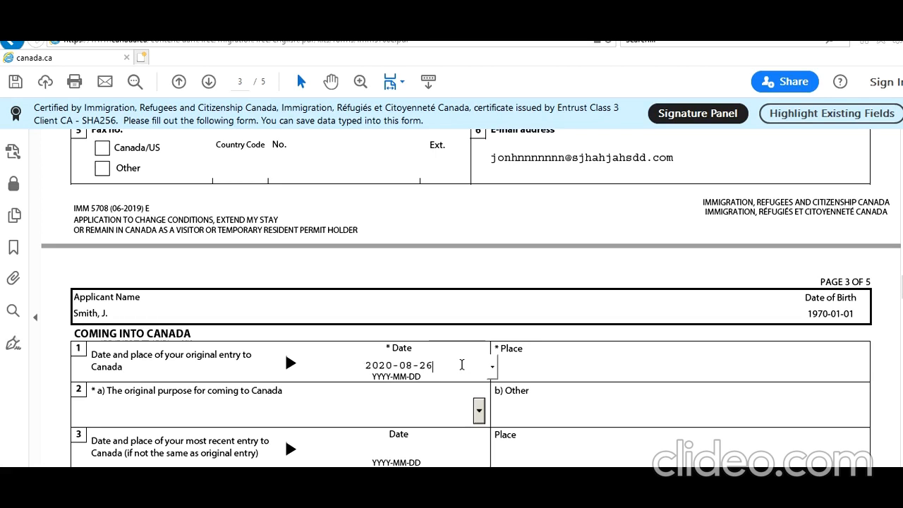
left_click(580, 363)
type("Toronto Pearson Airport")
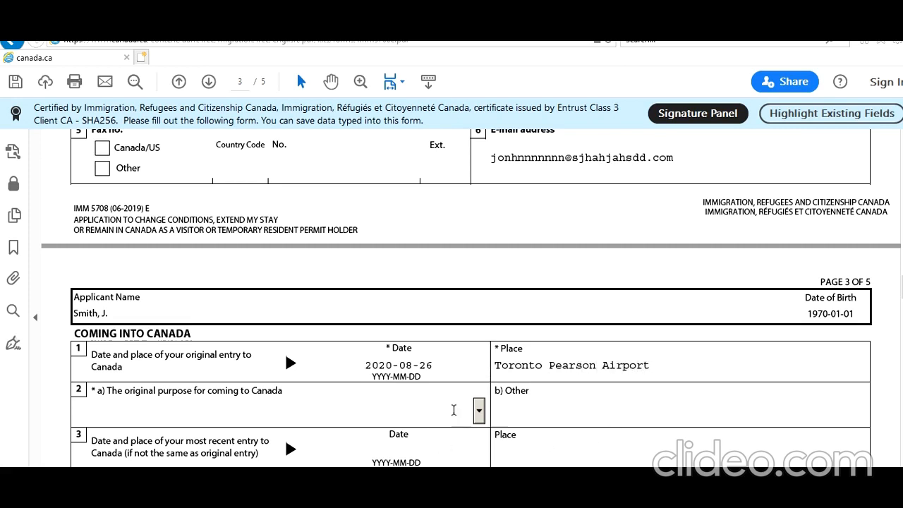
Set the original purpose for coming to Canada to Family Visit.
left_click(479, 411)
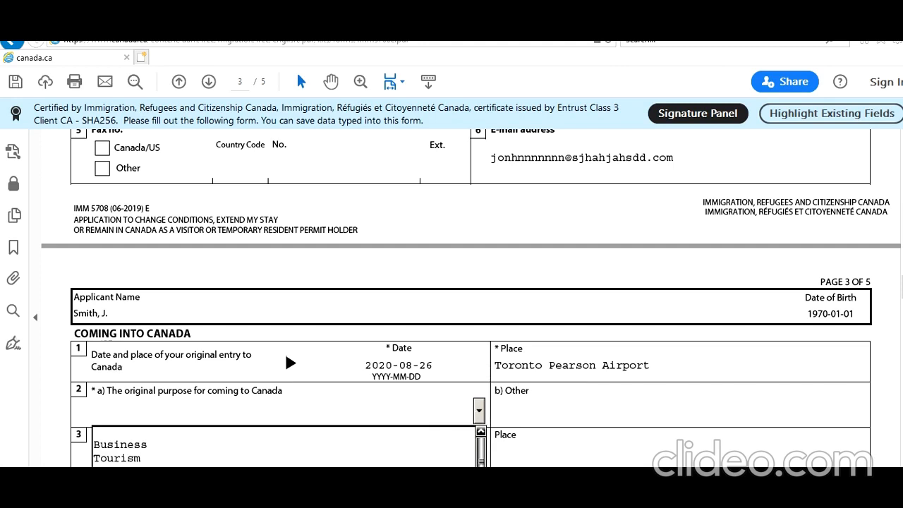
key("Down")
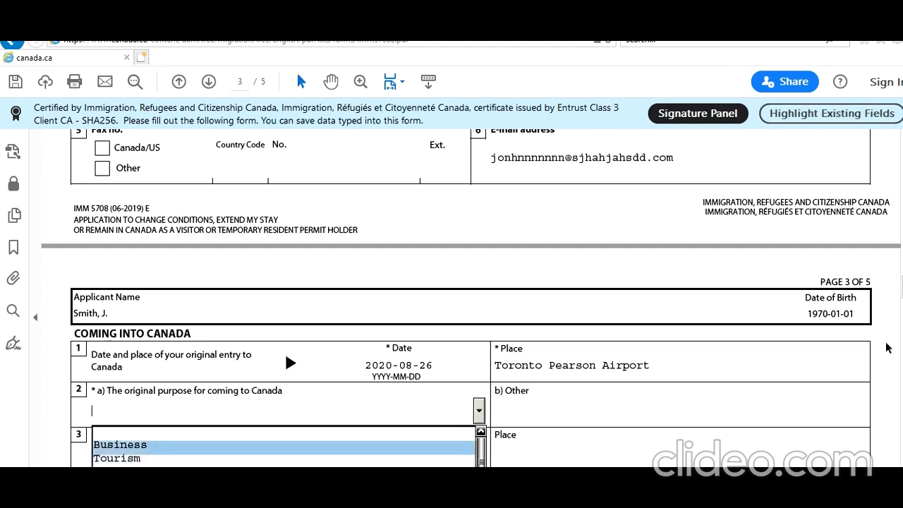
scroll(485, 254, "down", 5)
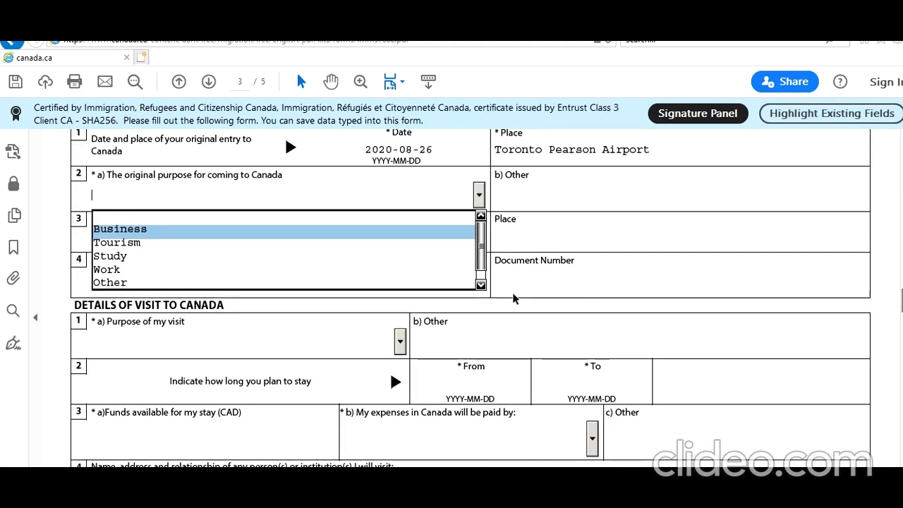
key("Down")
key("Down")
scroll(485, 255, "down", 1)
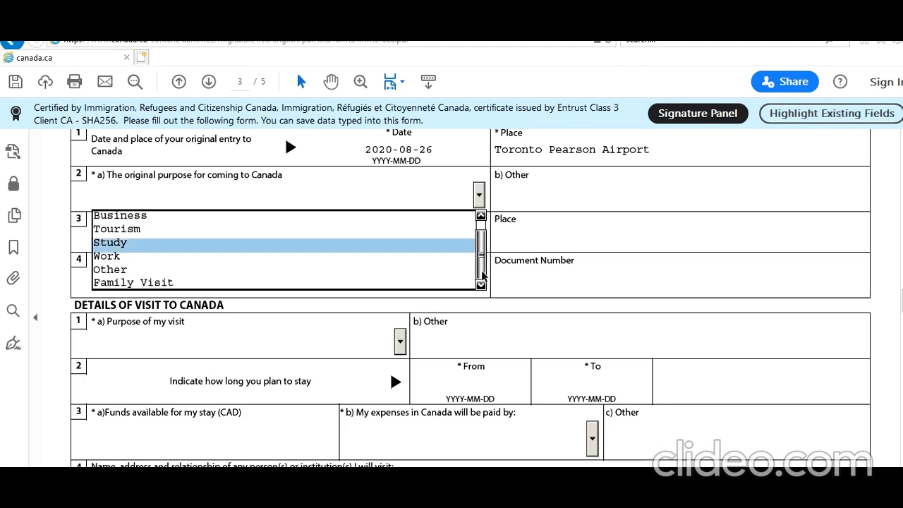
left_click(391, 283)
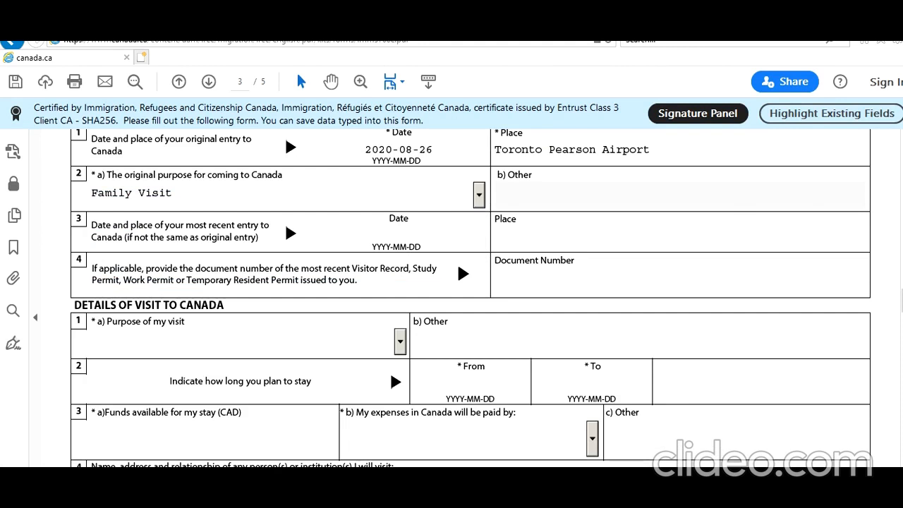
Set the purpose of the visit to Other and go to the field for specifying it.
scroll(390, 369, "up", 2)
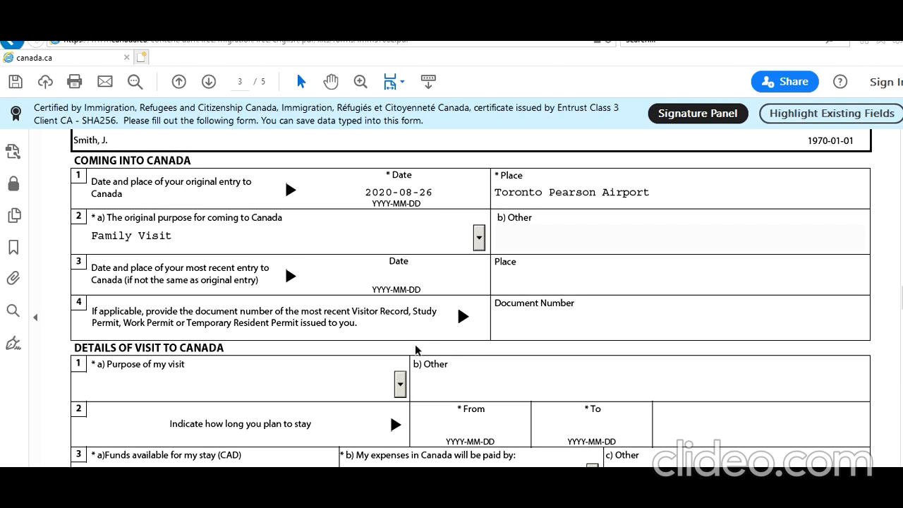
scroll(417, 349, "down", 2)
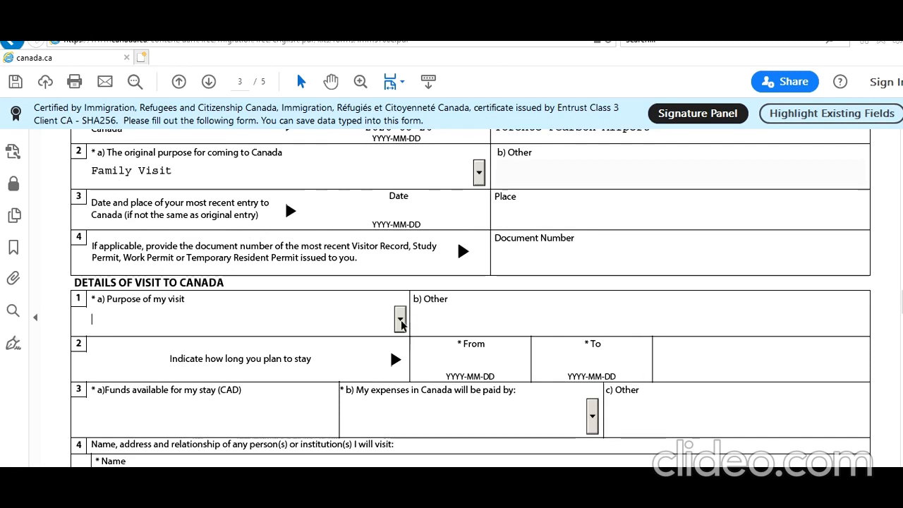
left_click(401, 320)
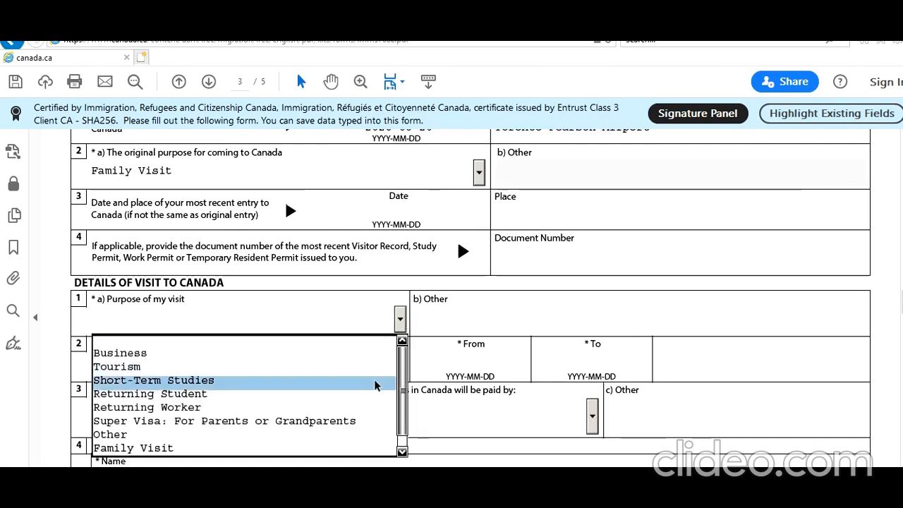
left_click_drag(402, 376, 403, 387)
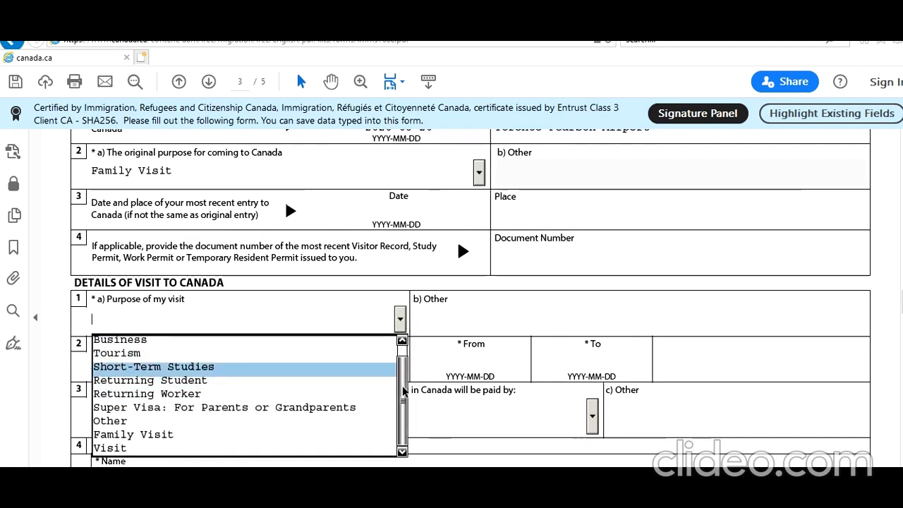
left_click(287, 421)
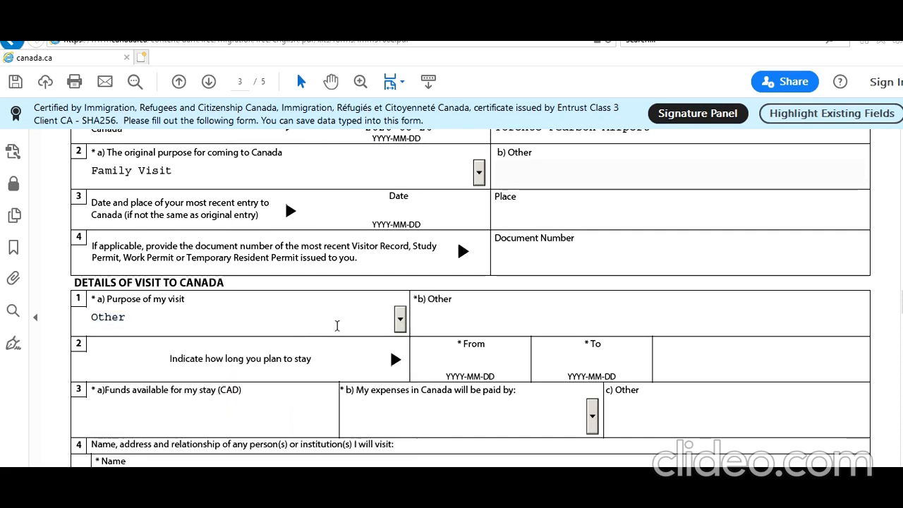
left_click(460, 325)
type("Due to COV")
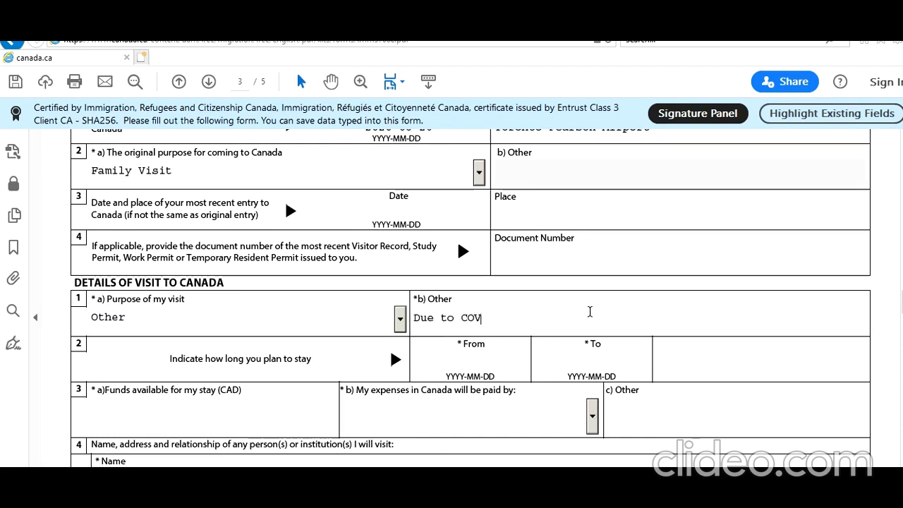
type("ID19 T")
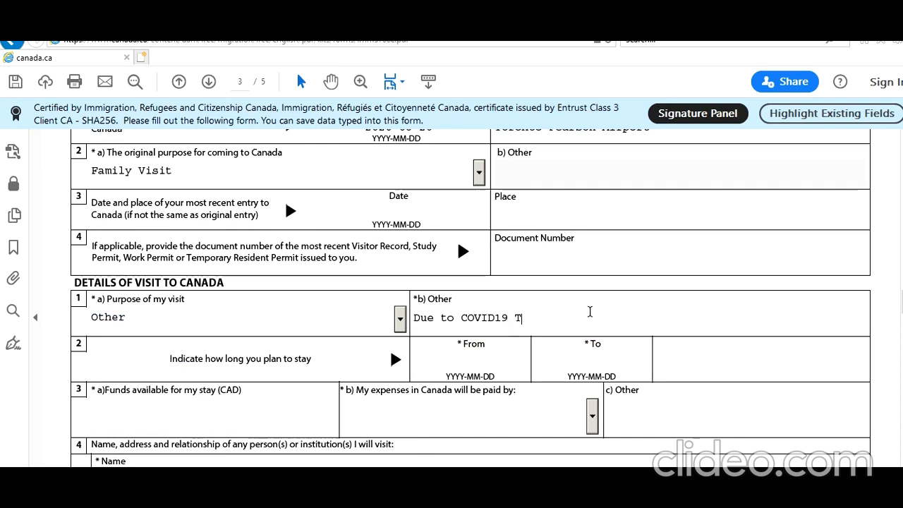
type("ravel Restruct")
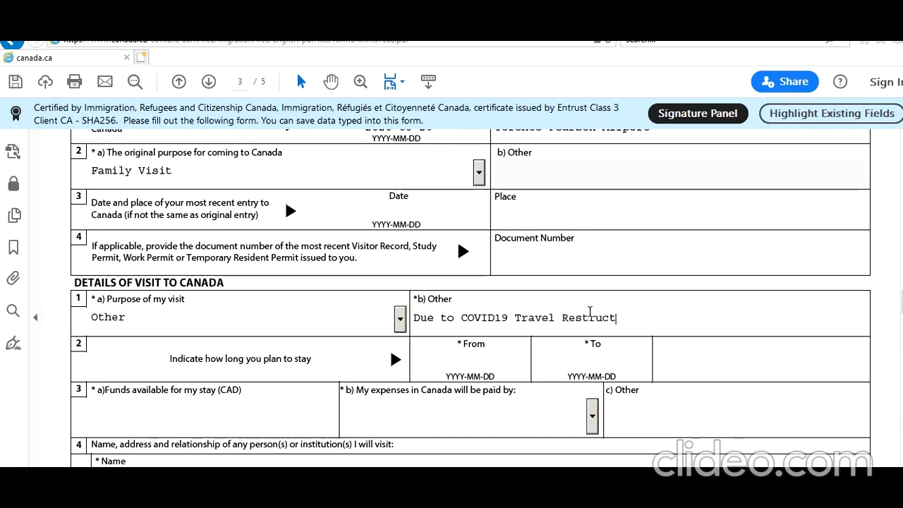
type("ions Next Outbound f")
key("BackSpace")
key("BackSpace")
key("BackSpace")
key("BackSpace")
key("BackSpace")
key("BackSpace")
key("BackSpace")
key("BackSpace")
key("BackSpace")
key("BackSpace")
key("BackSpace")
key("BackSpace")
key("BackSpace")
key("BackSpace")
key("BackSpace")
key("BackSpace")
key("BackSpace")
key("BackSpace")
key("BackSpace")
key("BackSpace")
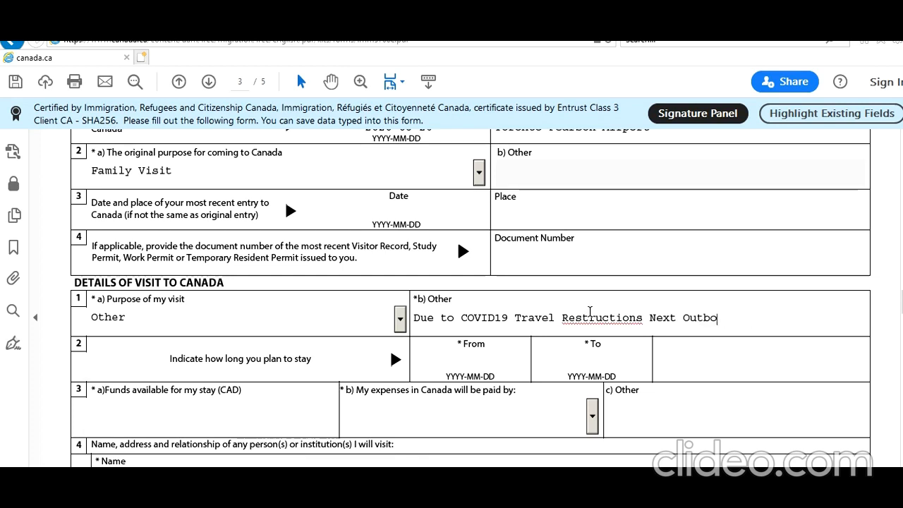
key("BackSpace")
key("BackSpace")
key("BackSpace")
key("BackSpace")
key("BackSpace")
key("BackSpace")
key("BackSpace")
key("BackSpace")
key("BackSpace")
key("BackSpace")
key("BackSpace")
key("BackSpace")
key("BackSpace")
key("BackSpace")
key("BackSpace")
key("BackSpace")
key("BackSpace")
key("BackSpace")
key("BackSpace")
key("BackSpace")
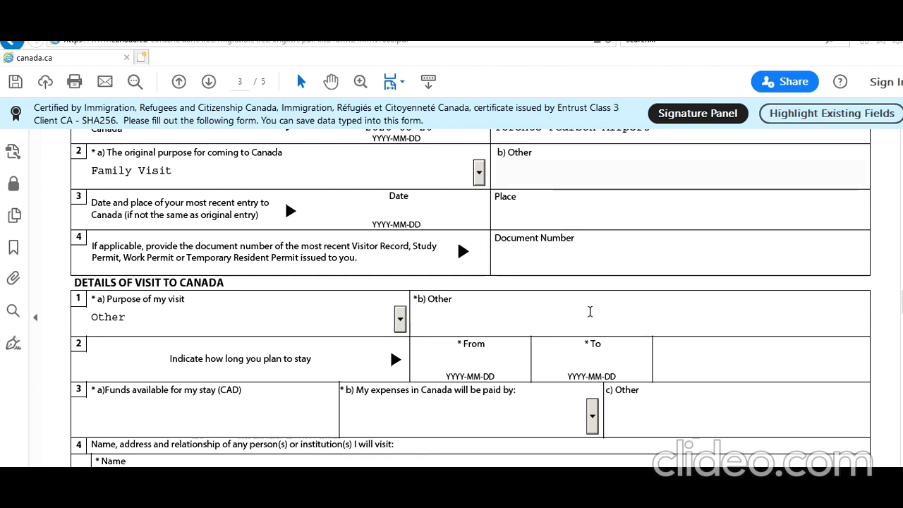
Specify the other purpose of the visit as COVID19 Travel Restrictions.
type("COVID19 Travel Restrictions")
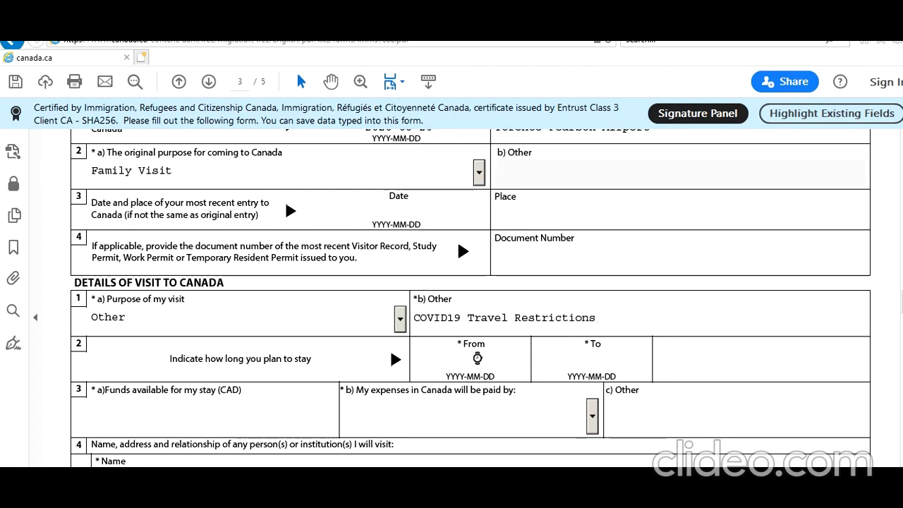
Set the start date of the planned stay to 2021-02-25.
left_click(530, 361)
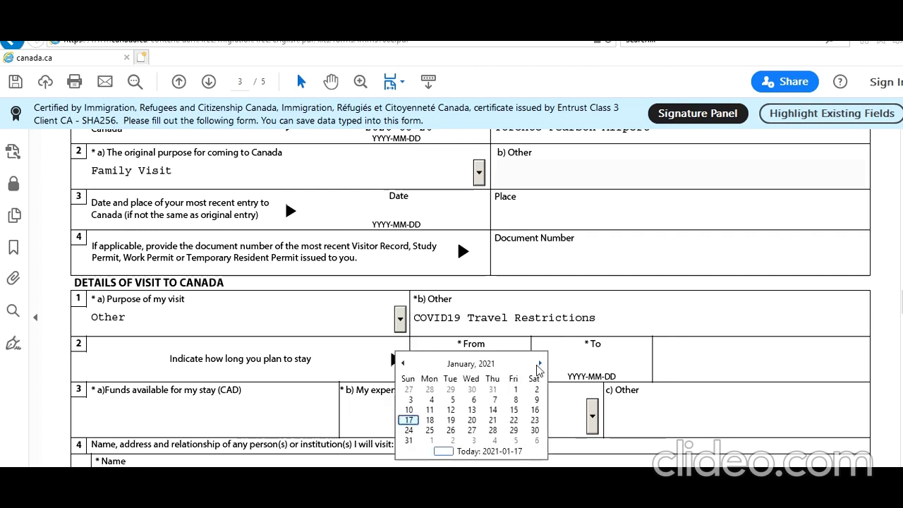
left_click(538, 364)
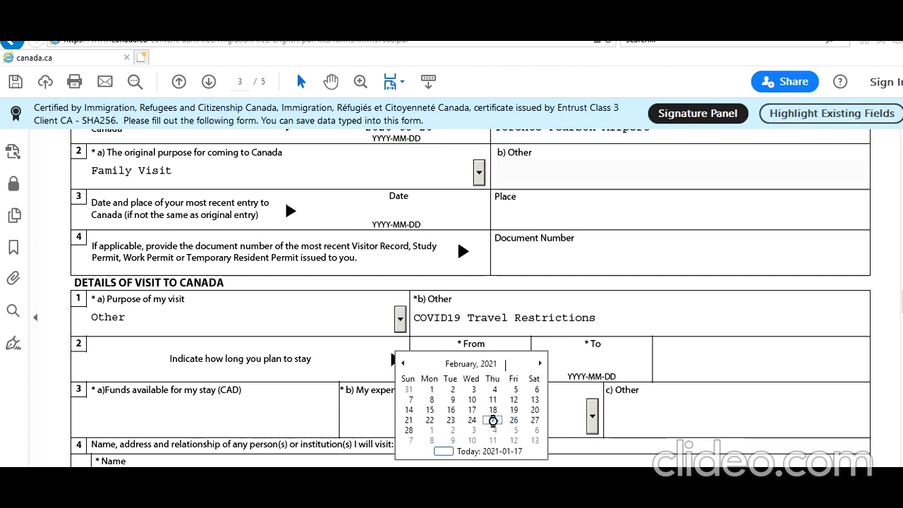
left_click(493, 420)
Set the end date of the planned stay to 2021-06-22.
left_click(616, 357)
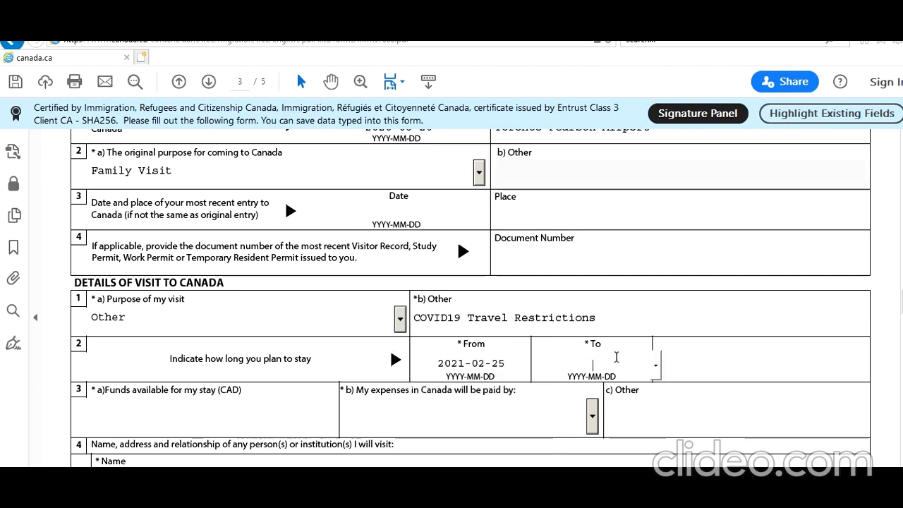
left_click(656, 366)
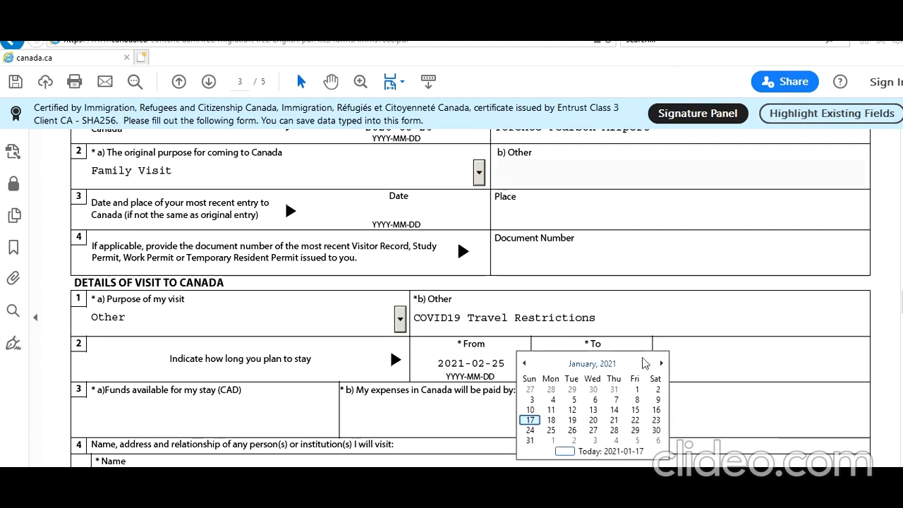
left_click(661, 363)
left_click(661, 363)
left_click(661, 363)
left_click(661, 363)
left_click(661, 364)
left_click(573, 421)
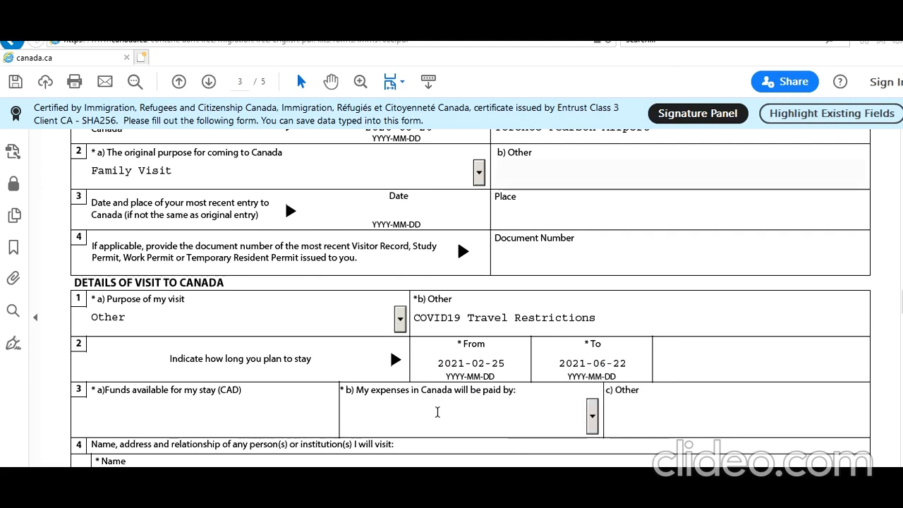
Enter 60000 CAD as the funds available for the stay and choose Other for who will pay the expenses in Canada.
left_click(254, 421)
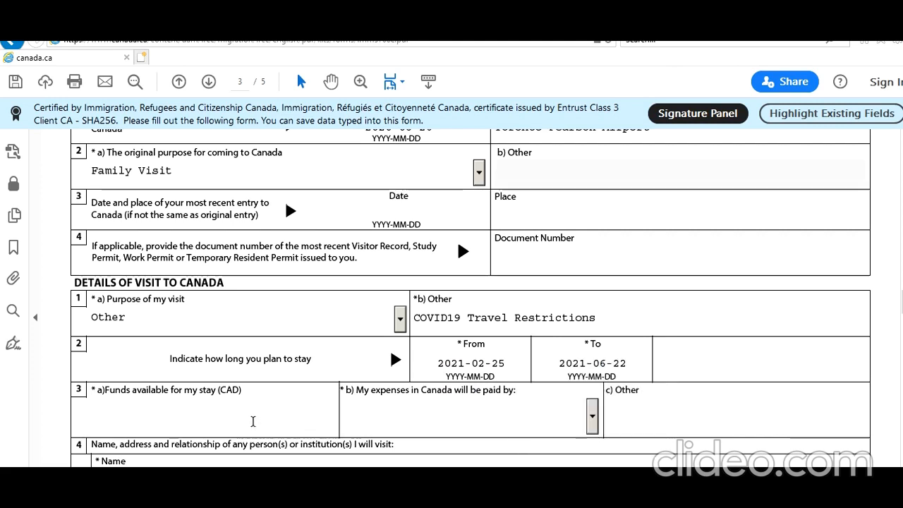
type("60000")
left_click(639, 445)
left_click(592, 418)
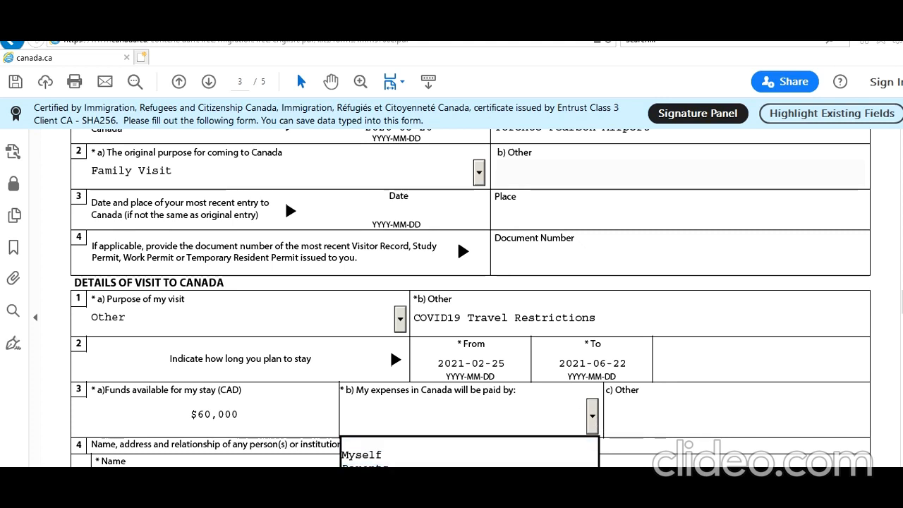
left_click(409, 481)
Specify the other payer of the expenses as "My Son" followed by the son's full name.
left_click(654, 419)
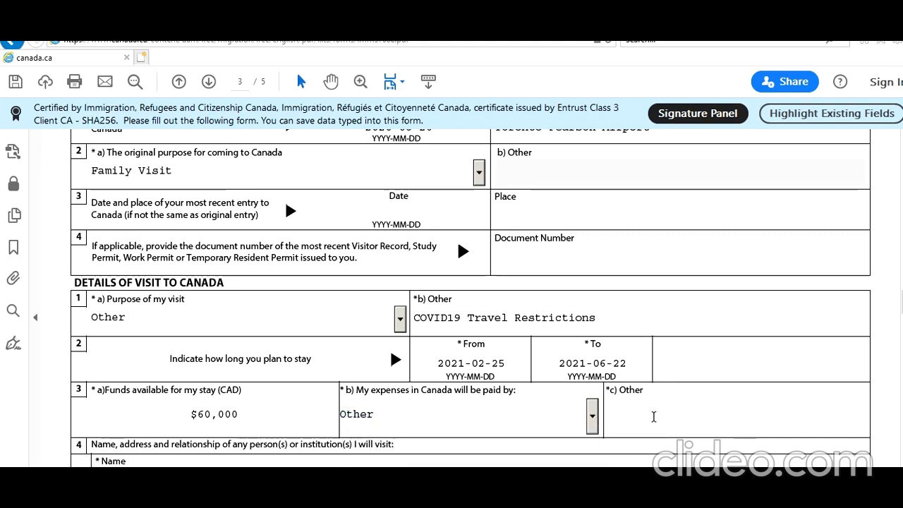
type("My SOn")
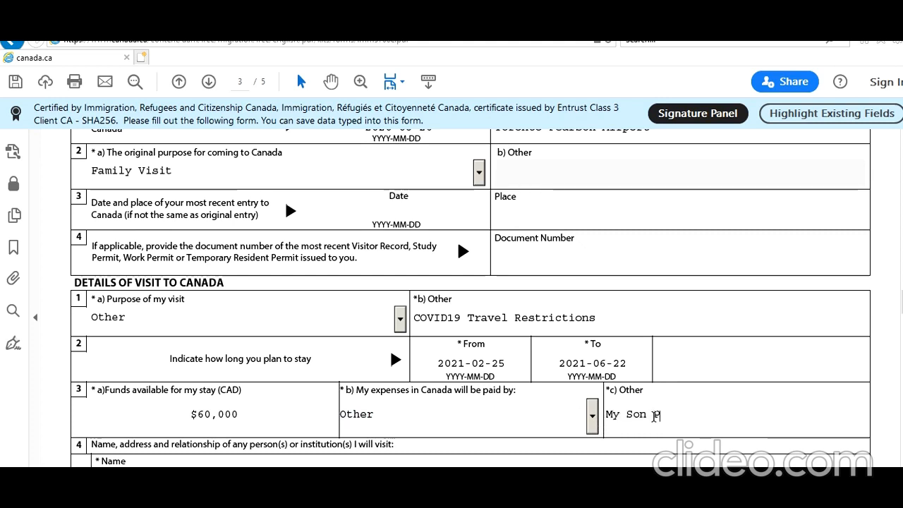
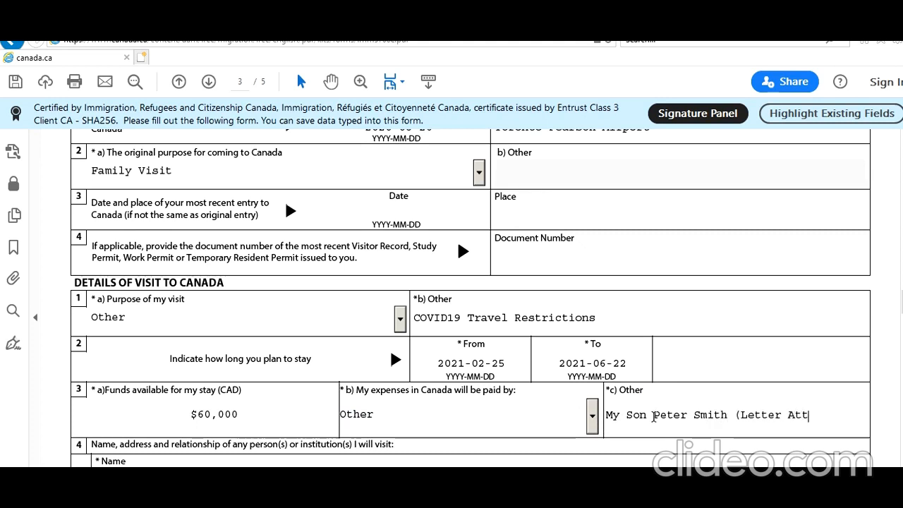
type("ached)")
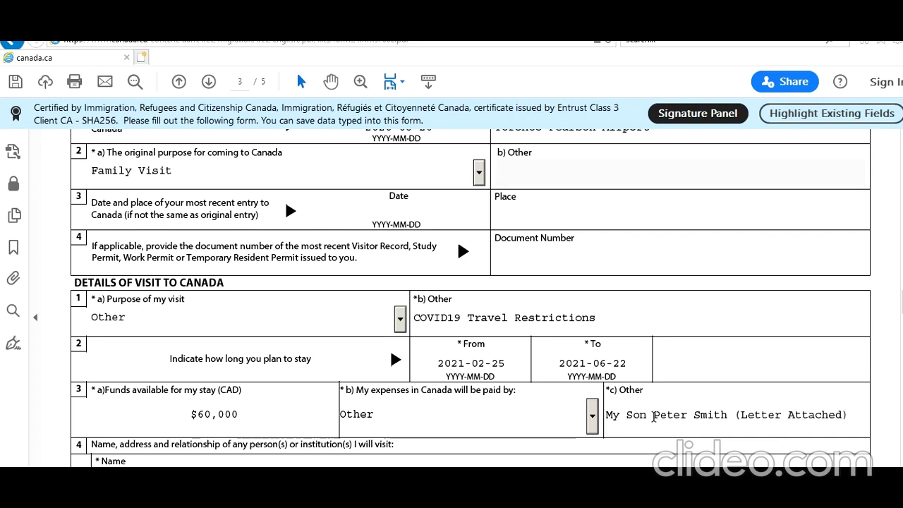
scroll(663, 402, "down", 2)
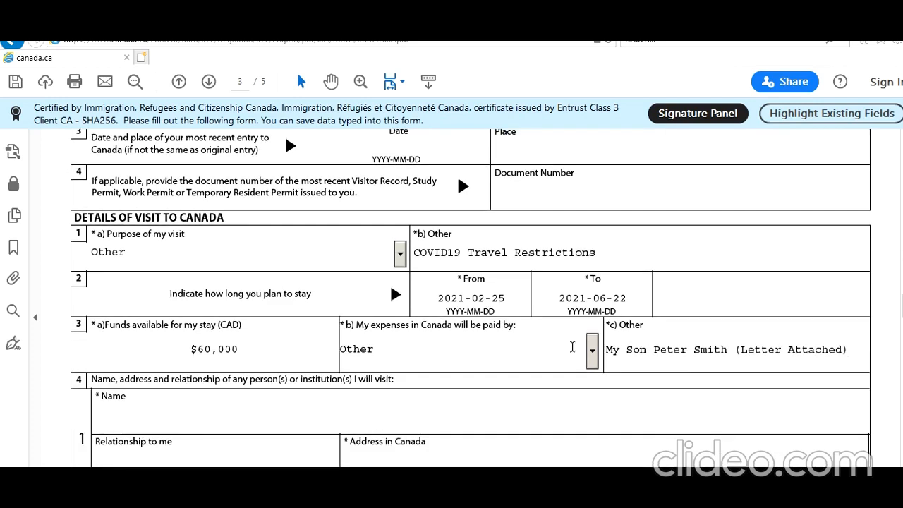
left_click_drag(849, 349, 736, 349)
key("BackSpace")
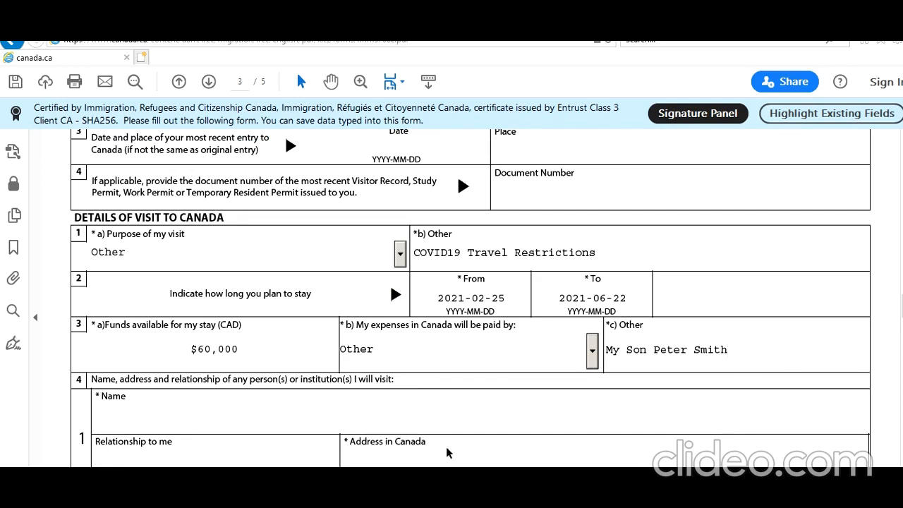
Enter the son's full name as the first person to visit in Canada.
scroll(449, 453, "down", 3)
left_click(201, 328)
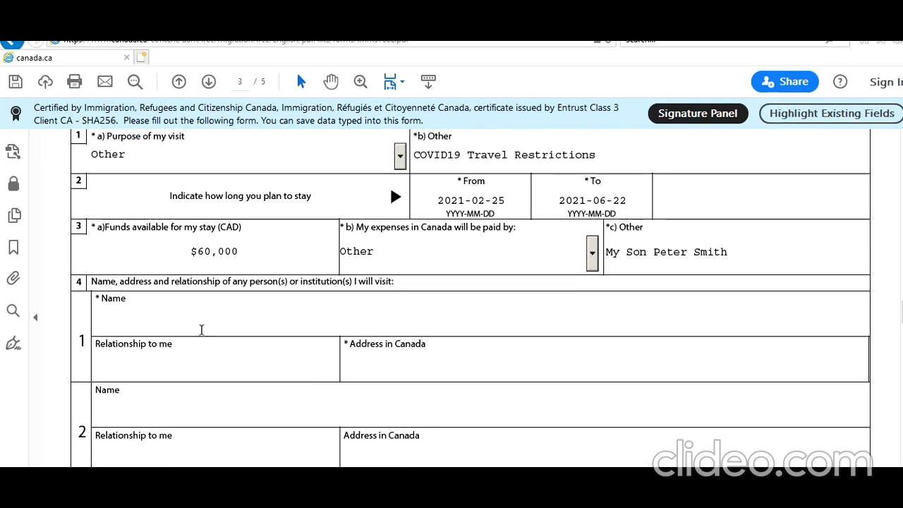
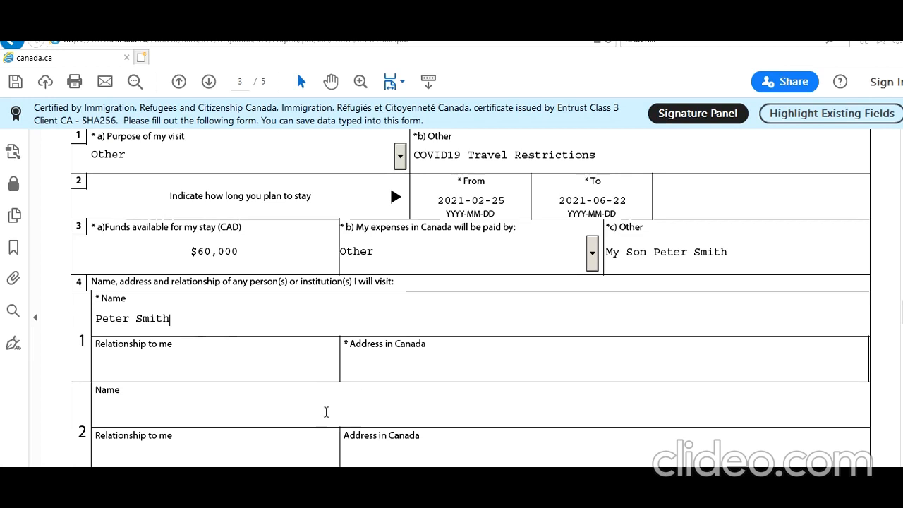
scroll(324, 412, "down", 2)
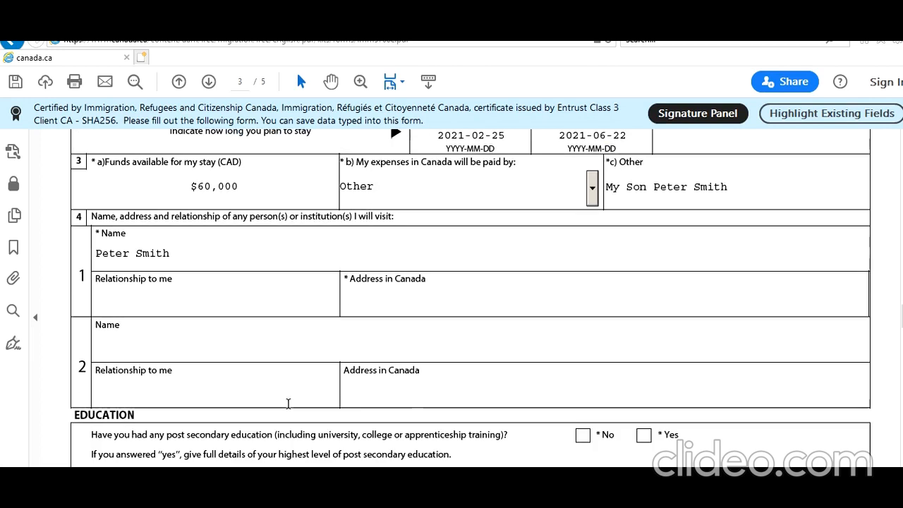
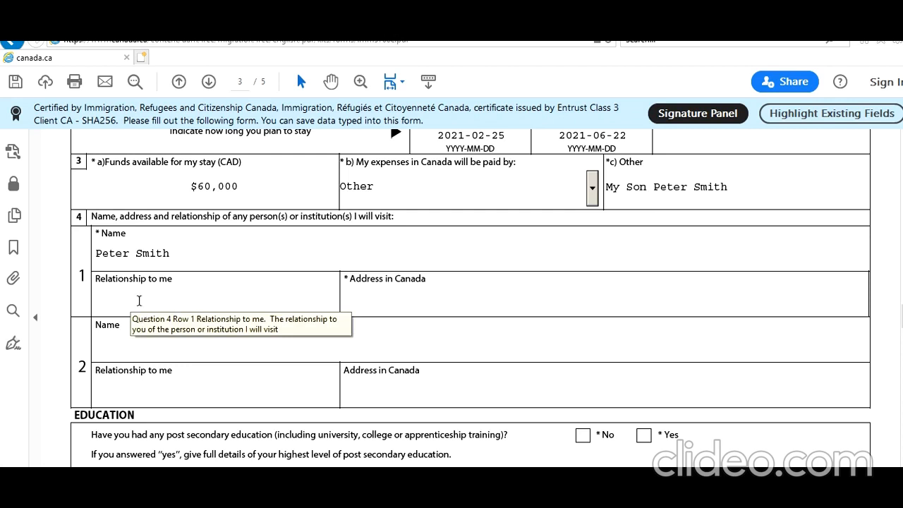
Set the first person's relationship to Child and fill in that person's address in Canada.
left_click(139, 293)
type("Child")
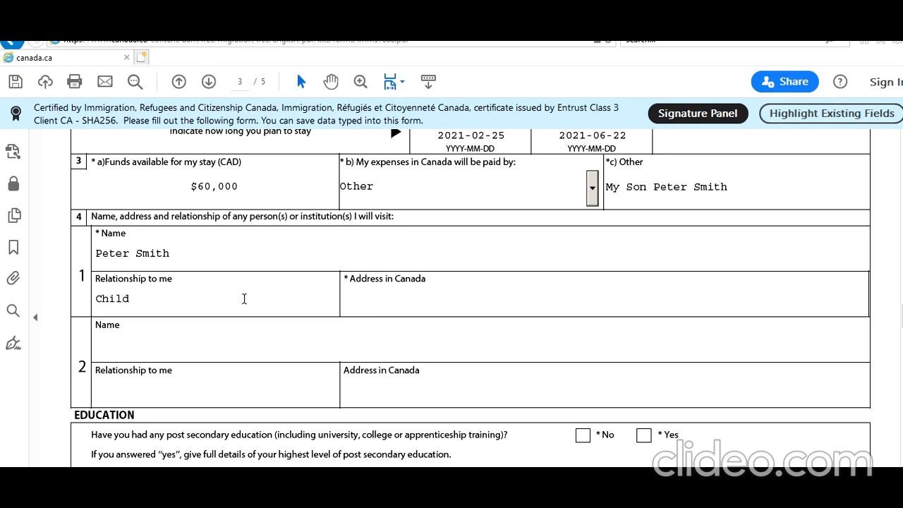
left_click(399, 308)
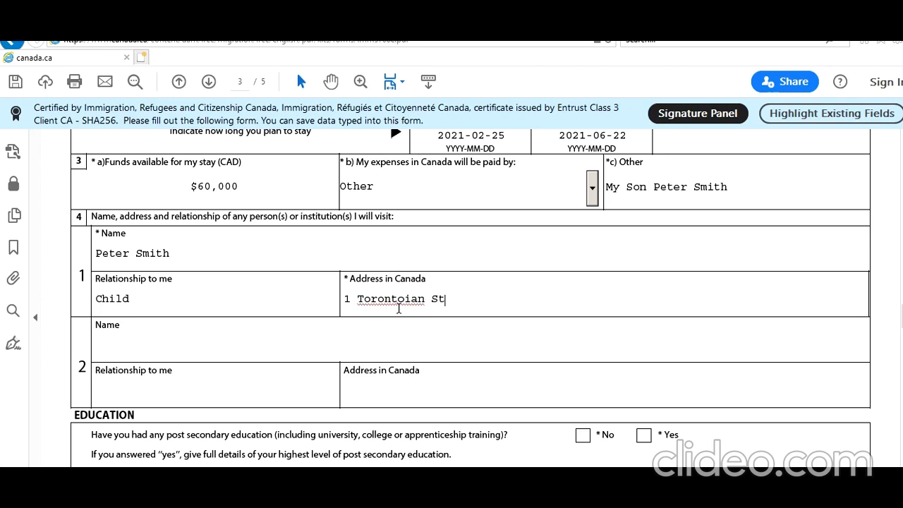
Answer Yes to having had post secondary education in the Education section.
scroll(408, 410, "down", 2)
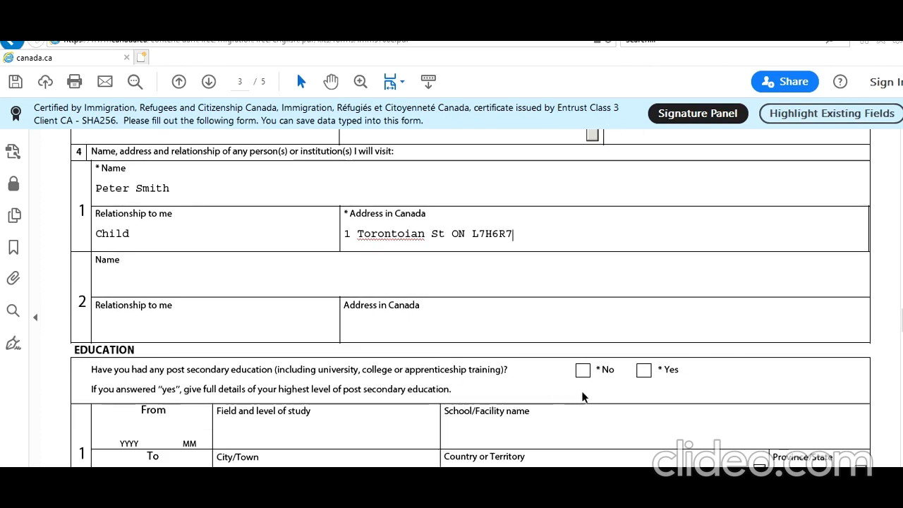
scroll(582, 397, "down", 2)
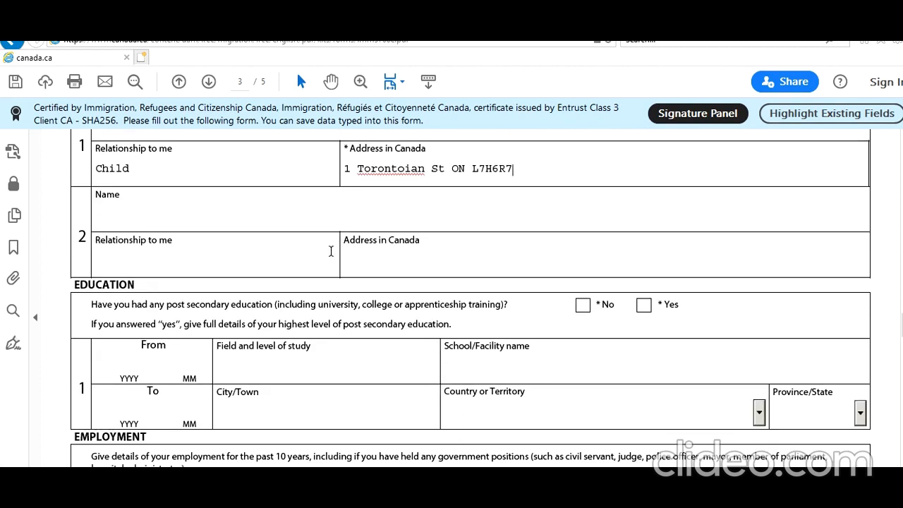
scroll(258, 288, "up", 3)
scroll(497, 355, "down", 2)
scroll(497, 355, "down", 2)
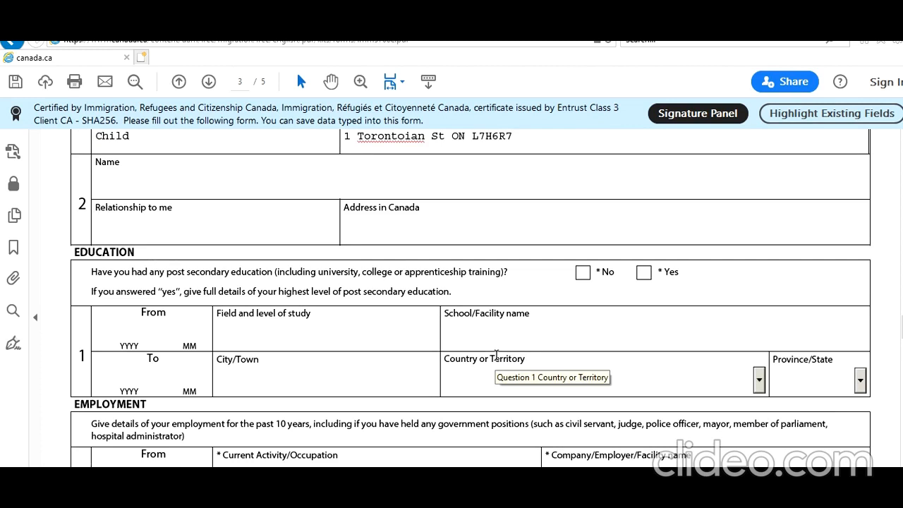
scroll(497, 355, "up", 2)
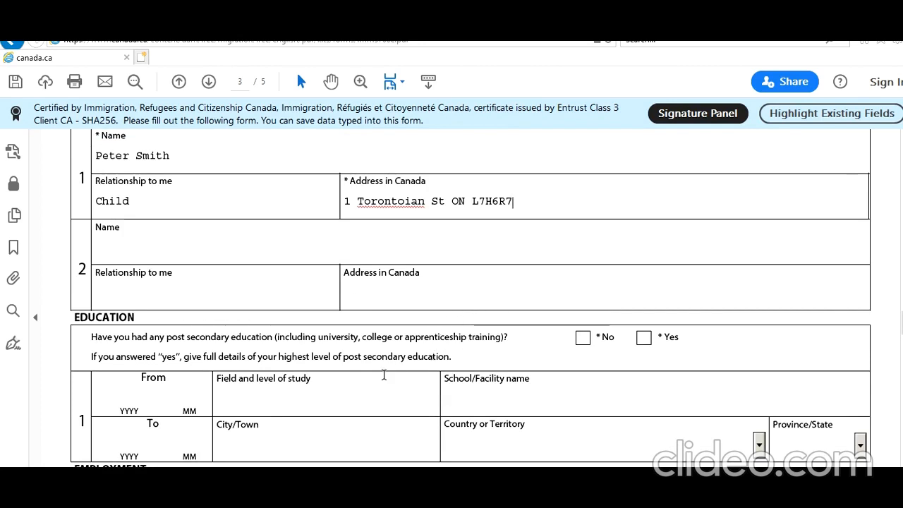
left_click(643, 339)
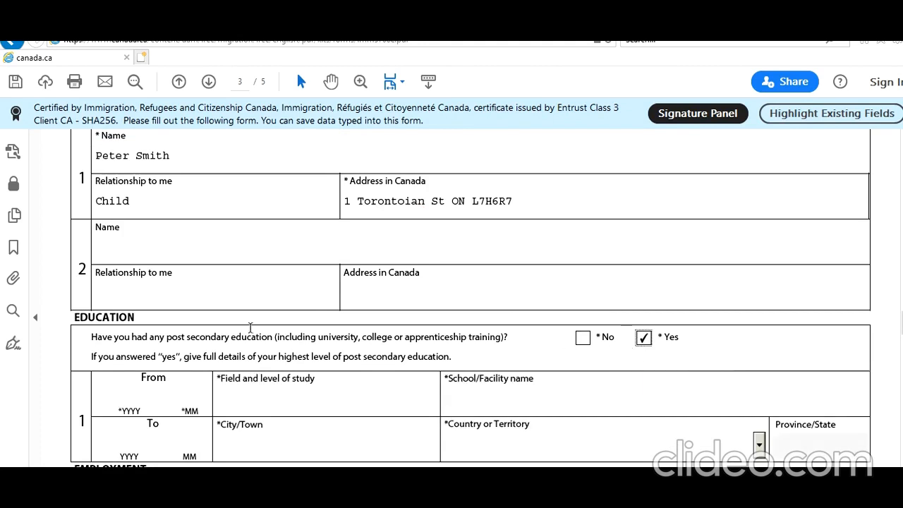
Set the period of the post secondary education from 1988-06 to 1991-06.
scroll(252, 328, "down", 2)
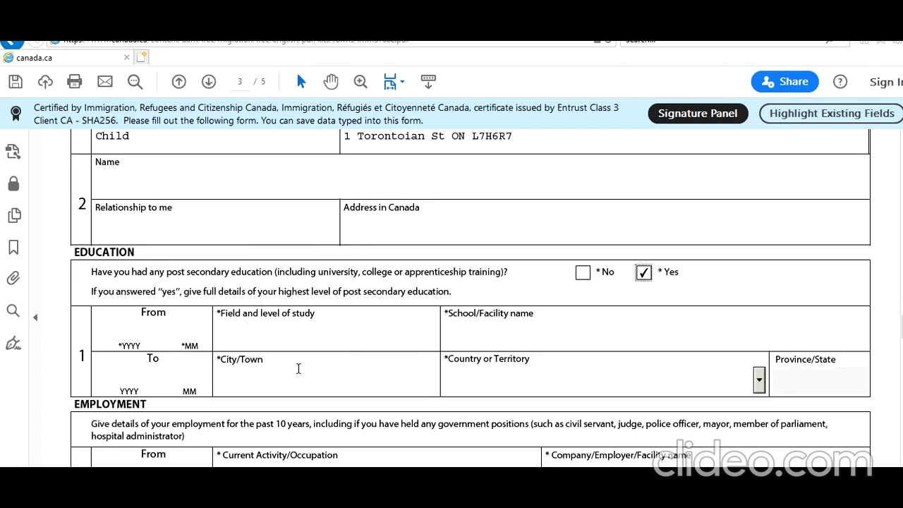
left_click(132, 330)
type("1988")
type("06")
left_click(120, 383)
type("1991")
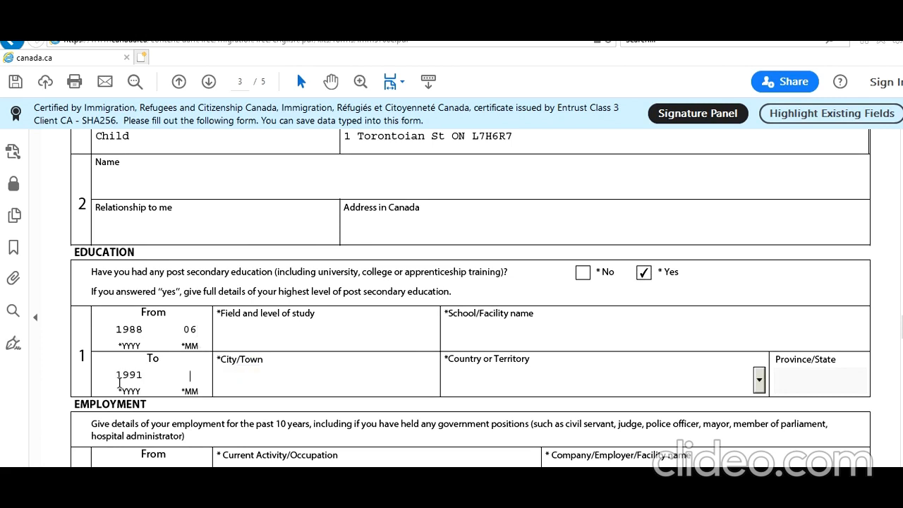
type("06")
Enter "Bachelors Of Science" as the field and level of study.
left_click(308, 340)
type("Bachelors Of Scin")
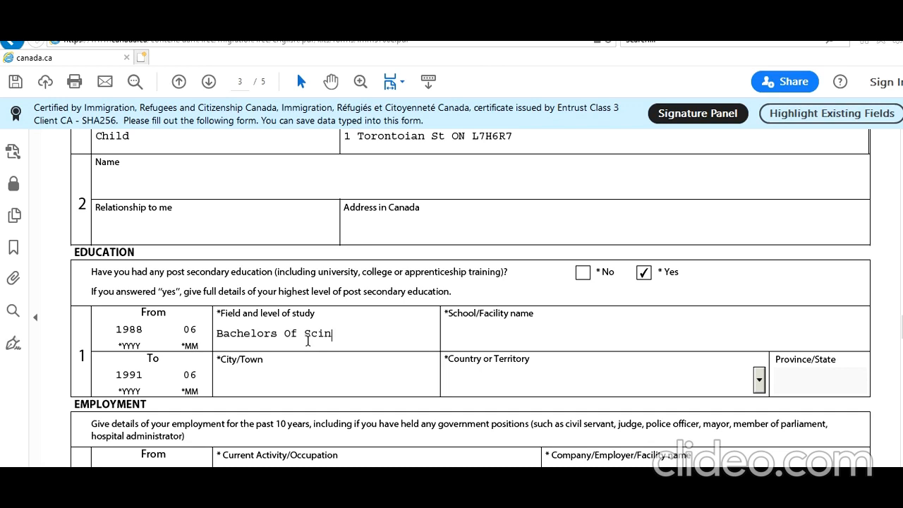
key("BackSpace")
type("ence")
key("Tab")
Enter "New Delhi Science College" as the school name in the education record.
type("New Delhi Scie")
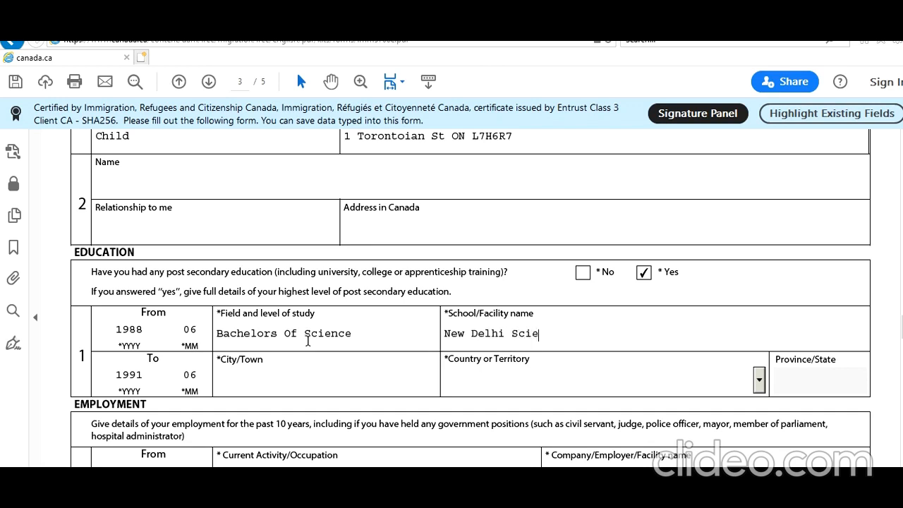
type("nce Collefe")
key("BackSpace")
key("BackSpace")
type("ge")
type("New Del")
type("hi")
Set the school's city to New Delhi and its country to India.
key("Tab")
type("In")
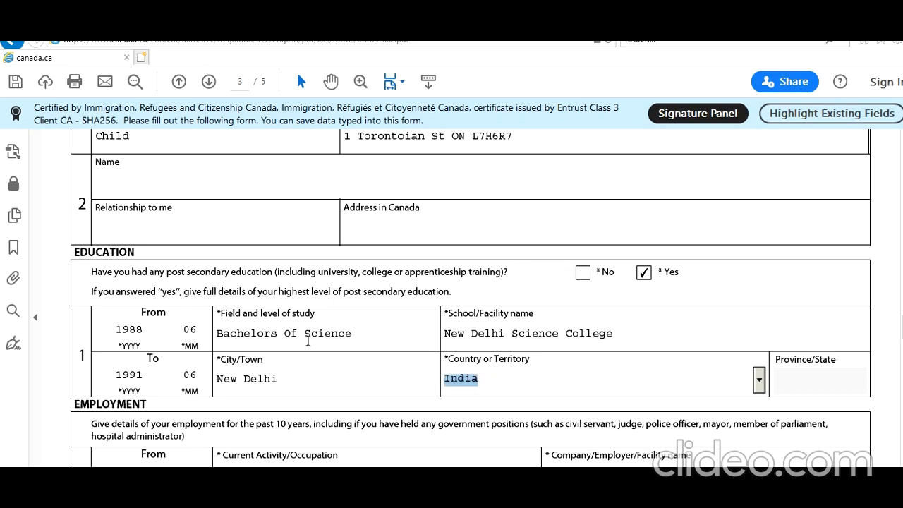
key("Tab")
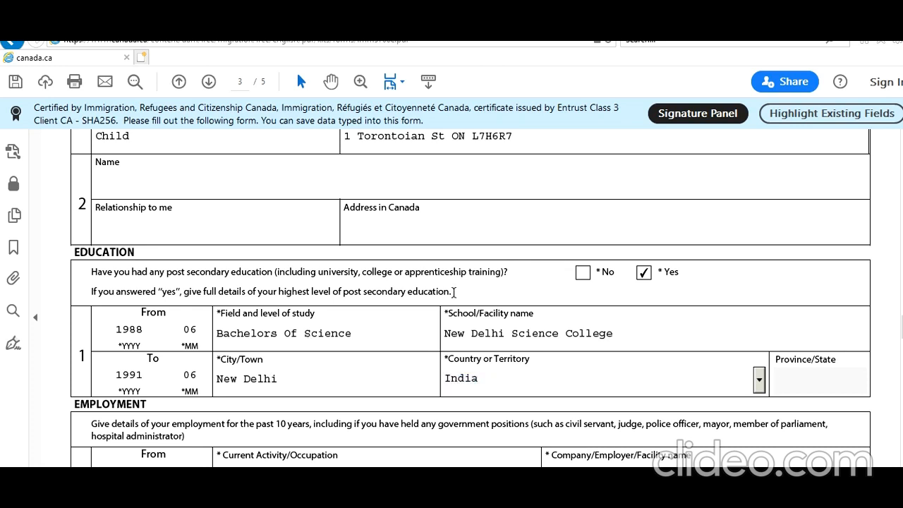
Start the first employment record from 2011-01 with "School Teacher" as the current occupation.
scroll(483, 321, "down", 4)
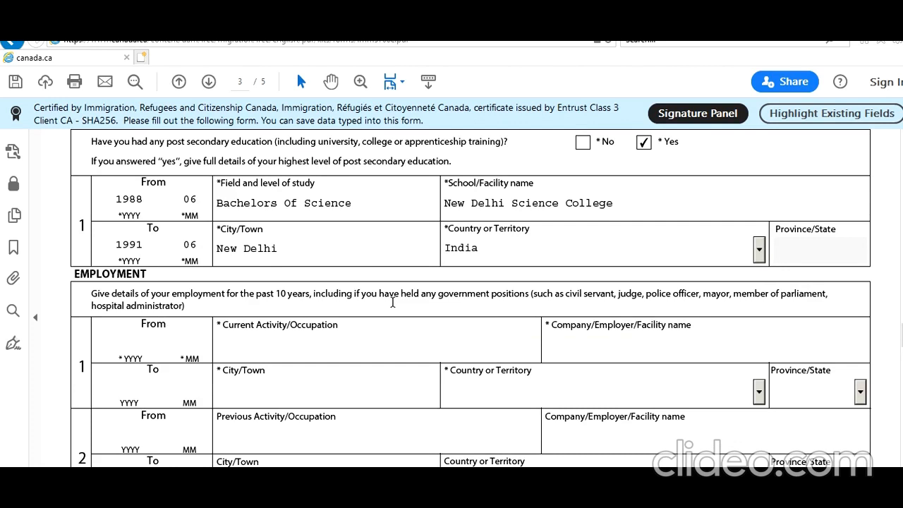
scroll(393, 302, "down", 2)
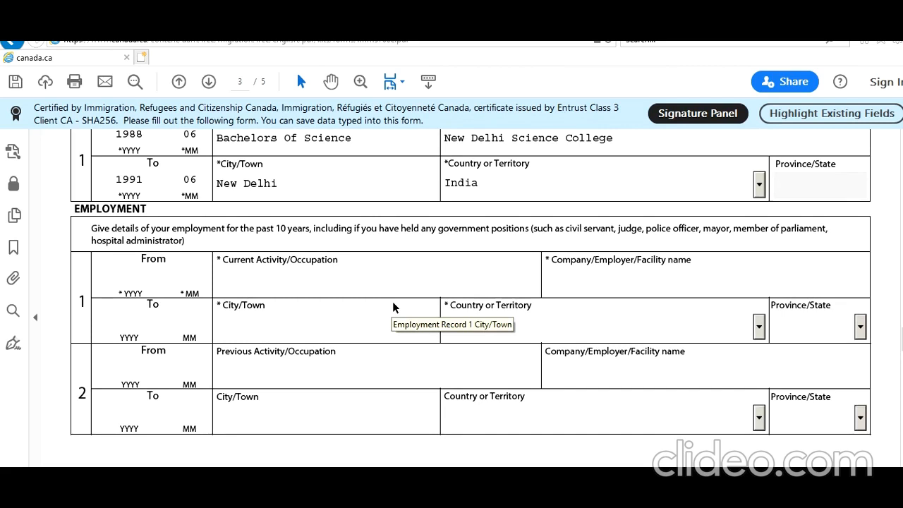
left_click(131, 280)
type("201")
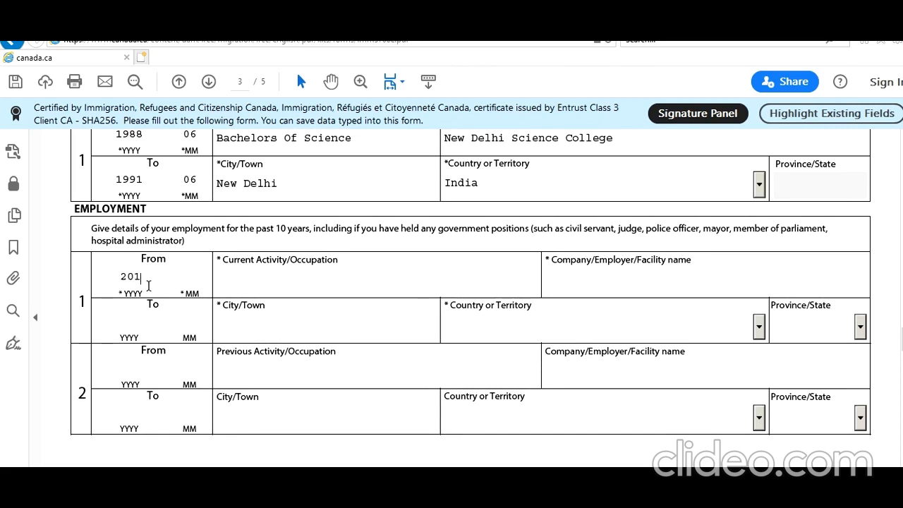
type("101")
left_click(305, 282)
type("School ")
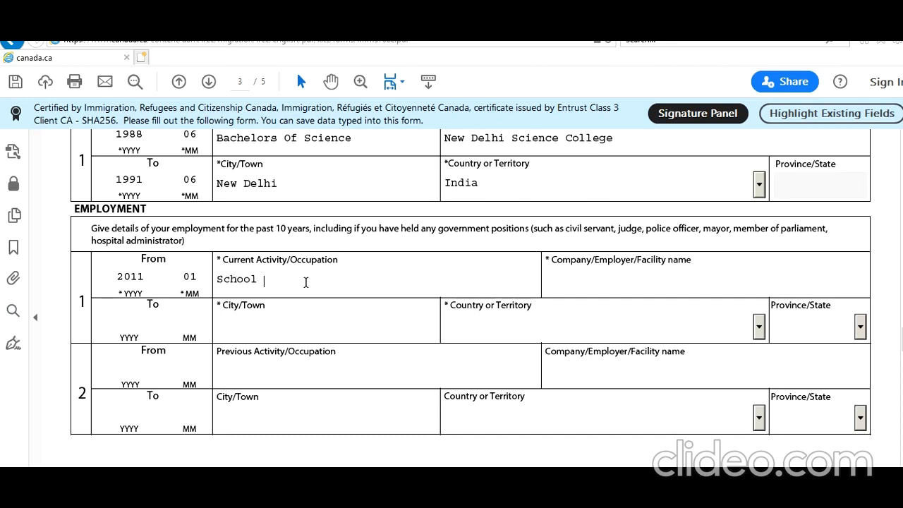
type("Teacher")
Enter "New Delhi School" as the employer in the first employment record.
left_click(665, 284)
type("NEw Delhi")
key("BackSpace")
key("BackSpace")
key("BackSpace")
key("BackSpace")
key("BackSpace")
key("BackSpace")
key("BackSpace")
key("BackSpace")
type("ew Delhi School")
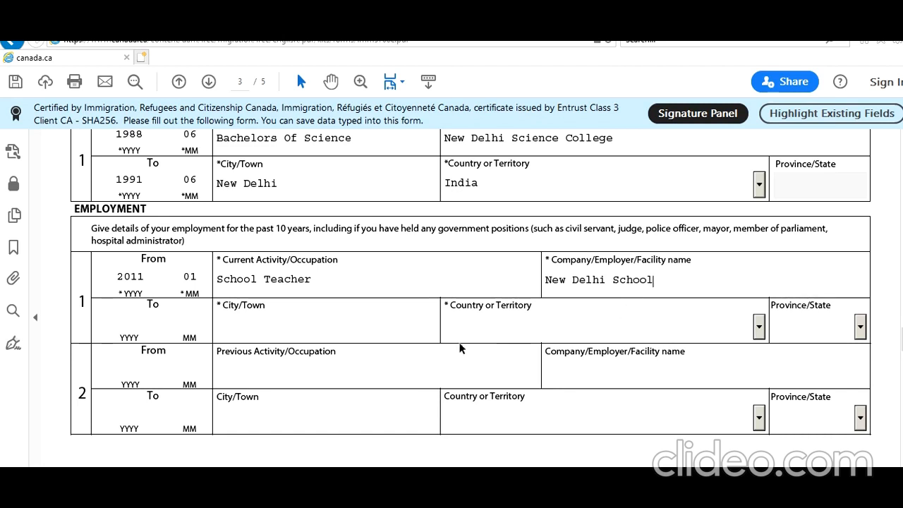
Set the city of the first employment record to New Delhi and the country to India.
left_click(365, 331)
type("New Delhi")
key("Tab")
type("India")
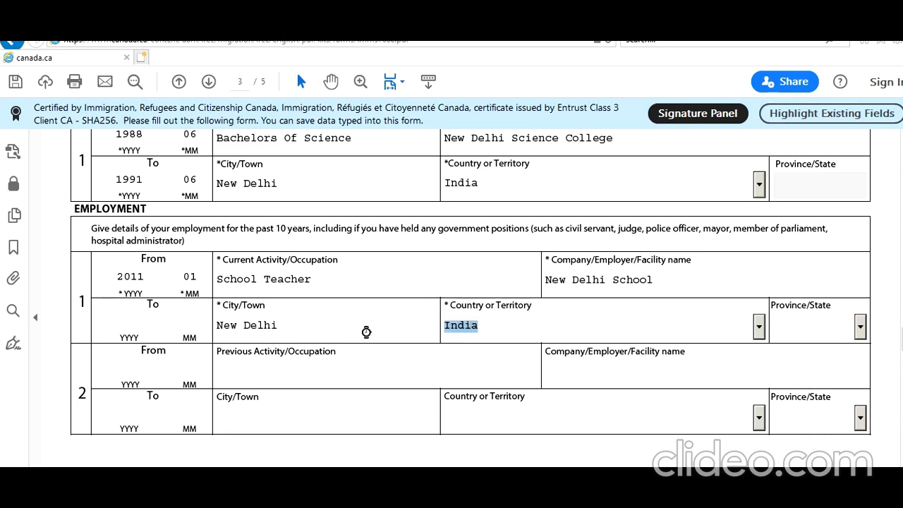
key("Tab")
Set the end date of the first employment record to 2020-07.
left_click(135, 316)
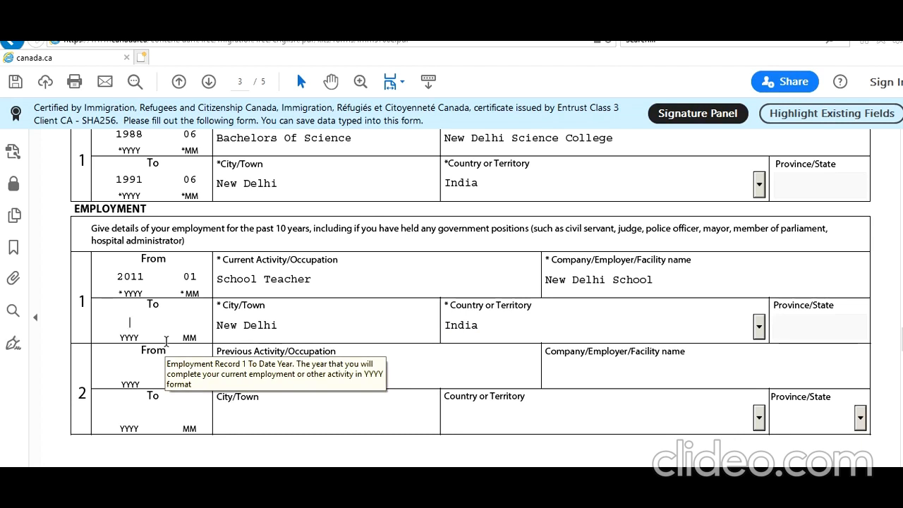
type("2020 ")
type("0")
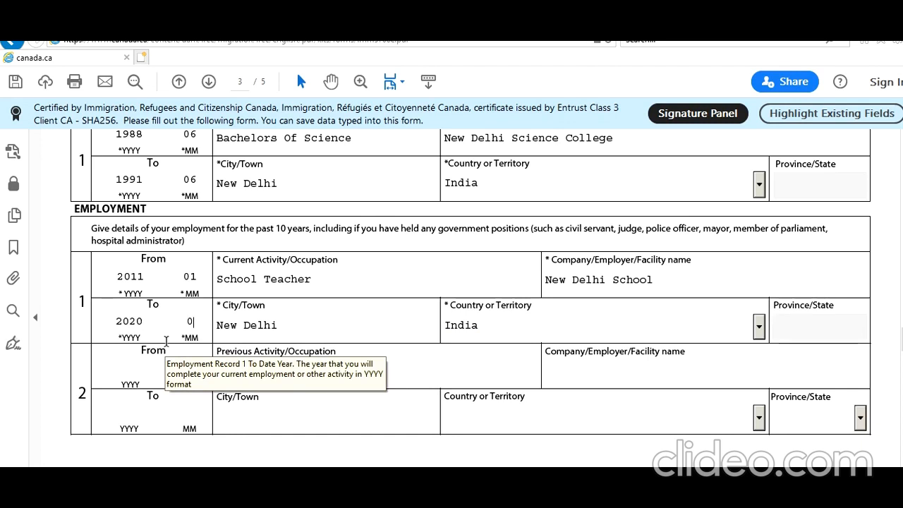
type("7")
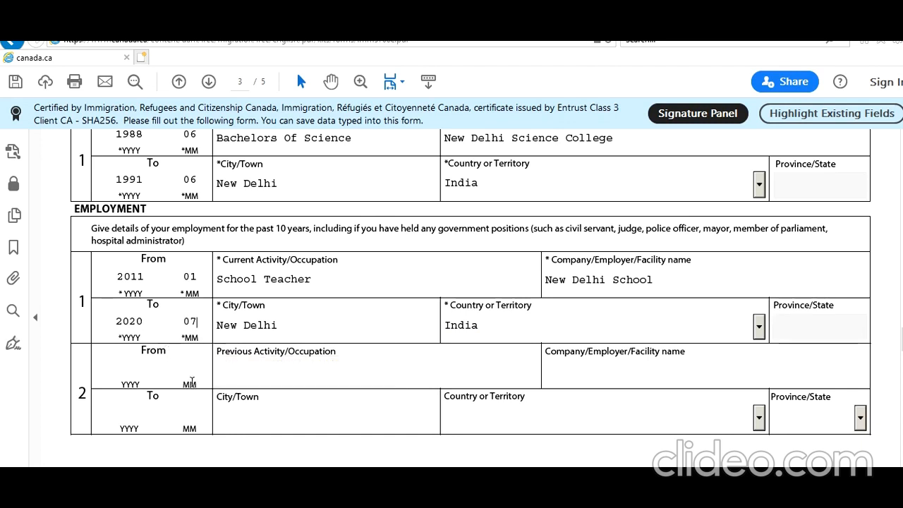
Answer No to background questions 1a on tuberculosis and 1b on physical or mental disorders.
scroll(182, 377, "down", 5)
scroll(181, 386, "down", 9)
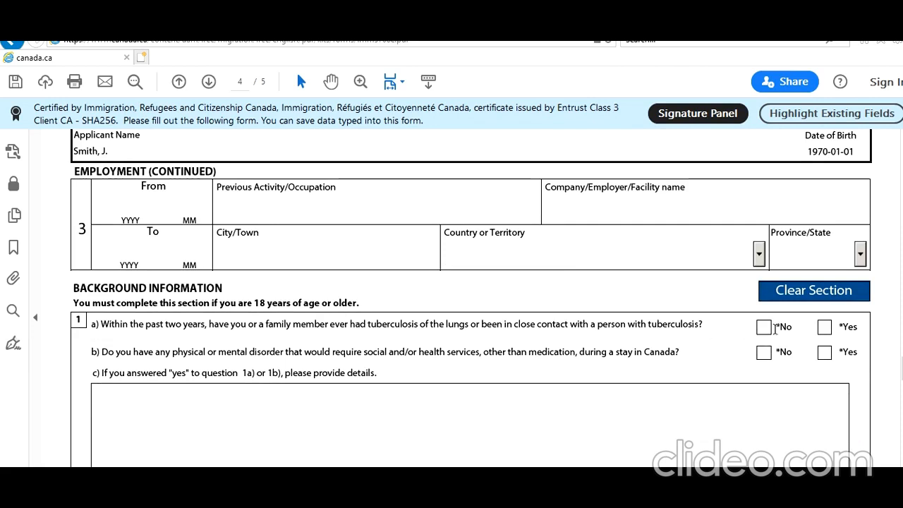
left_click(763, 327)
left_click(764, 352)
Answer No to background questions 2a and 2b, and Yes to 2c on previous applications to enter or remain in Canada.
scroll(602, 360, "down", 3)
scroll(602, 359, "down", 3)
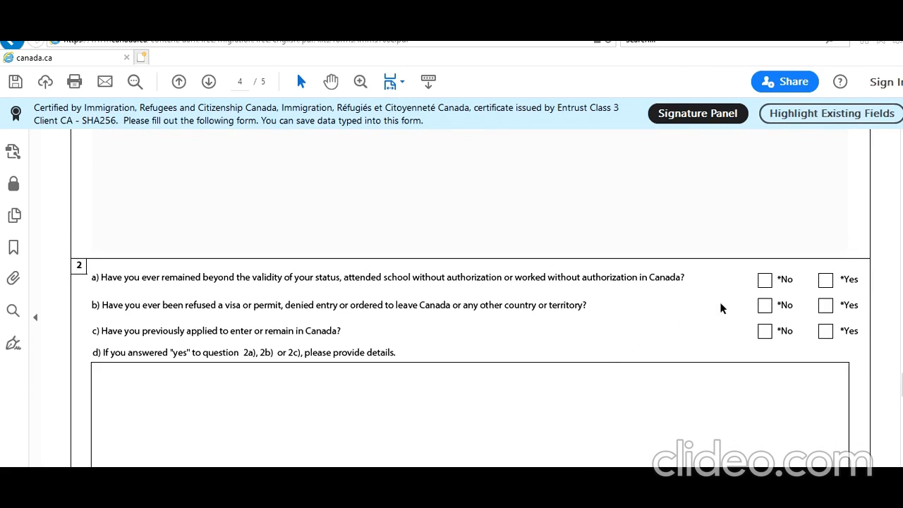
left_click(768, 284)
left_click(765, 305)
left_click(826, 331)
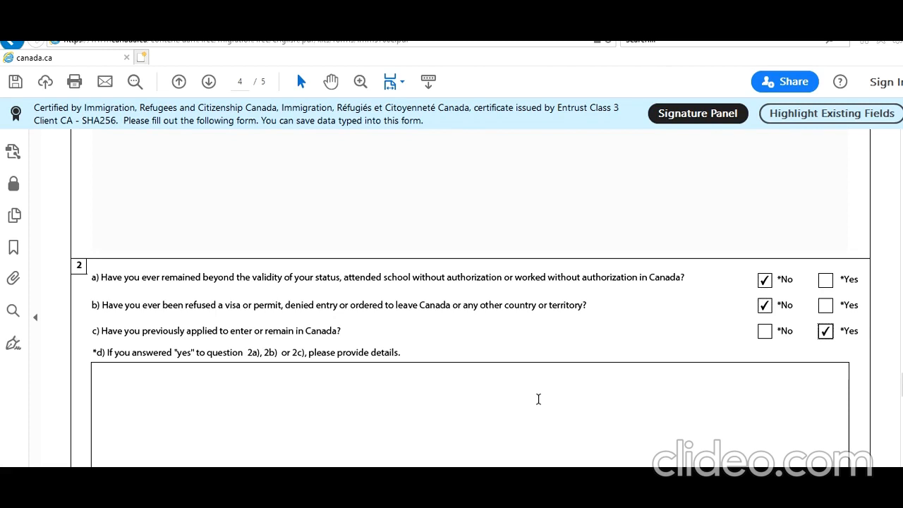
Begin the details for question 2 with "I applied visitor visa" followed by the visa application number.
scroll(539, 400, "down", 1)
scroll(539, 400, "down", 1)
left_click(536, 340)
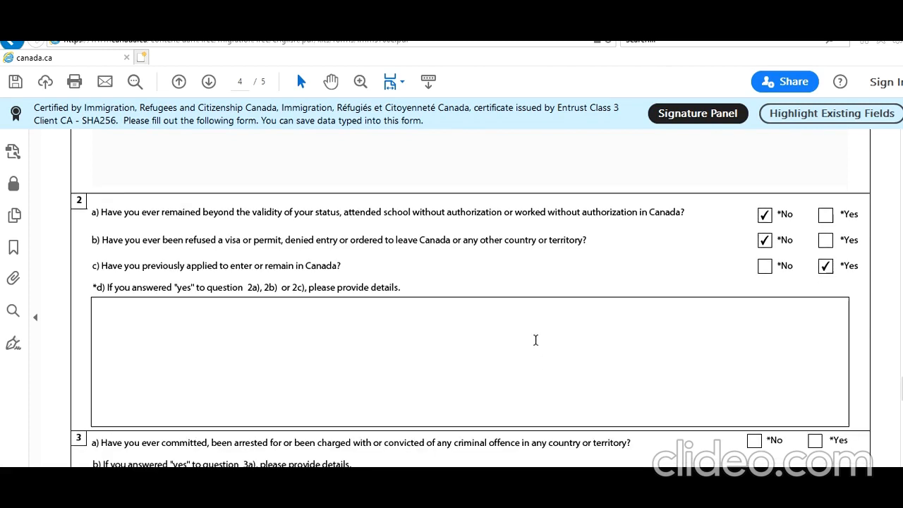
type("He applie")
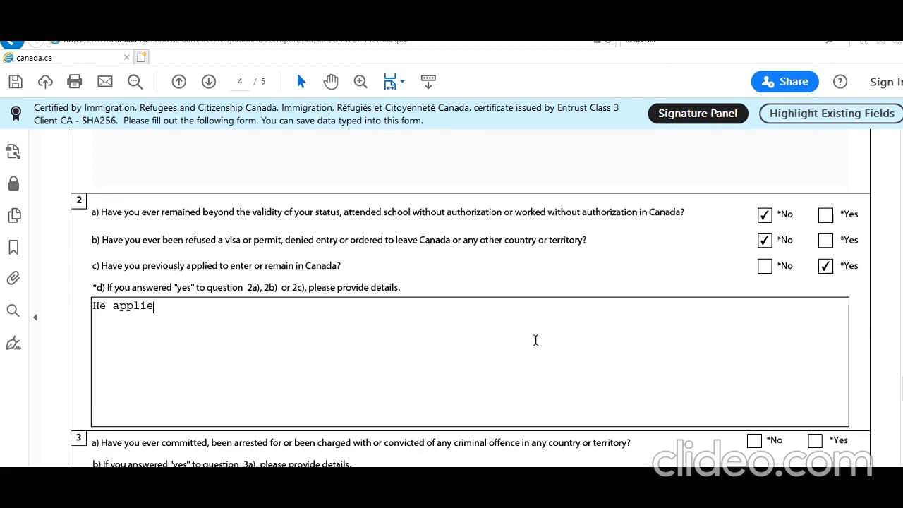
type("d vis")
key("BackSpace")
key("BackSpace")
key("BackSpace")
key("BackSpace")
key("BackSpace")
key("BackSpace")
key("BackSpace")
key("BackSpace")
key("BackSpace")
key("BackSpace")
key("BackSpace")
key("BackSpace")
key("BackSpace")
key("BackSpace")
type("I ap")
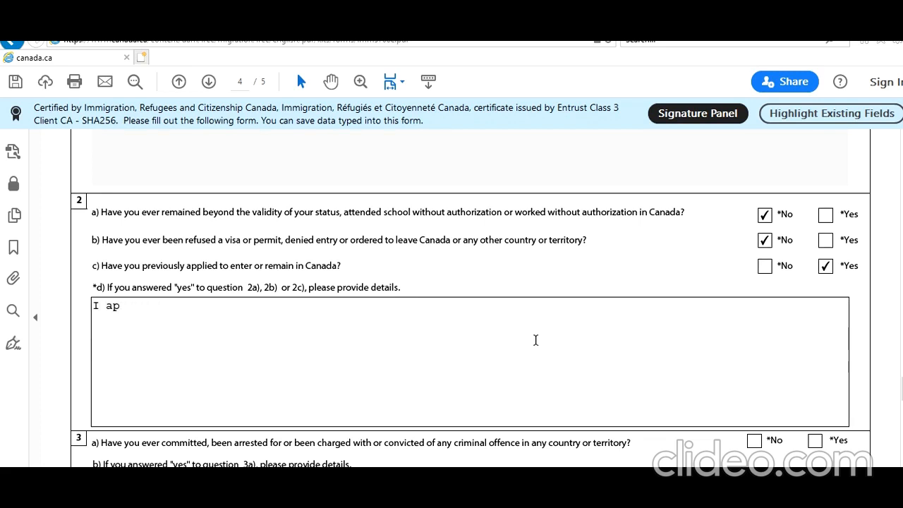
type("plied visiot")
type(" visa")
key("BackSpace")
key("BackSpace")
key("BackSpace")
key("BackSpace")
key("BackSpace")
key("BackSpace")
type("visa V676767676 O")
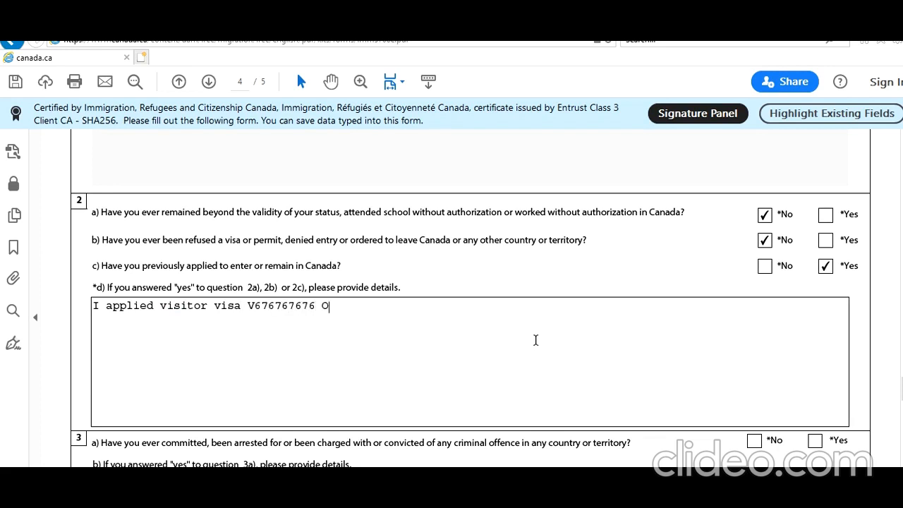
type("n 1 St Aug 2020 and was granted on 15th Ausgust")
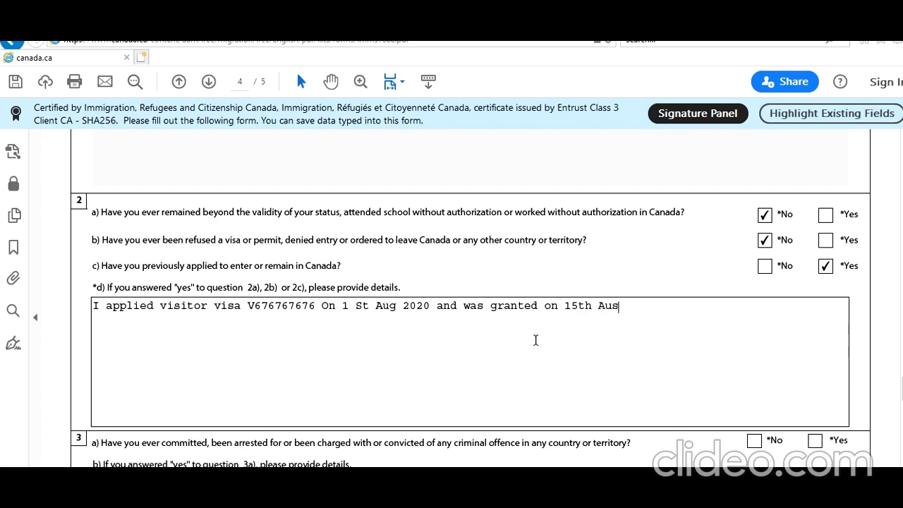
Complete the question 2 details with "On 1 St Aug 2020 and was granted on 15th August 2020.".
key("BackSpace")
key("BackSpace")
key("BackSpace")
key("BackSpace")
key("BackSpace")
type("gust 2020")
Answer No to background questions 3a on criminal offences and 4a on military or police service.
scroll(531, 341, "down", 3)
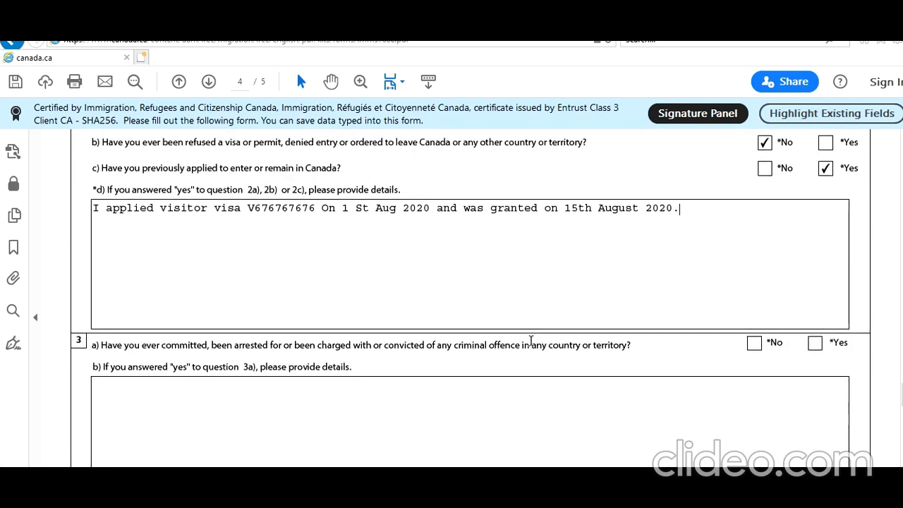
left_click(754, 343)
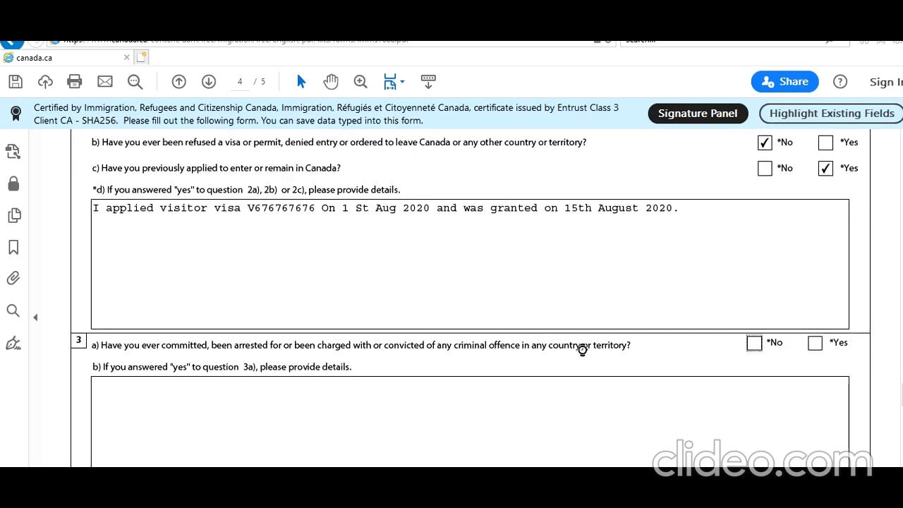
scroll(583, 346, "down", 5)
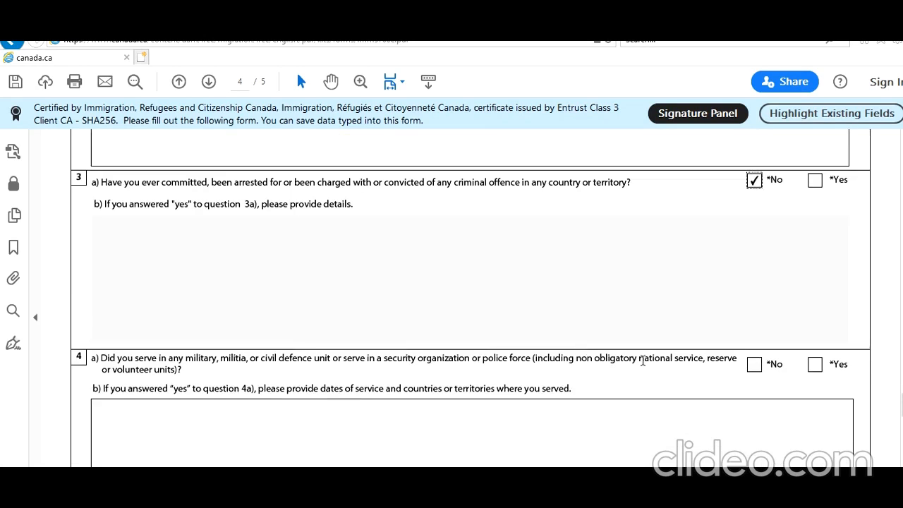
left_click(754, 364)
Answer No to background questions 5 on violent or criminal organizations and 6 on ill treatment of prisoners or civilians.
scroll(670, 369, "down", 4)
scroll(669, 369, "down", 7)
scroll(669, 368, "down", 1)
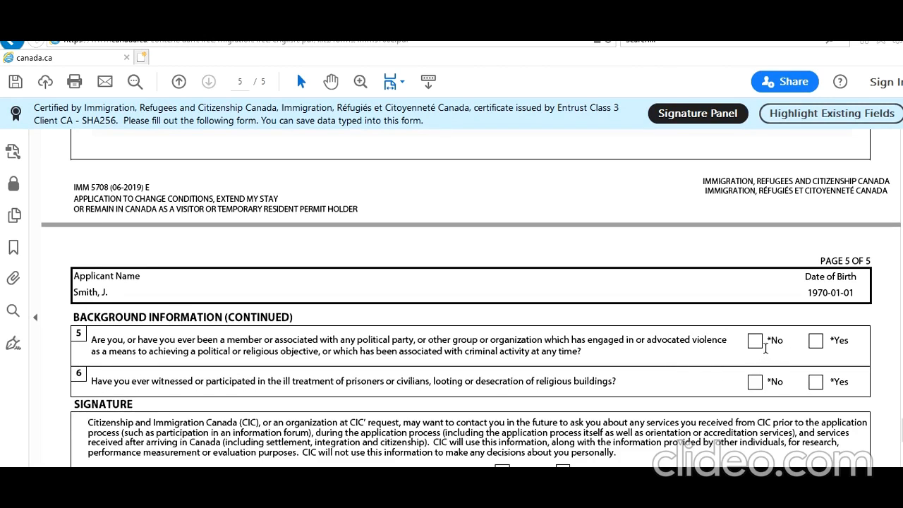
left_click(755, 341)
left_click(756, 384)
Answer Yes to the consent to be contacted by CIC in the future in the Signature section.
scroll(661, 388, "down", 2)
left_click(566, 409)
scroll(599, 357, "down", 4)
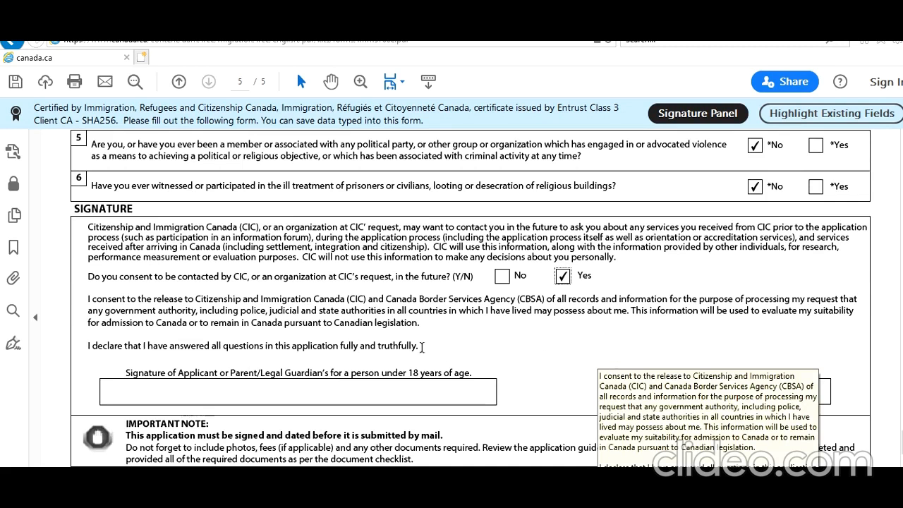
Set the signature date of the application to 2021-01-17.
scroll(419, 348, "down", 2)
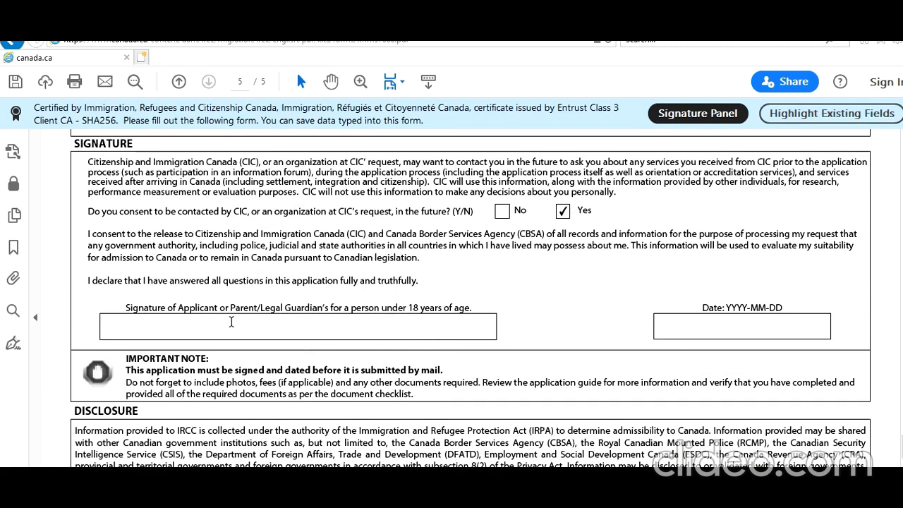
left_click(811, 328)
left_click(837, 327)
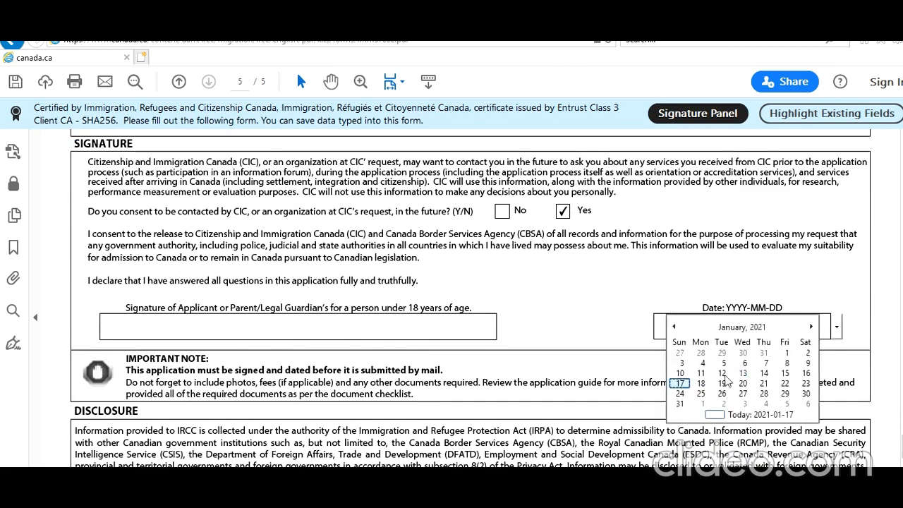
left_click(681, 383)
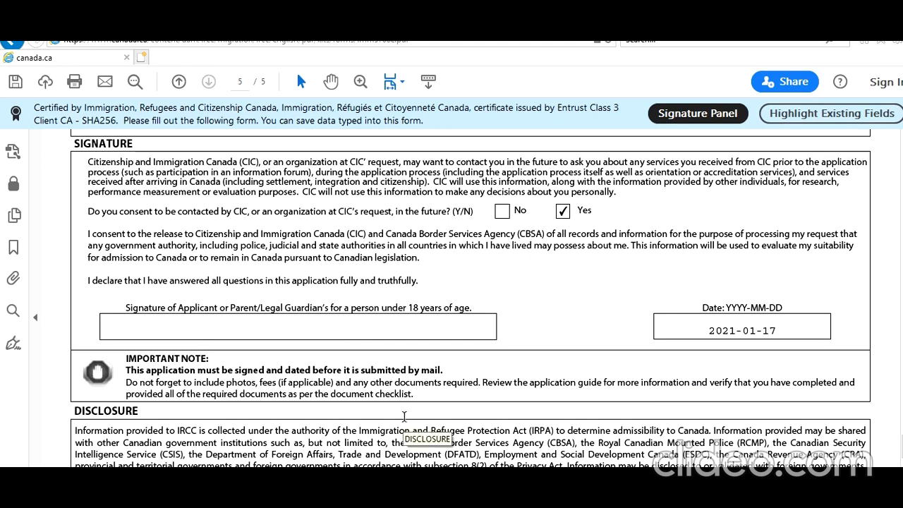
Validate the completed IMM5708 form and dismiss the validation message.
scroll(404, 416, "down", 3)
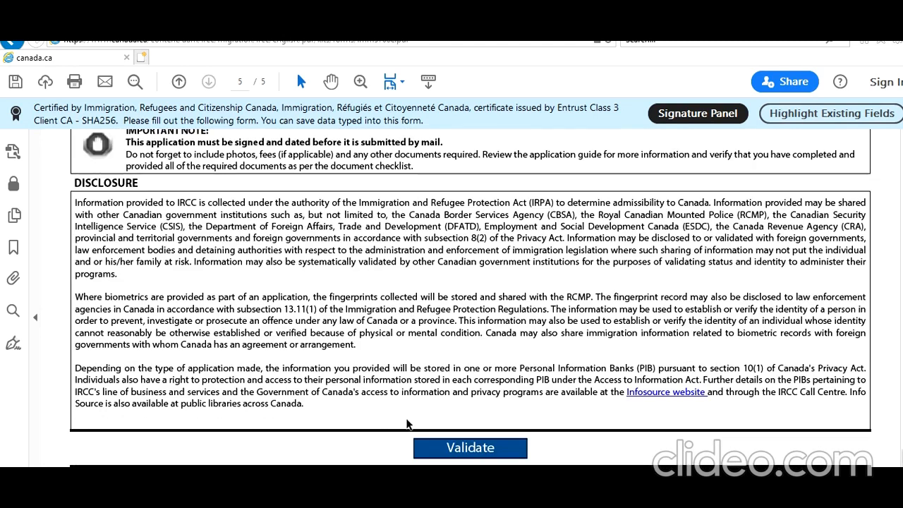
left_click(467, 455)
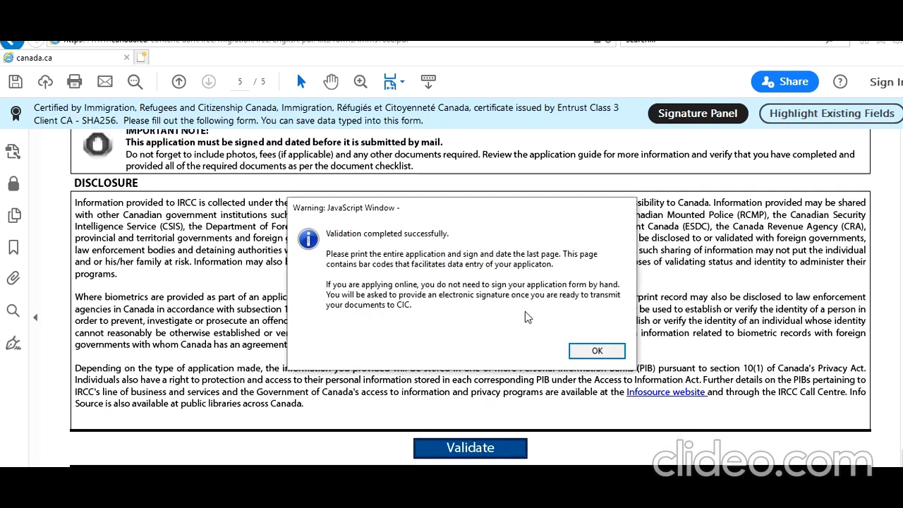
left_click(597, 350)
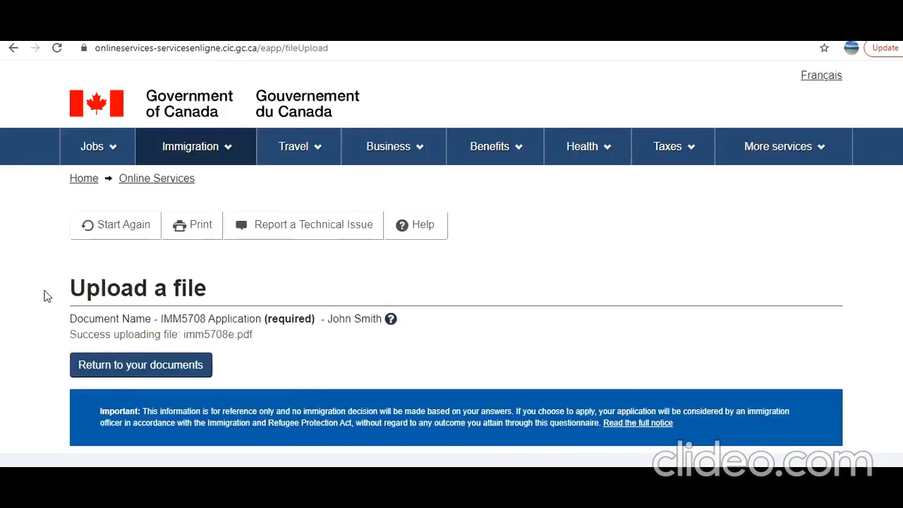
Return from the imm5708e.pdf upload page to the document checklist and go to the supporting documents.
left_click(134, 373)
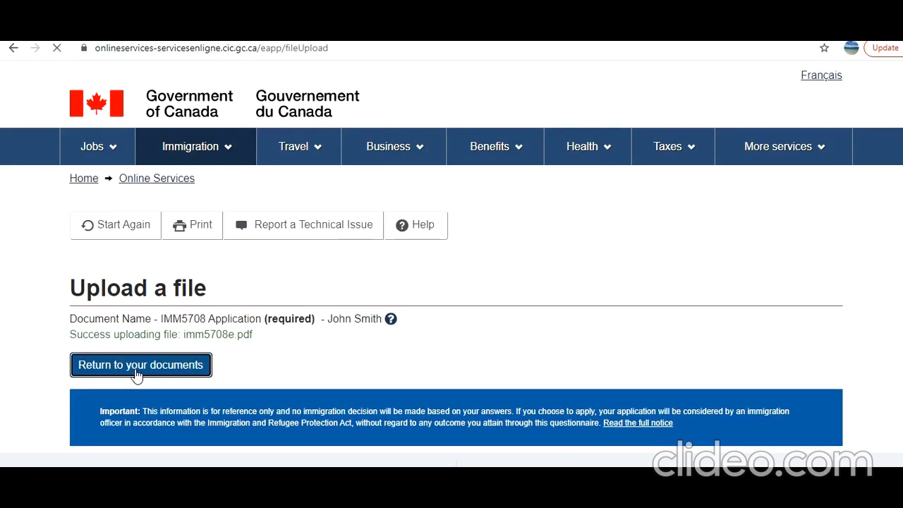
scroll(163, 370, "down", 7)
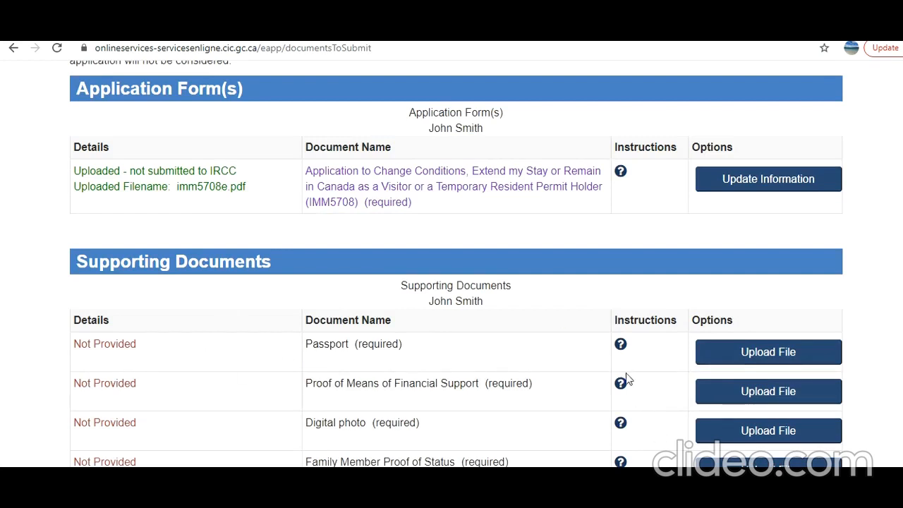
scroll(624, 431, "down", 2)
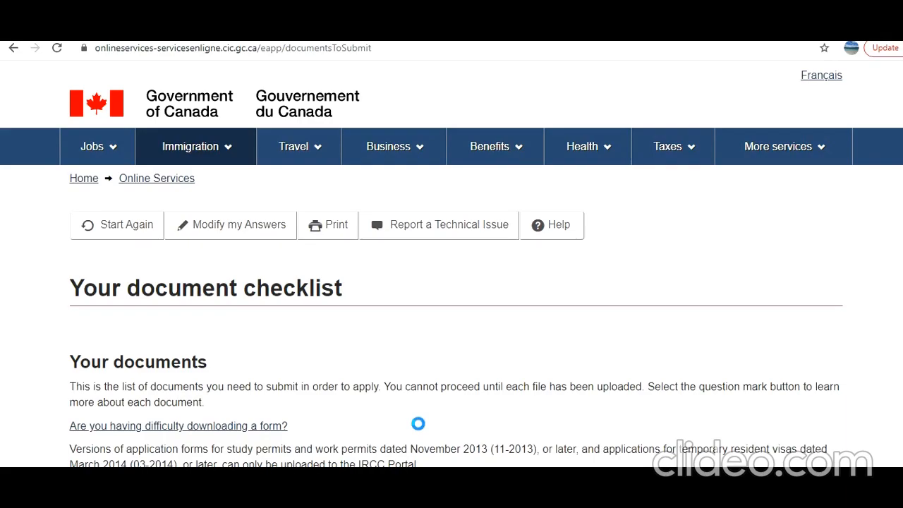
key("alt+Tab")
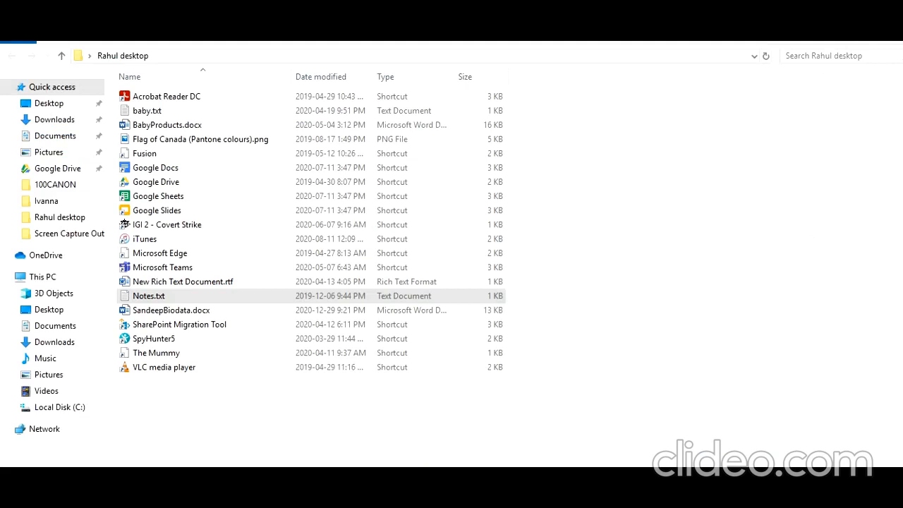
key("alt+Tab")
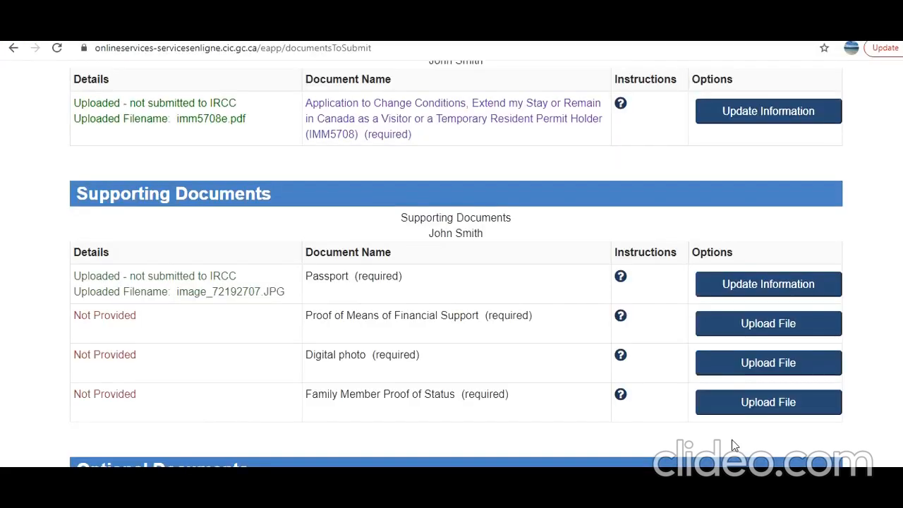
Read the instructions for the Proof of Means of Financial Support document, then close them.
left_click(621, 317)
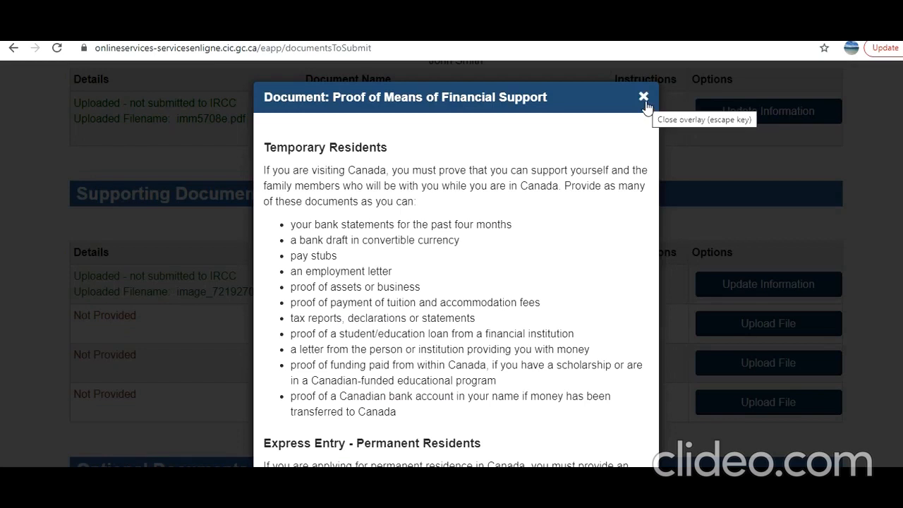
left_click(644, 97)
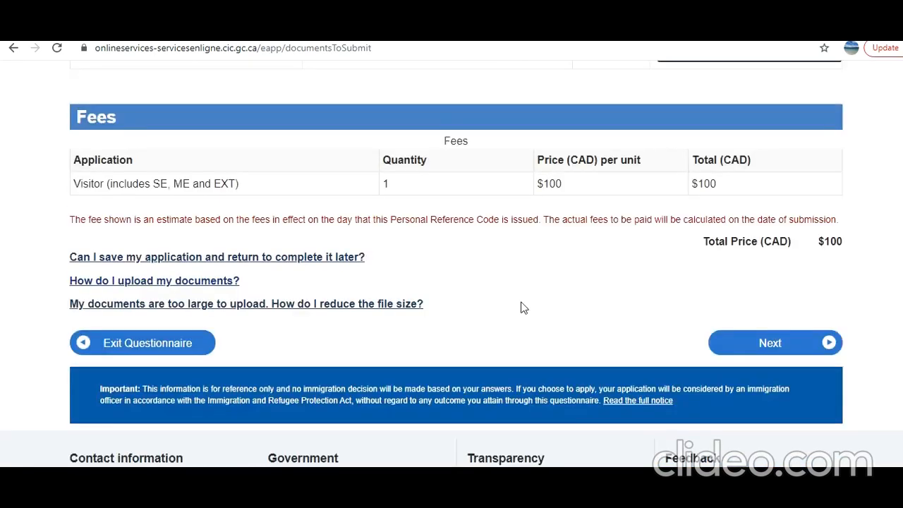
Review the uploaded supporting documents, the optional documents and the fees in the document checklist.
scroll(474, 268, "up", 6)
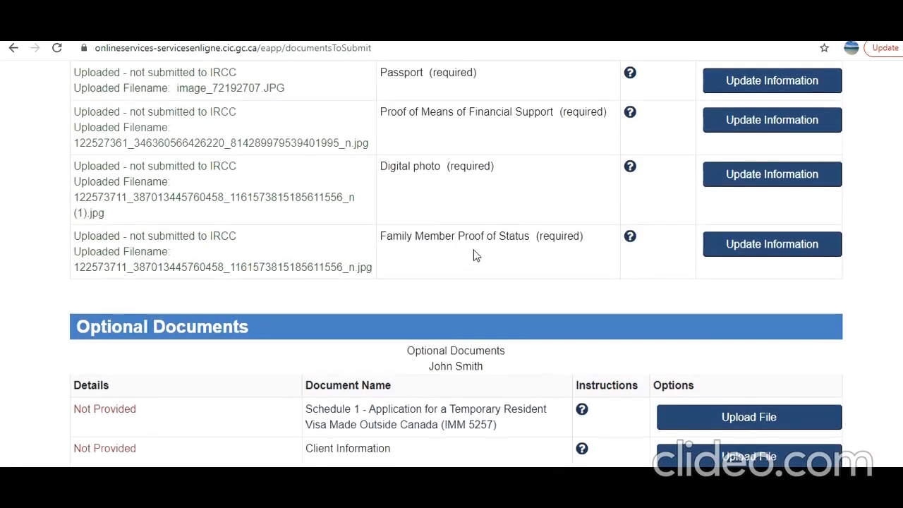
scroll(475, 257, "up", 2)
scroll(475, 254, "down", 4)
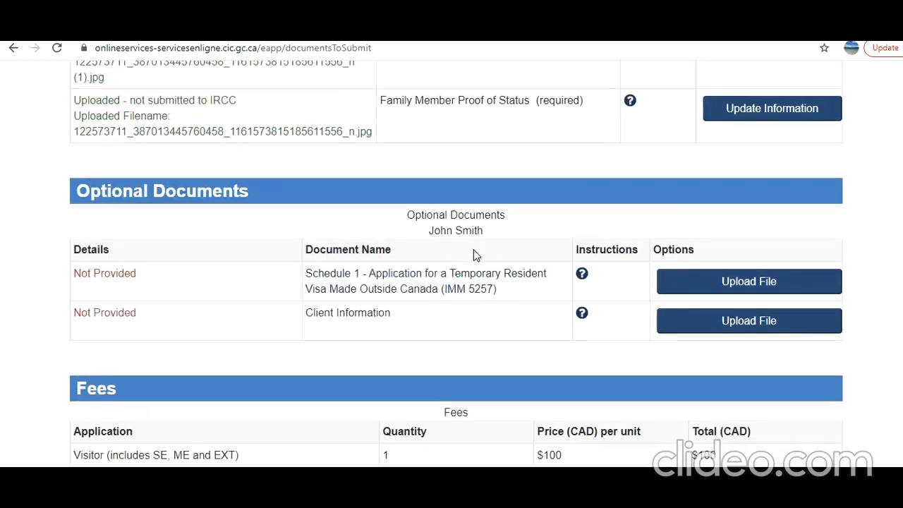
scroll(474, 254, "down", 2)
scroll(473, 255, "up", 1)
scroll(455, 190, "down", 1)
scroll(554, 242, "down", 1)
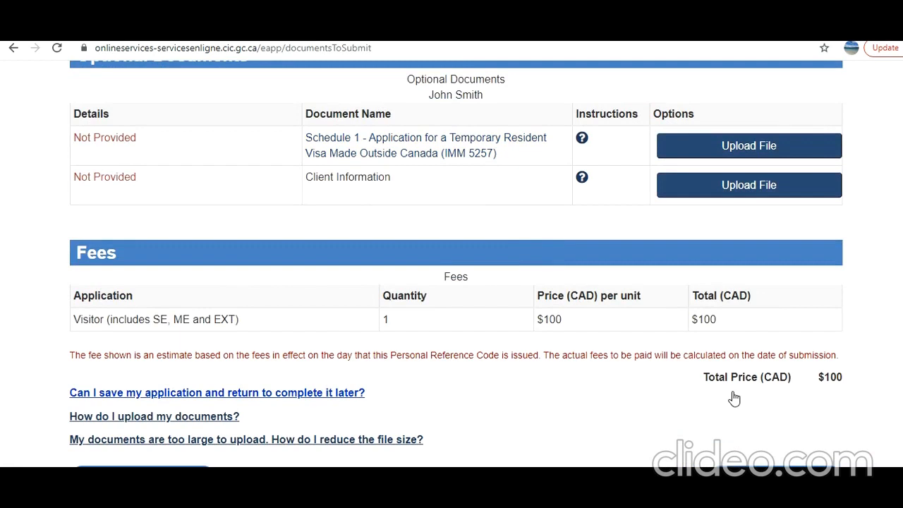
scroll(547, 293, "up", 1)
scroll(545, 293, "up", 2)
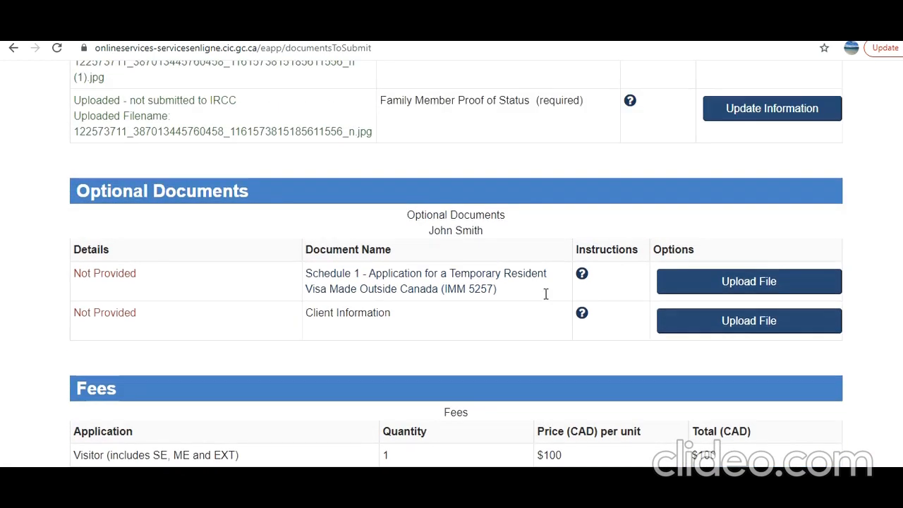
scroll(546, 294, "down", 3)
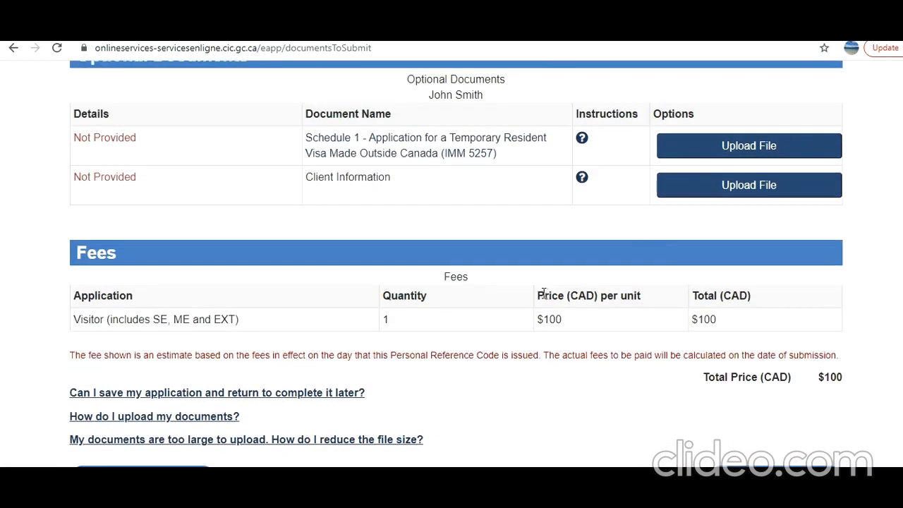
scroll(545, 295, "up", 5)
scroll(543, 292, "down", 10)
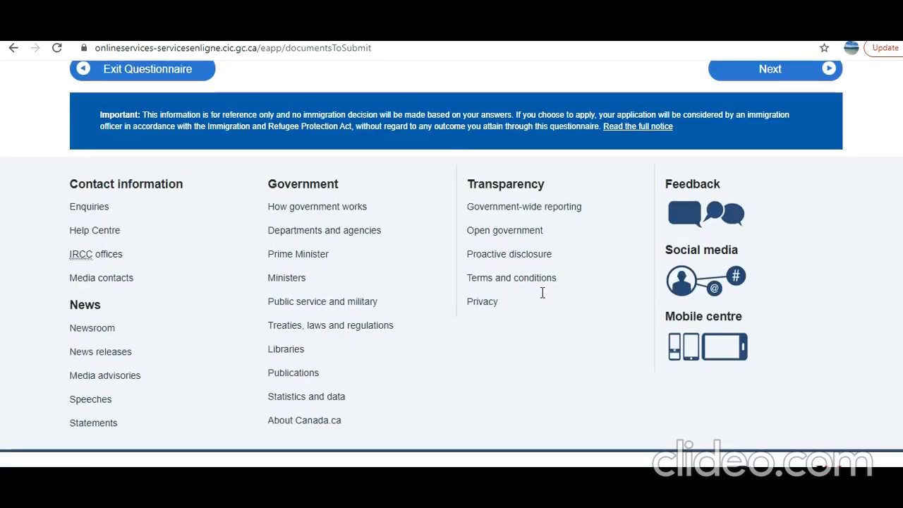
scroll(540, 293, "up", 2)
scroll(554, 222, "up", 6)
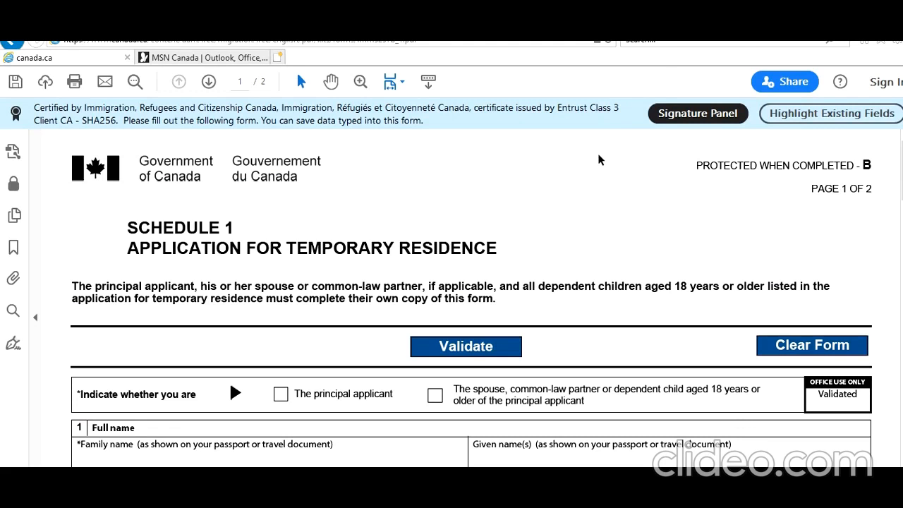
In the Schedule 1 form, mark the person as the principal applicant and enter their family and given names.
scroll(597, 163, "down", 2)
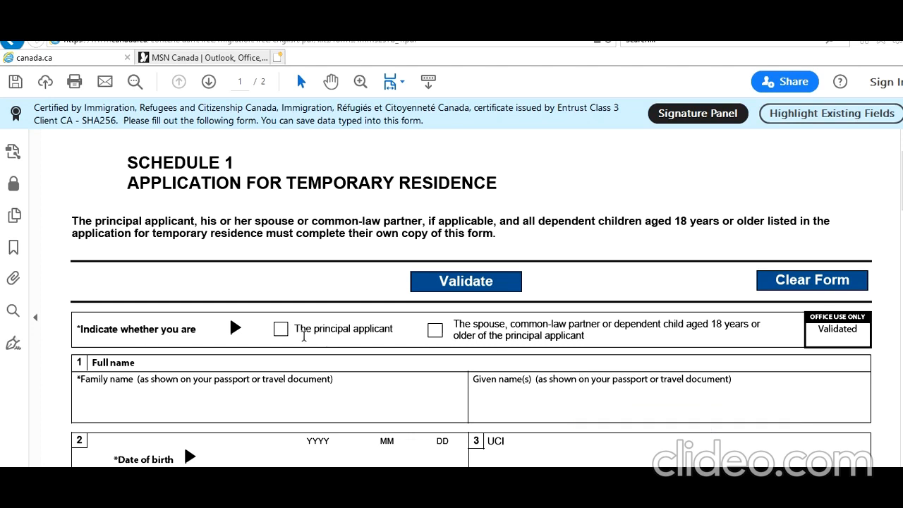
left_click(281, 331)
scroll(277, 399, "down", 1)
left_click(278, 359)
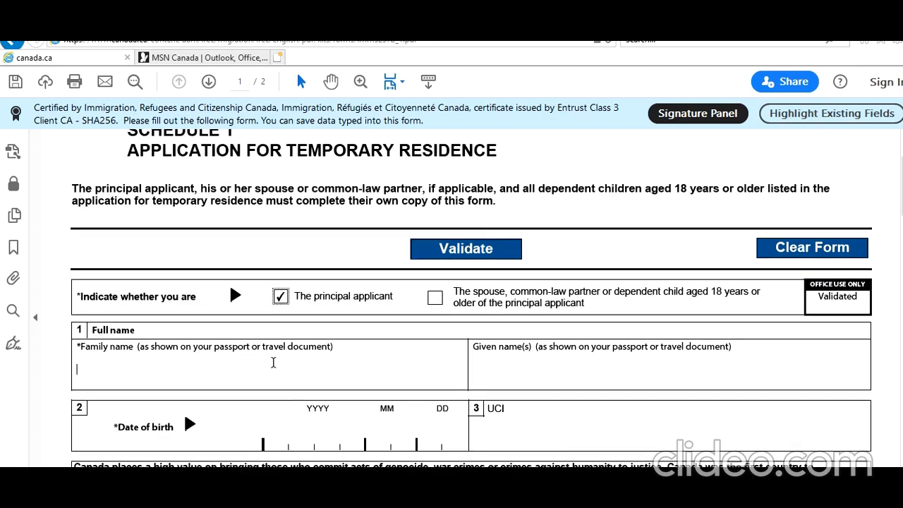
type("SMITH")
key("BackSpace")
key("BackSpace")
key("BackSpace")
key("BackSpace")
type("mith")
key("Tab")
type("John")
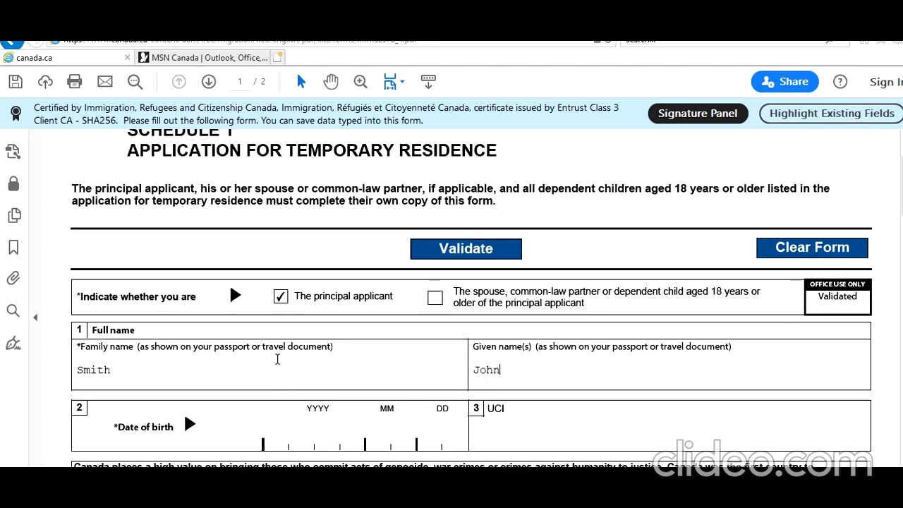
Enter the applicant's date of birth and UCI number in fields 2 and 3.
key("Tab")
type("19")
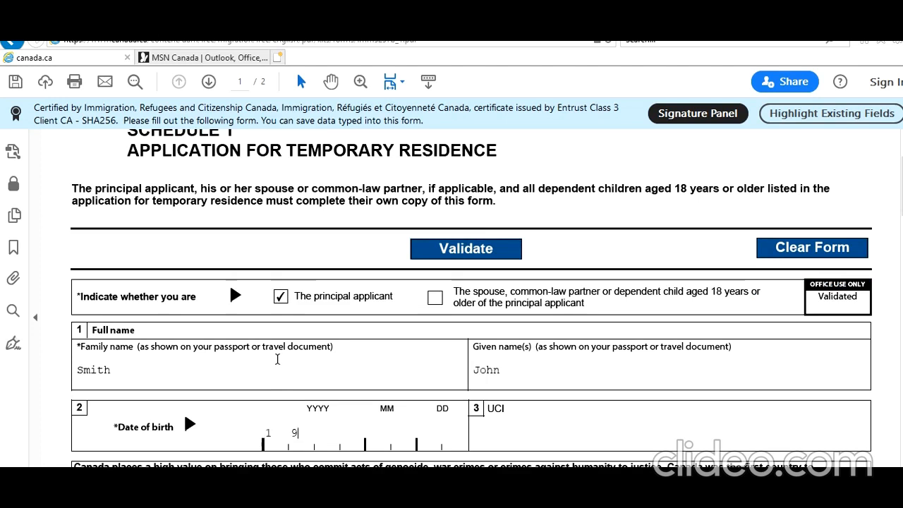
type("700101")
type("7878787")
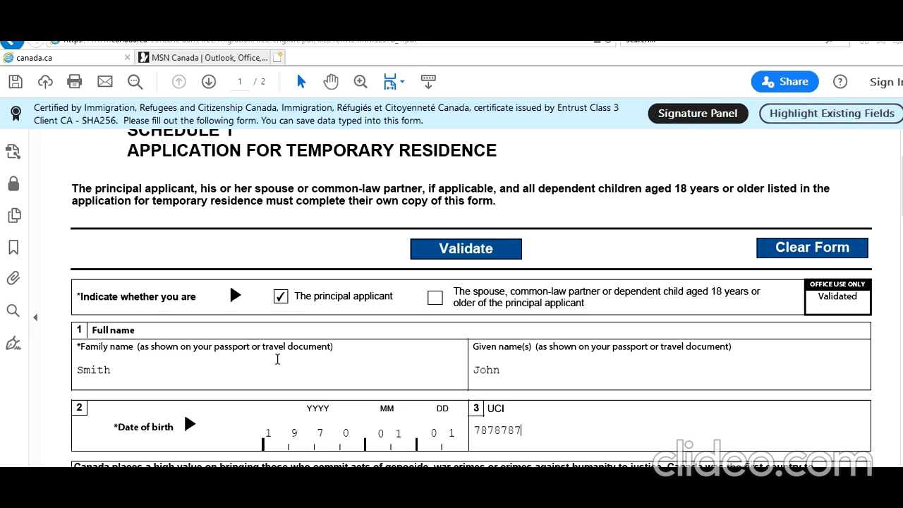
type("8")
Answer No to Schedule 1 questions 4 on military service and 5 on ill treatment of prisoners or civilians.
scroll(293, 359, "down", 2)
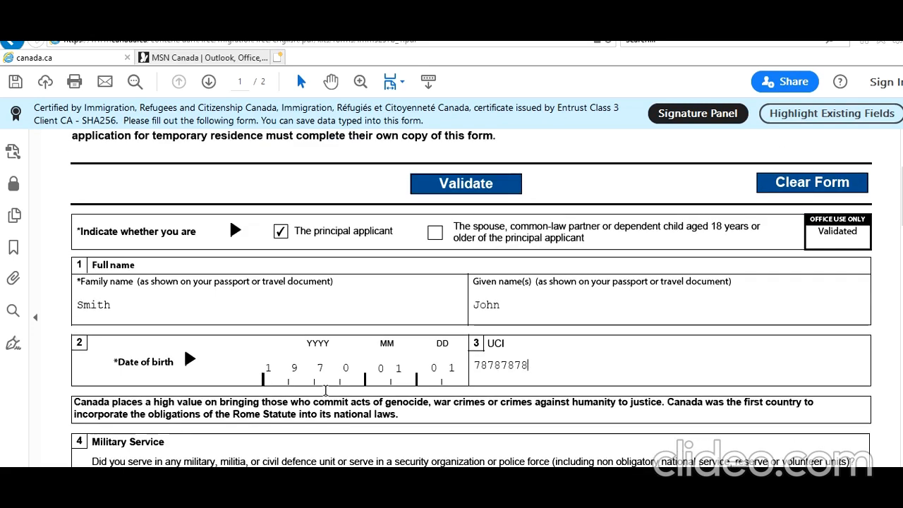
scroll(326, 390, "down", 2)
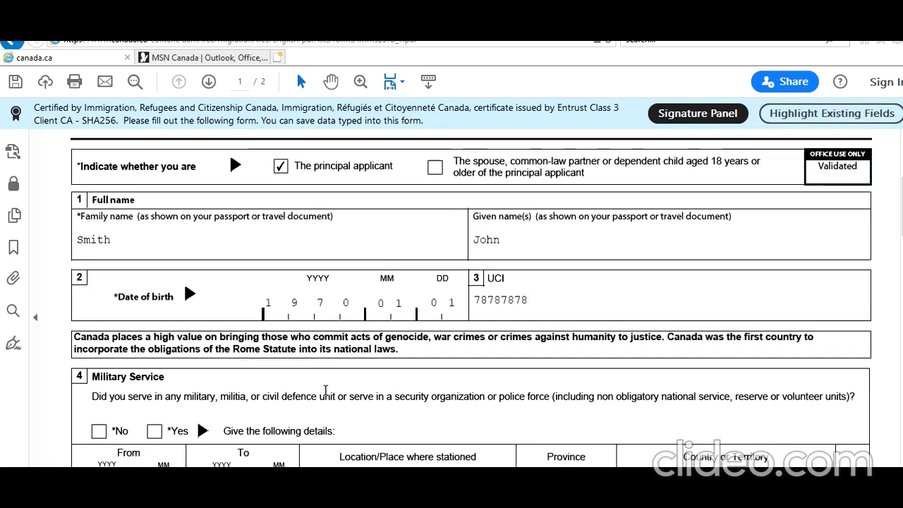
scroll(326, 390, "down", 1)
scroll(326, 390, "down", 1)
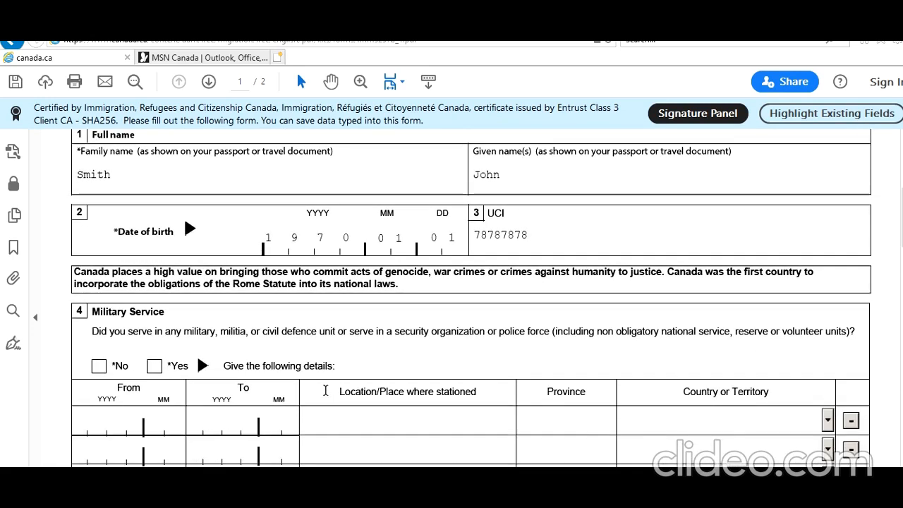
scroll(285, 381, "down", 1)
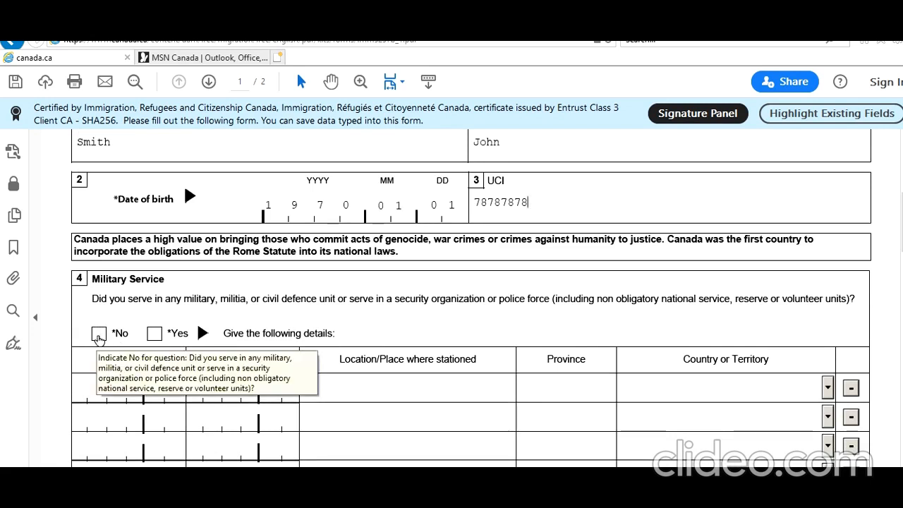
left_click(98, 334)
scroll(112, 341, "down", 2)
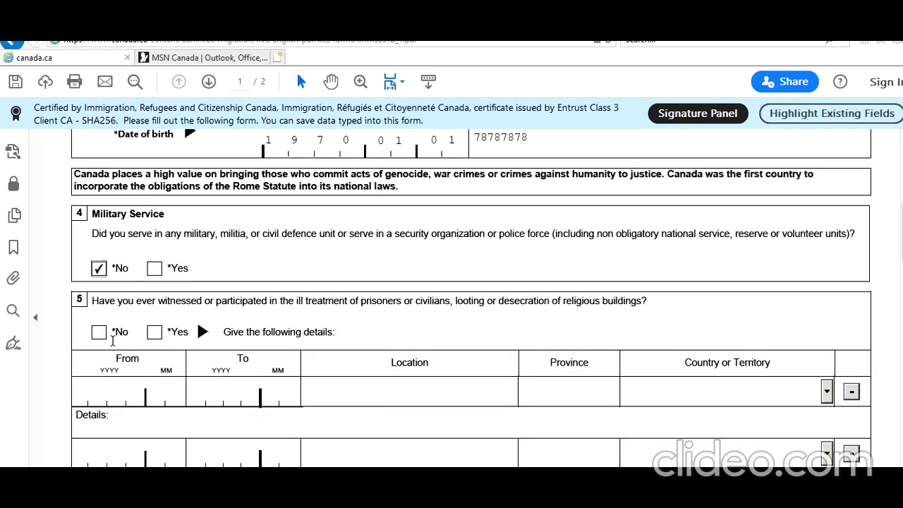
left_click(99, 336)
Answer No to Schedule 1 questions 6 on membership in organizations and 7 on government positions.
scroll(132, 385, "down", 2)
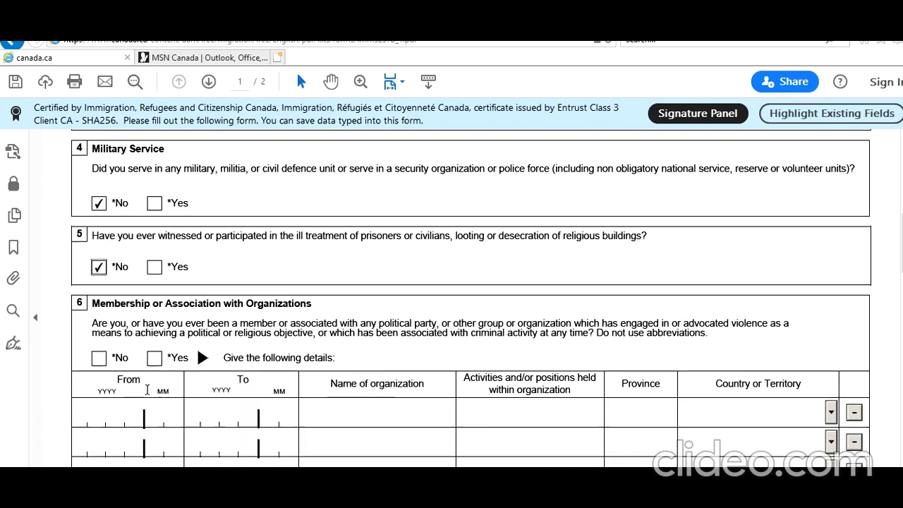
left_click(95, 358)
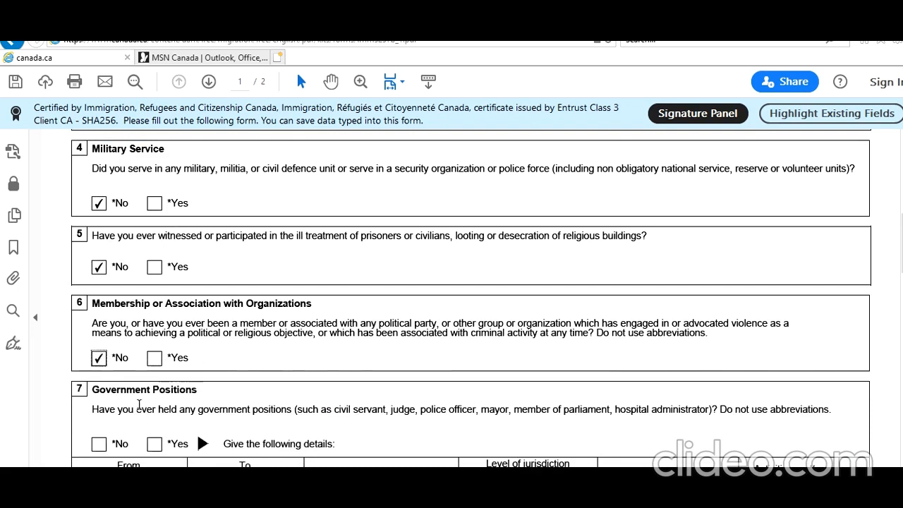
scroll(134, 395, "down", 2)
left_click(100, 378)
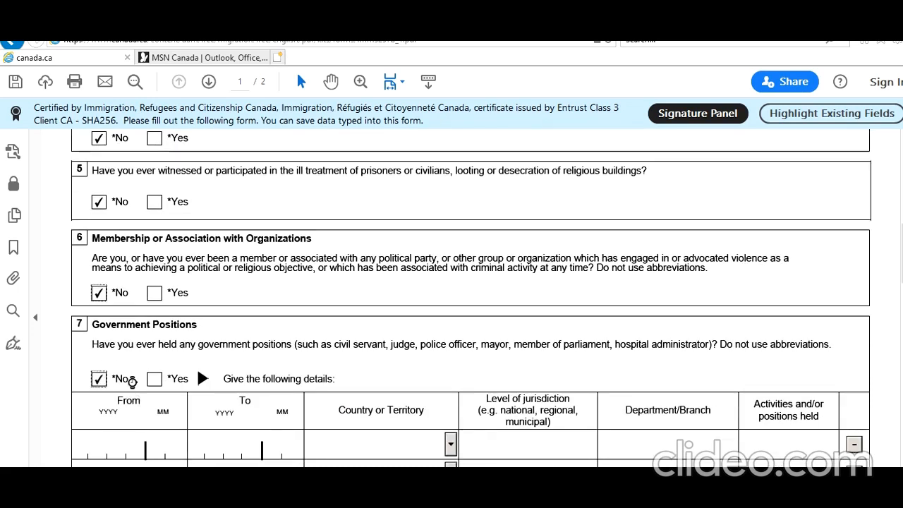
Answer No to Schedule 1 question 8 on previous travel.
scroll(144, 381, "down", 2)
scroll(143, 381, "down", 1)
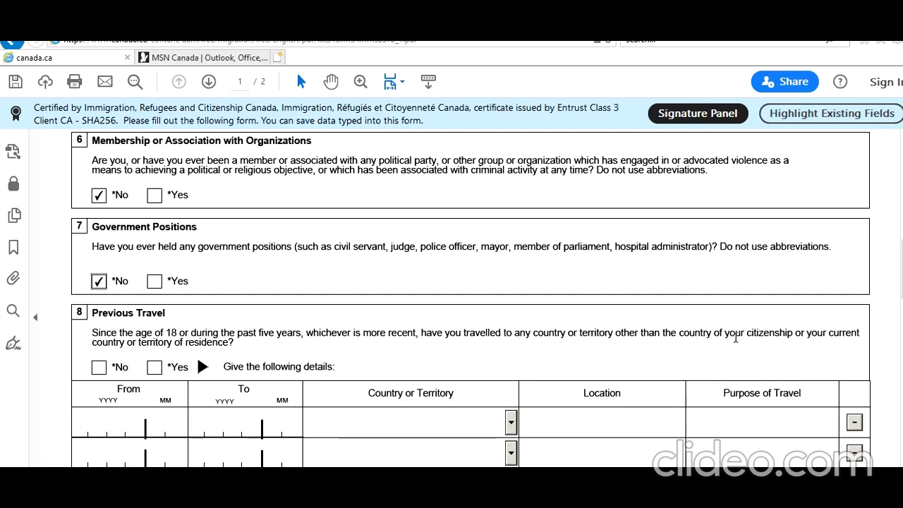
left_click(100, 369)
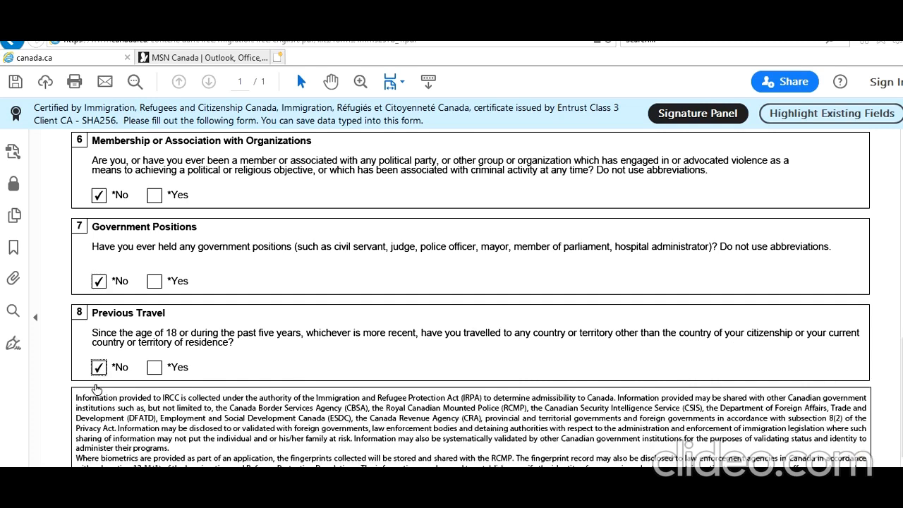
Validate the completed Schedule 1 form and dismiss the validation message.
scroll(150, 402, "down", 3)
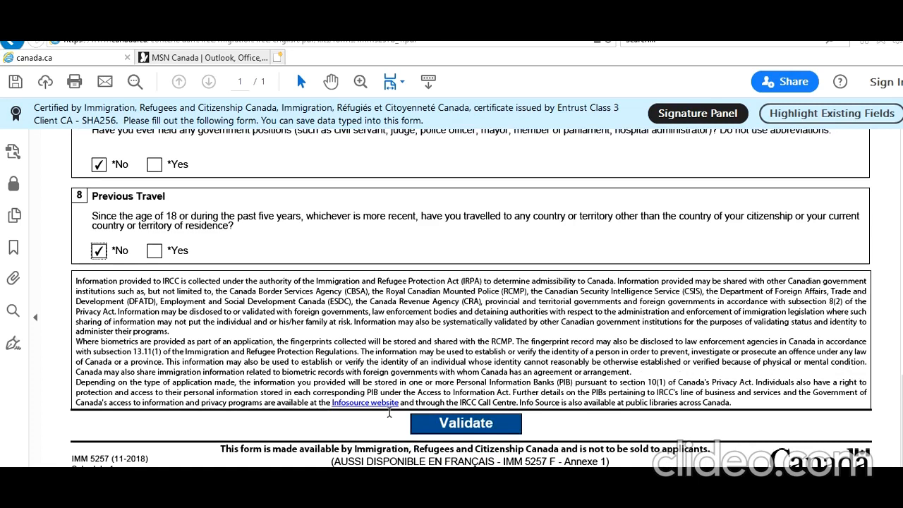
left_click(486, 426)
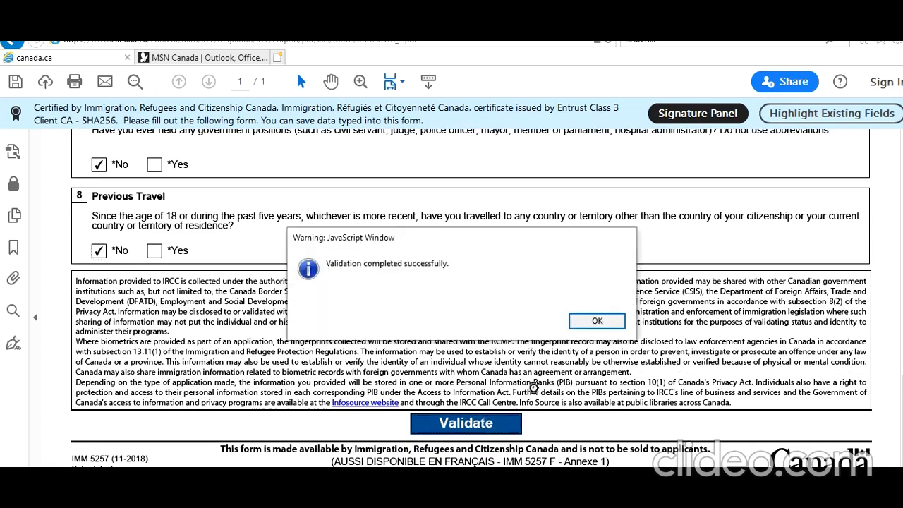
left_click(597, 321)
scroll(566, 416, "up", 10)
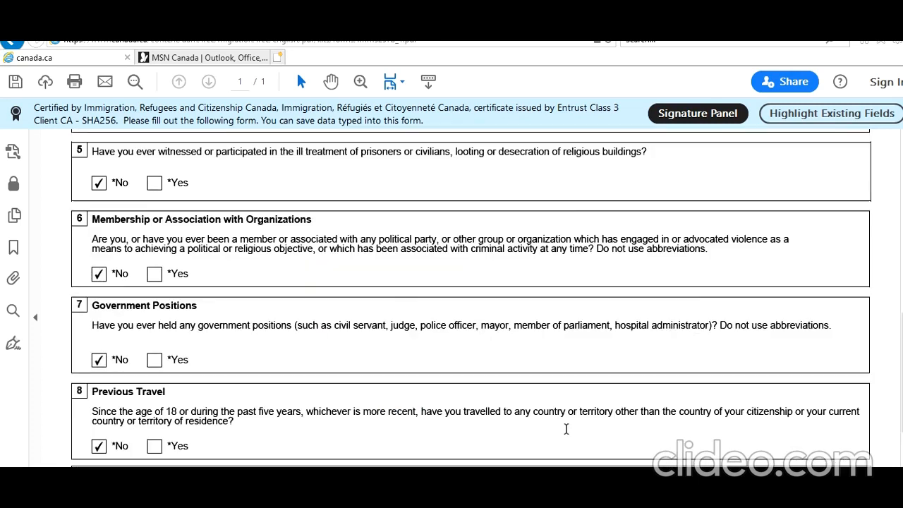
scroll(567, 434, "up", 8)
Check the optional documents and fees on the document checklist, and continue to the declaration and electronic signature page.
scroll(567, 434, "down", 17)
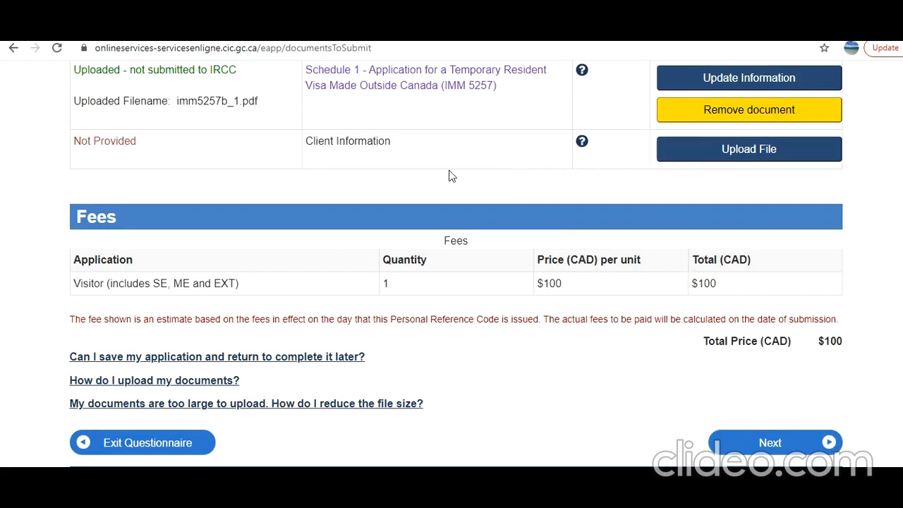
scroll(448, 176, "up", 2)
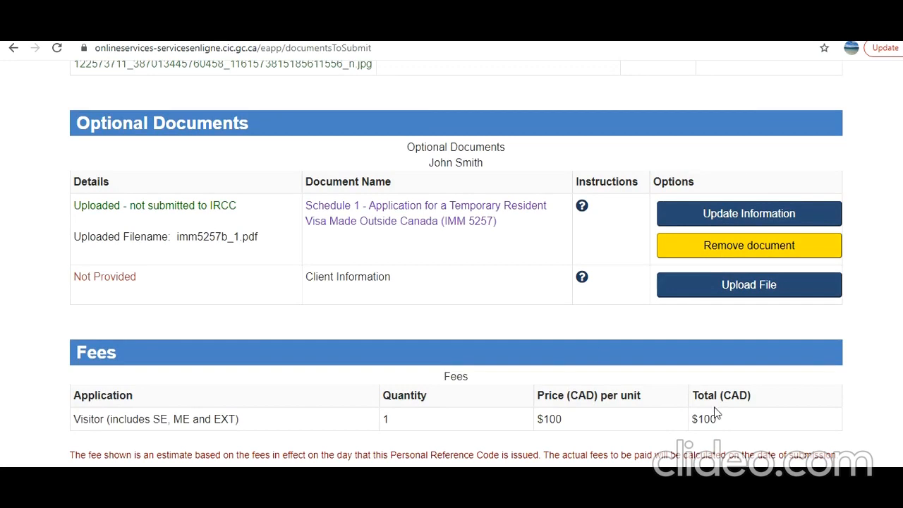
scroll(747, 308, "down", 5)
left_click(787, 238)
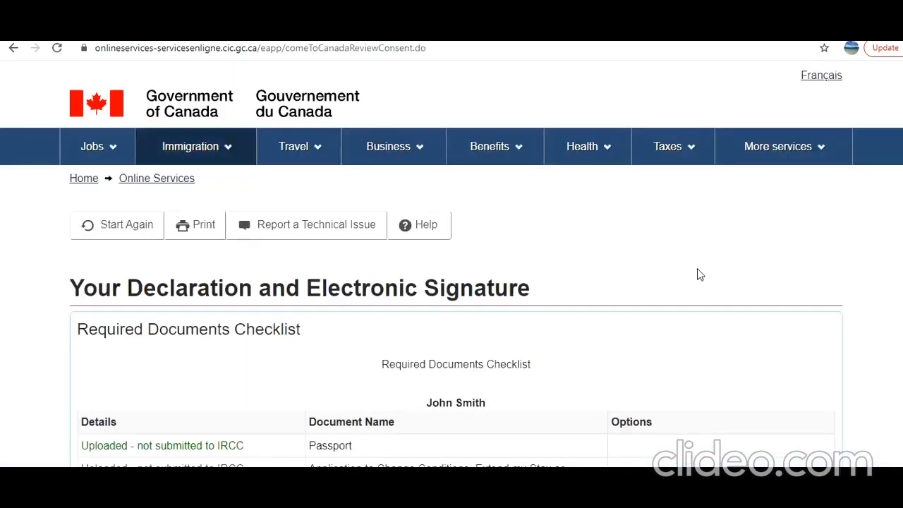
Accept the Declaration of Applicant by choosing "I agree" in the required selection above the signature section.
scroll(700, 273, "down", 8)
scroll(700, 274, "down", 6)
scroll(700, 274, "down", 1)
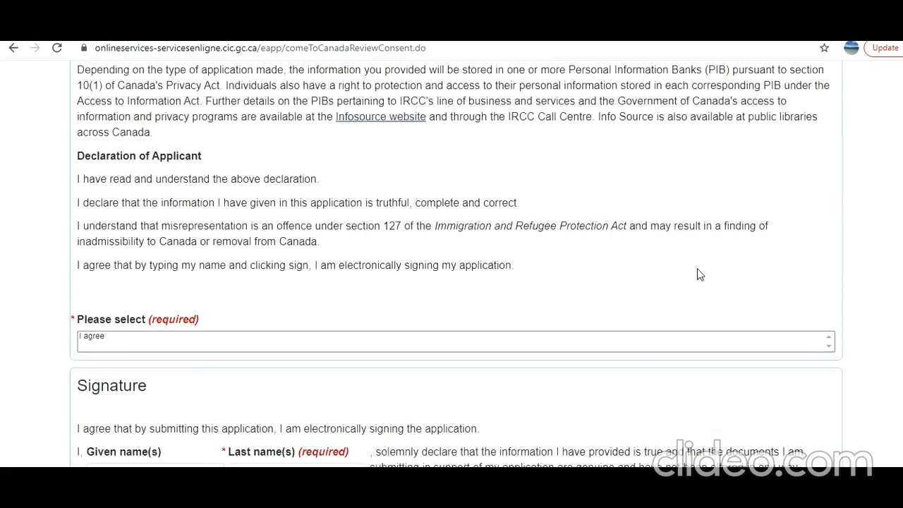
scroll(700, 274, "down", 1)
scroll(700, 273, "down", 1)
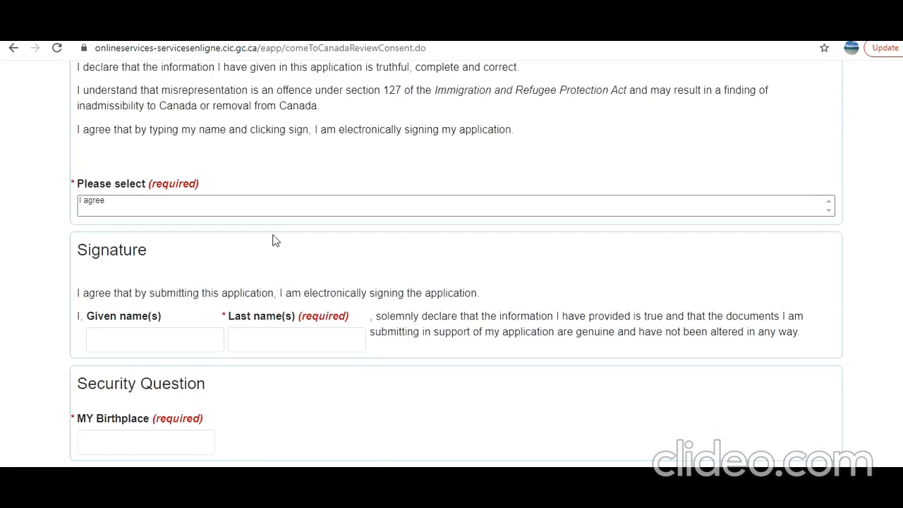
left_click(228, 208)
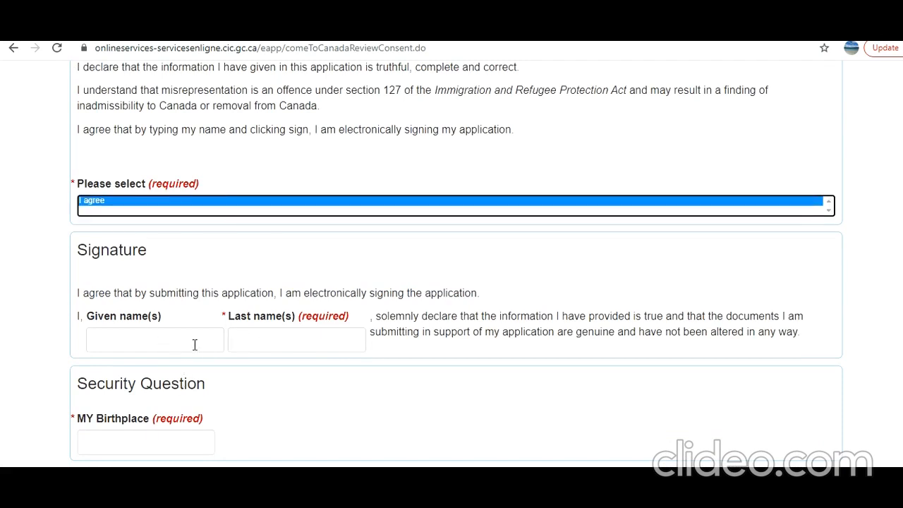
scroll(224, 392, "down", 2)
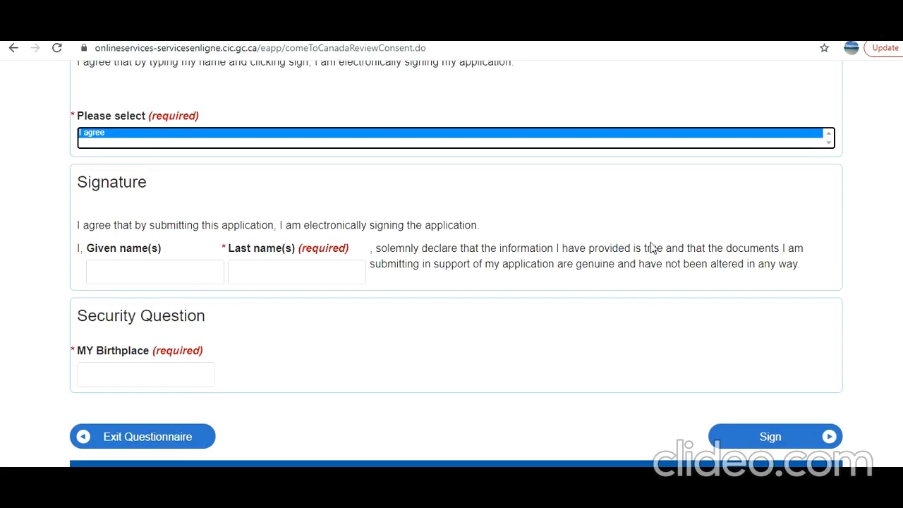
scroll(650, 242, "up", 15)
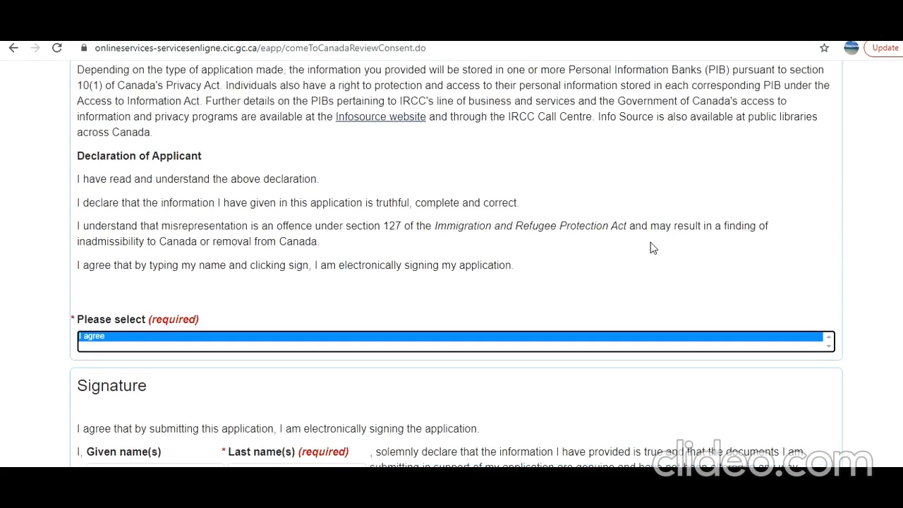
scroll(650, 242, "up", 3)
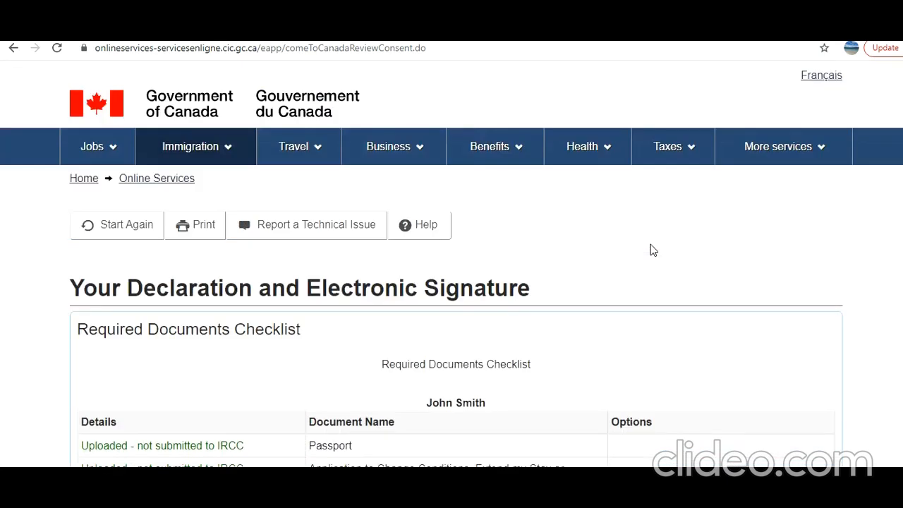